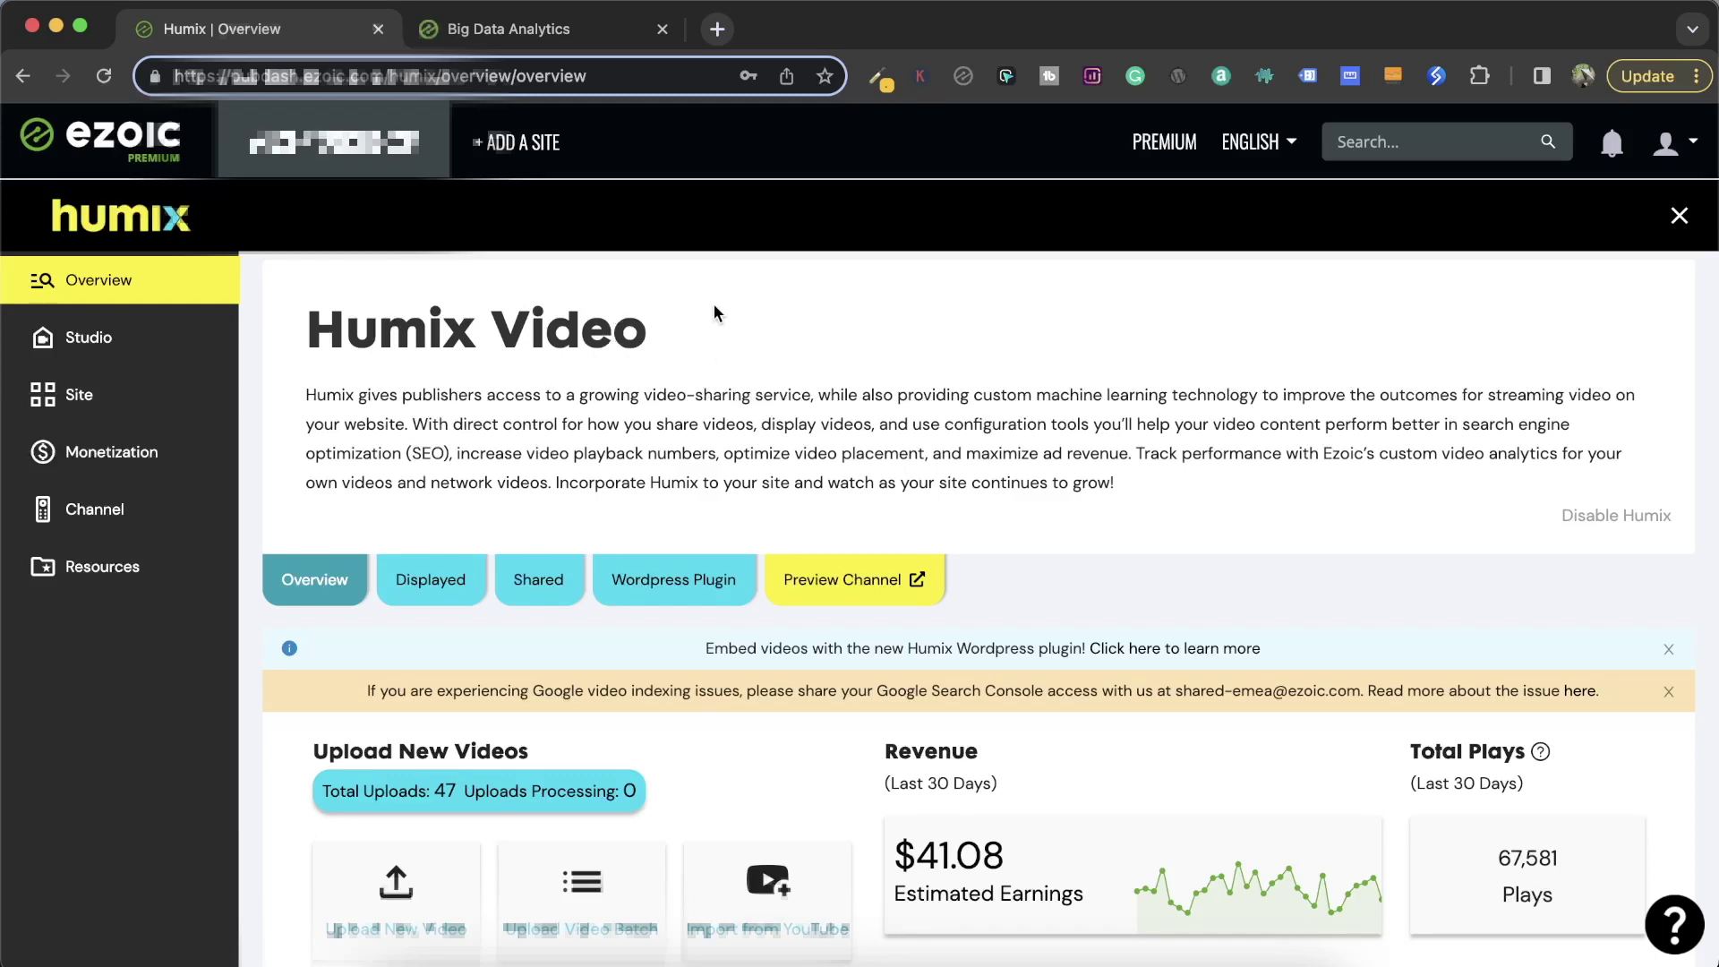
# Switch the Humix Analytics chart from Revenue to Plays to show June '23 daily play counts.
pyautogui.scroll(-1, 723, 311)
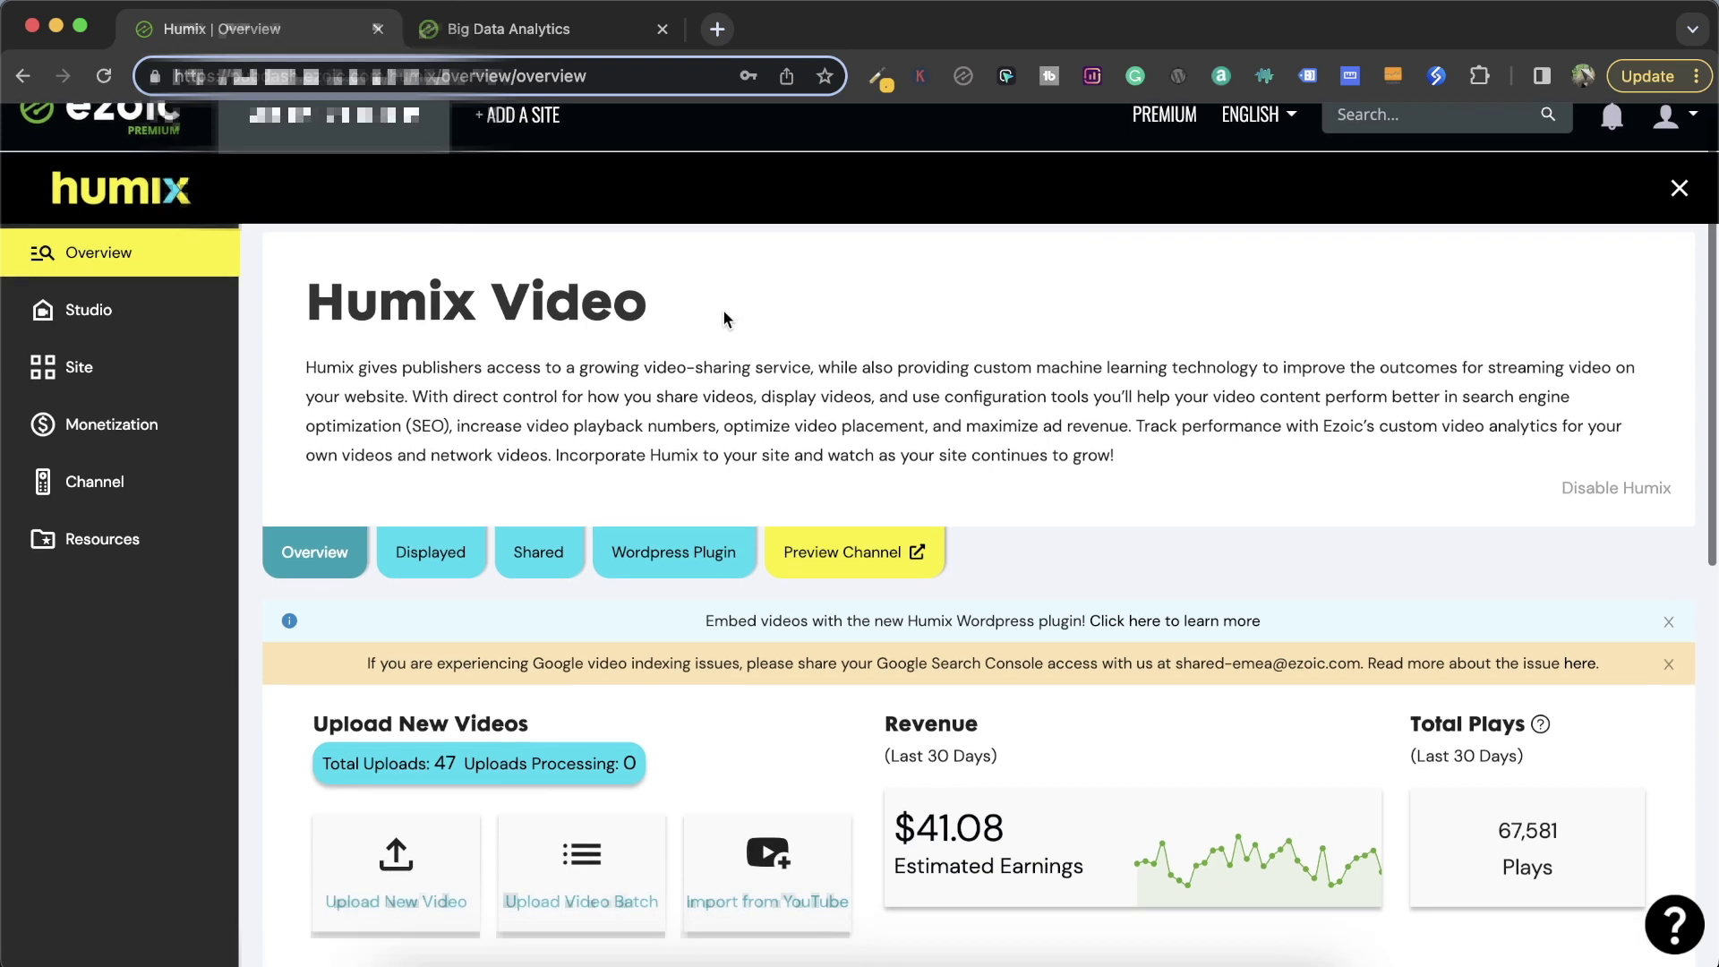
pyautogui.scroll(-1, 724, 311)
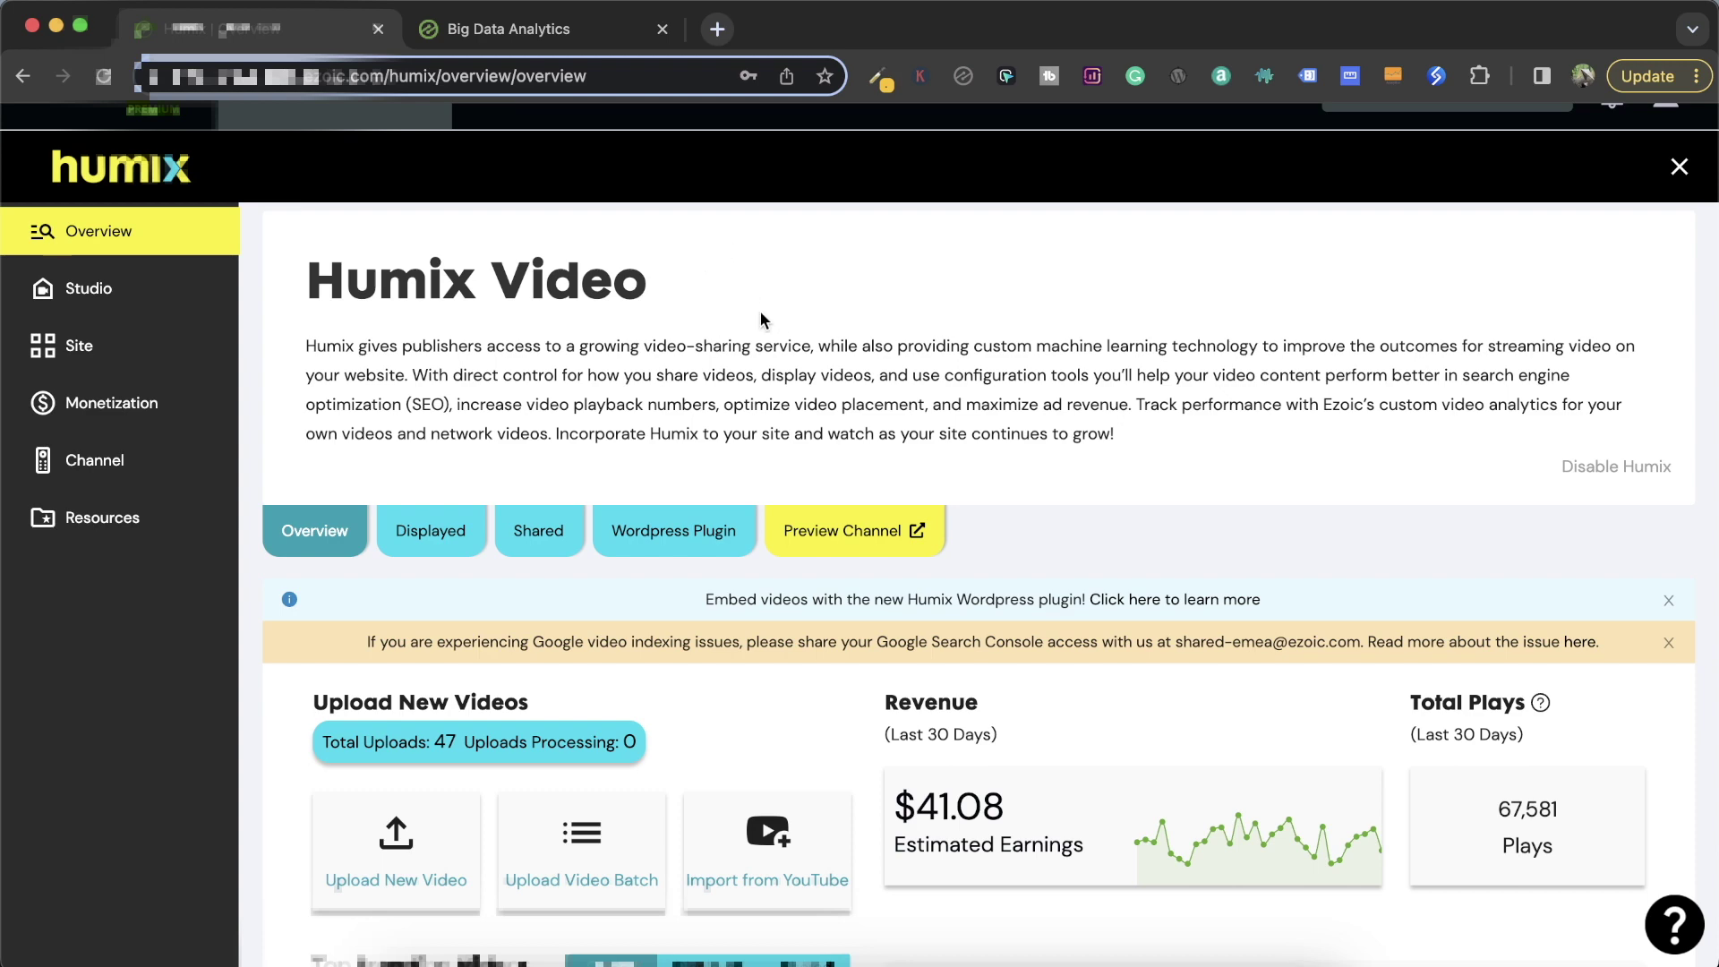
pyautogui.scroll(-1, 733, 358)
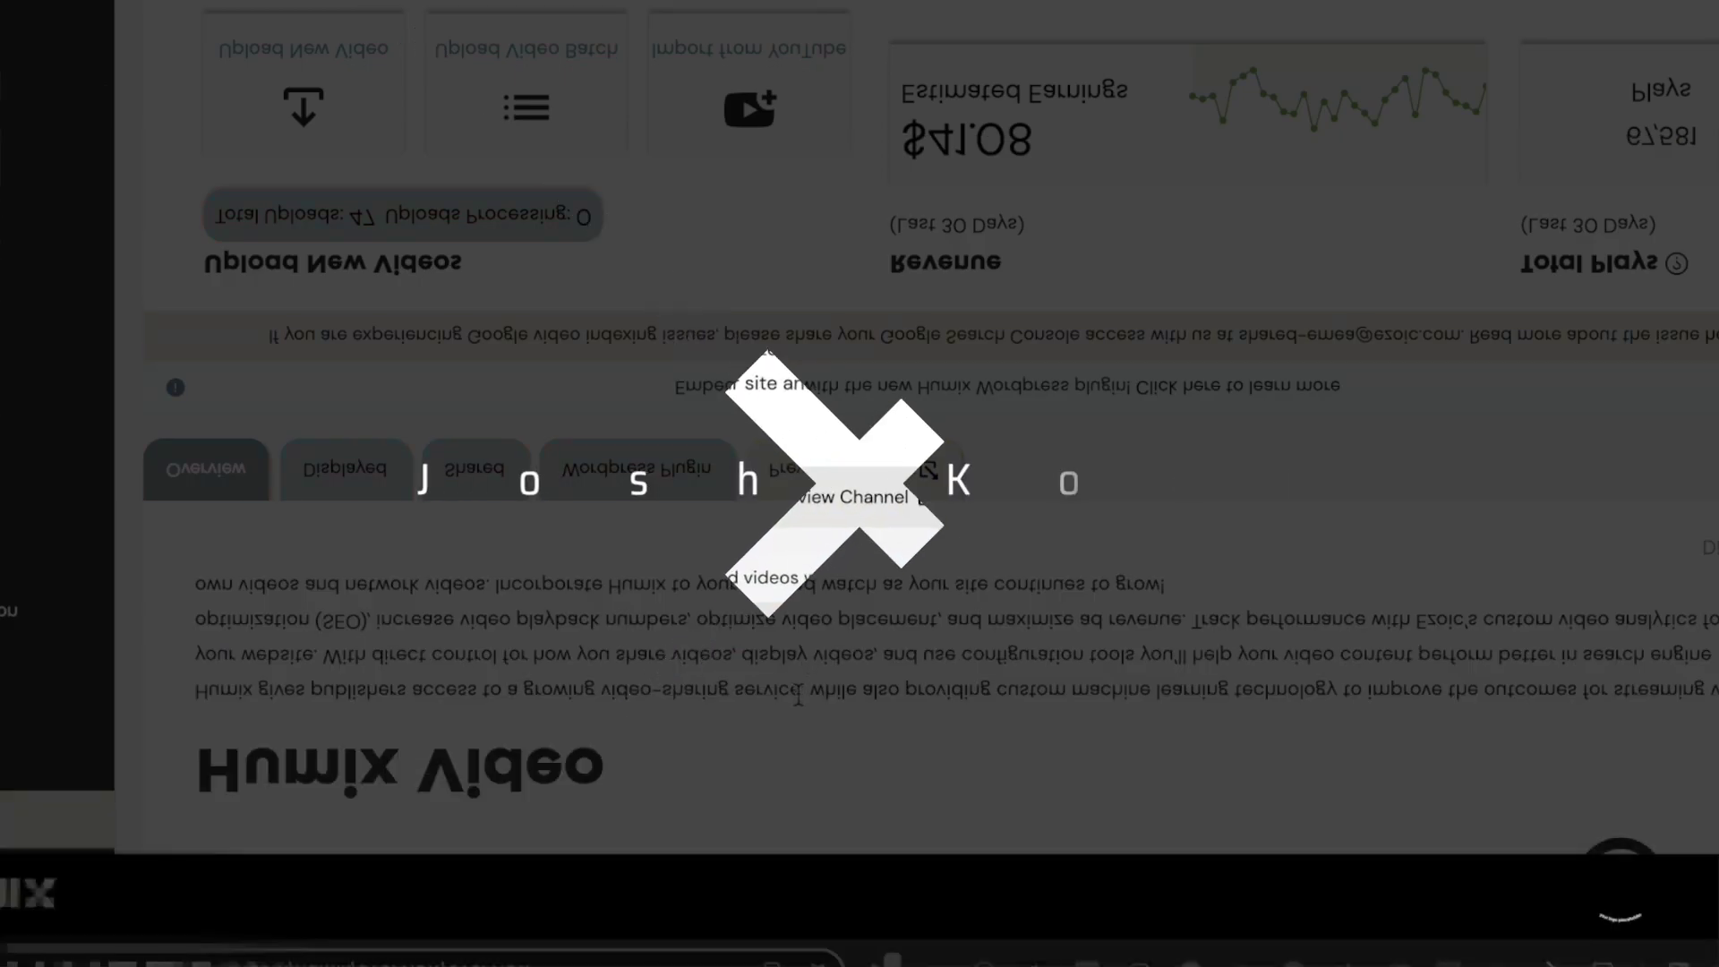
pyautogui.scroll(-1, 798, 694)
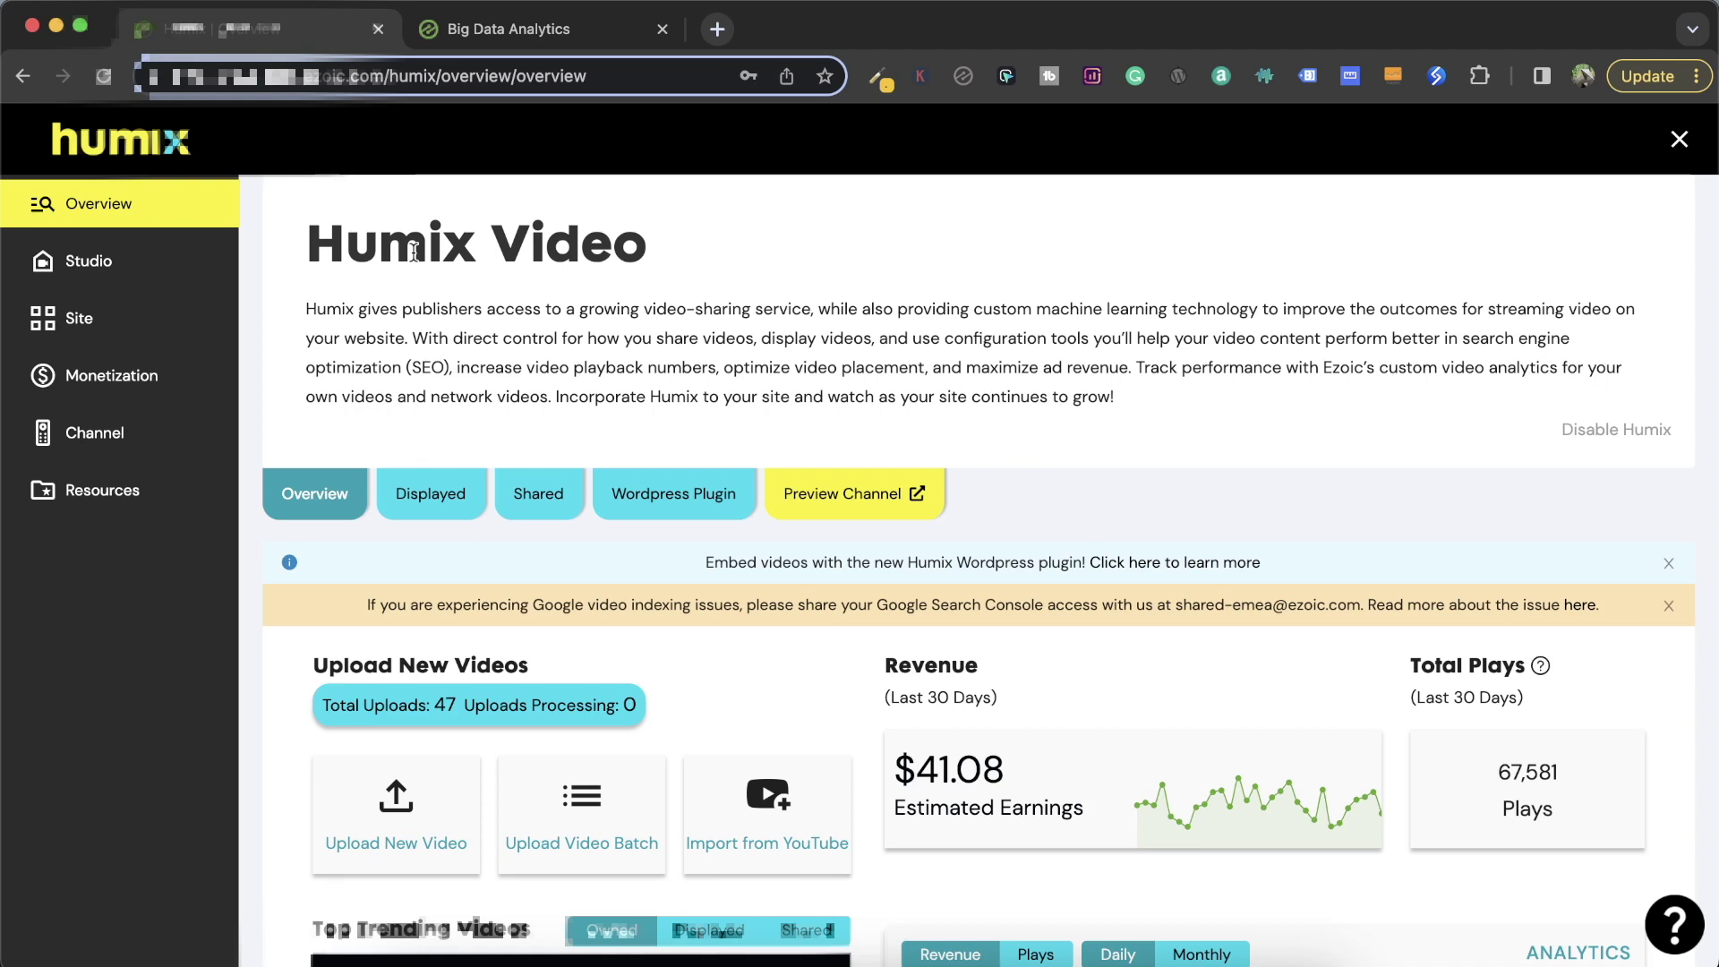
pyautogui.scroll(-1, 488, 418)
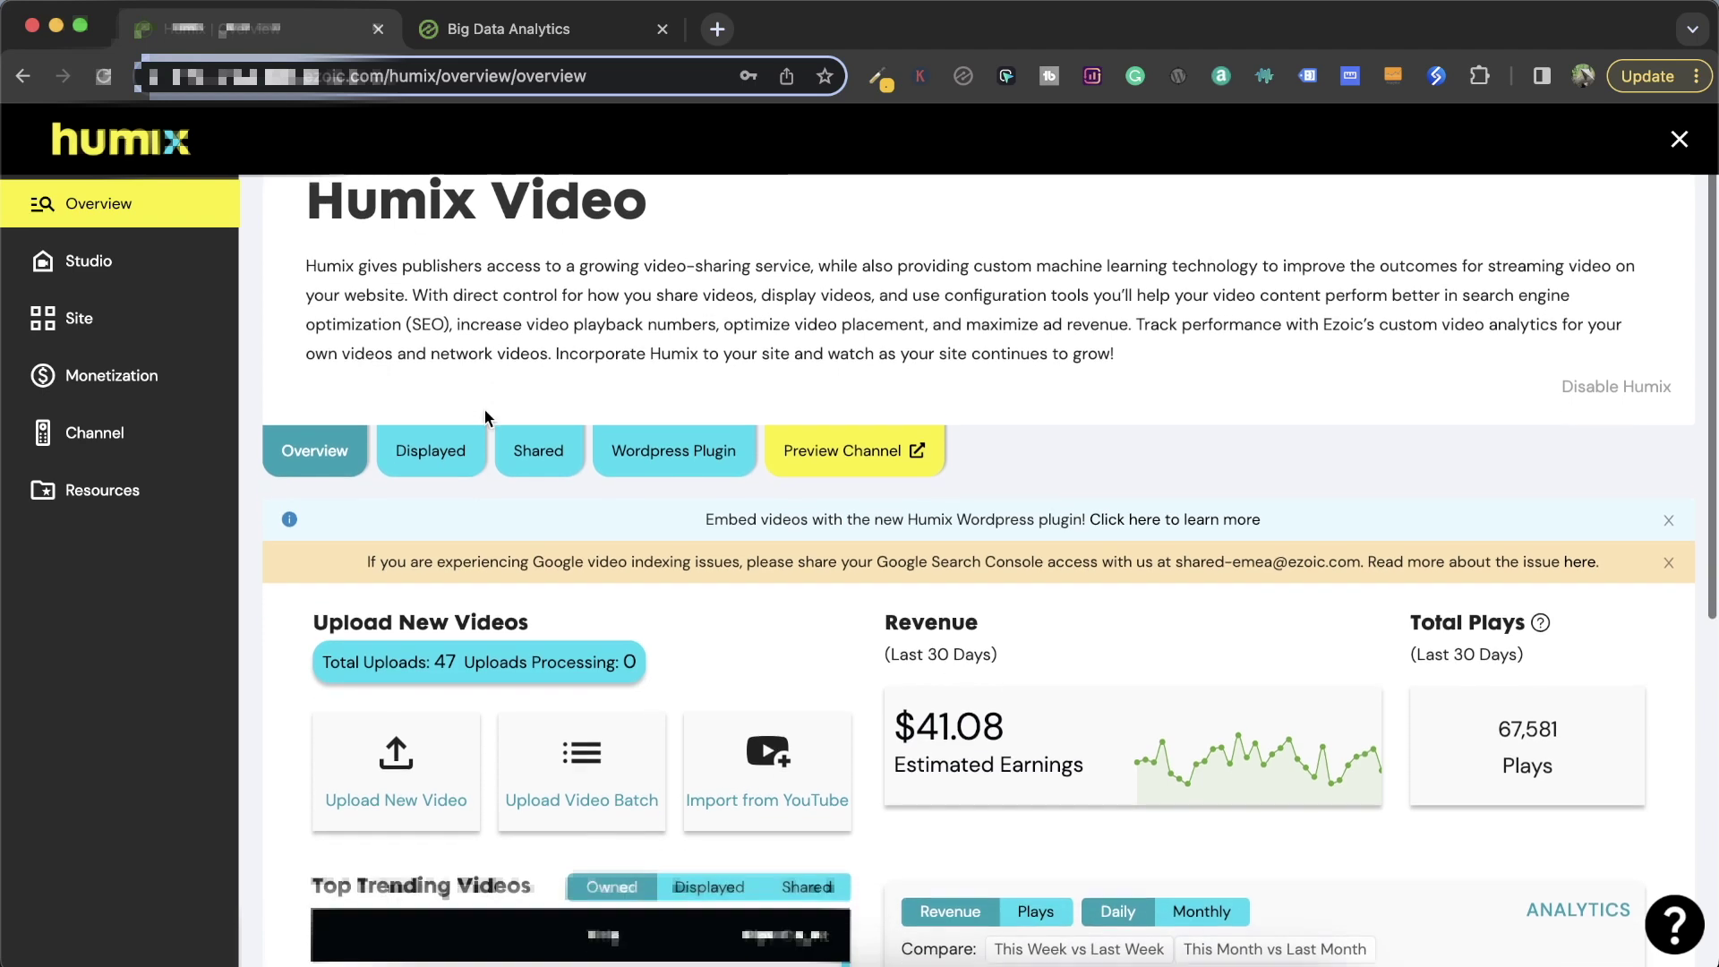
pyautogui.scroll(-2, 488, 417)
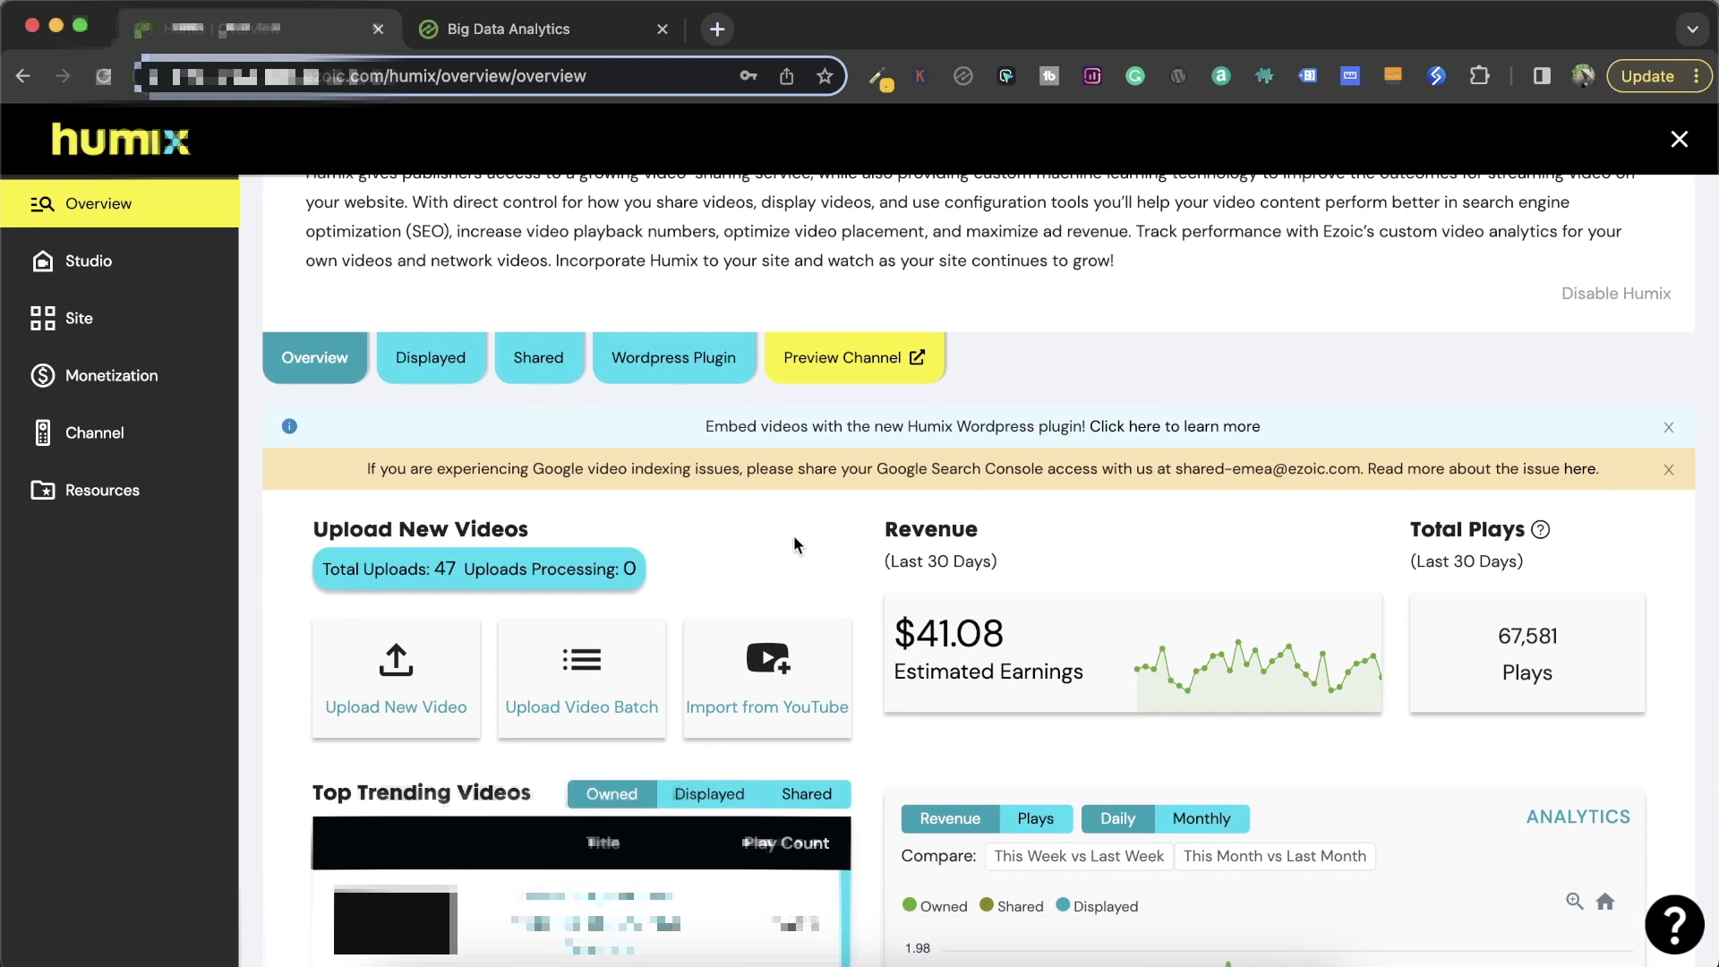
pyautogui.scroll(-3, 875, 708)
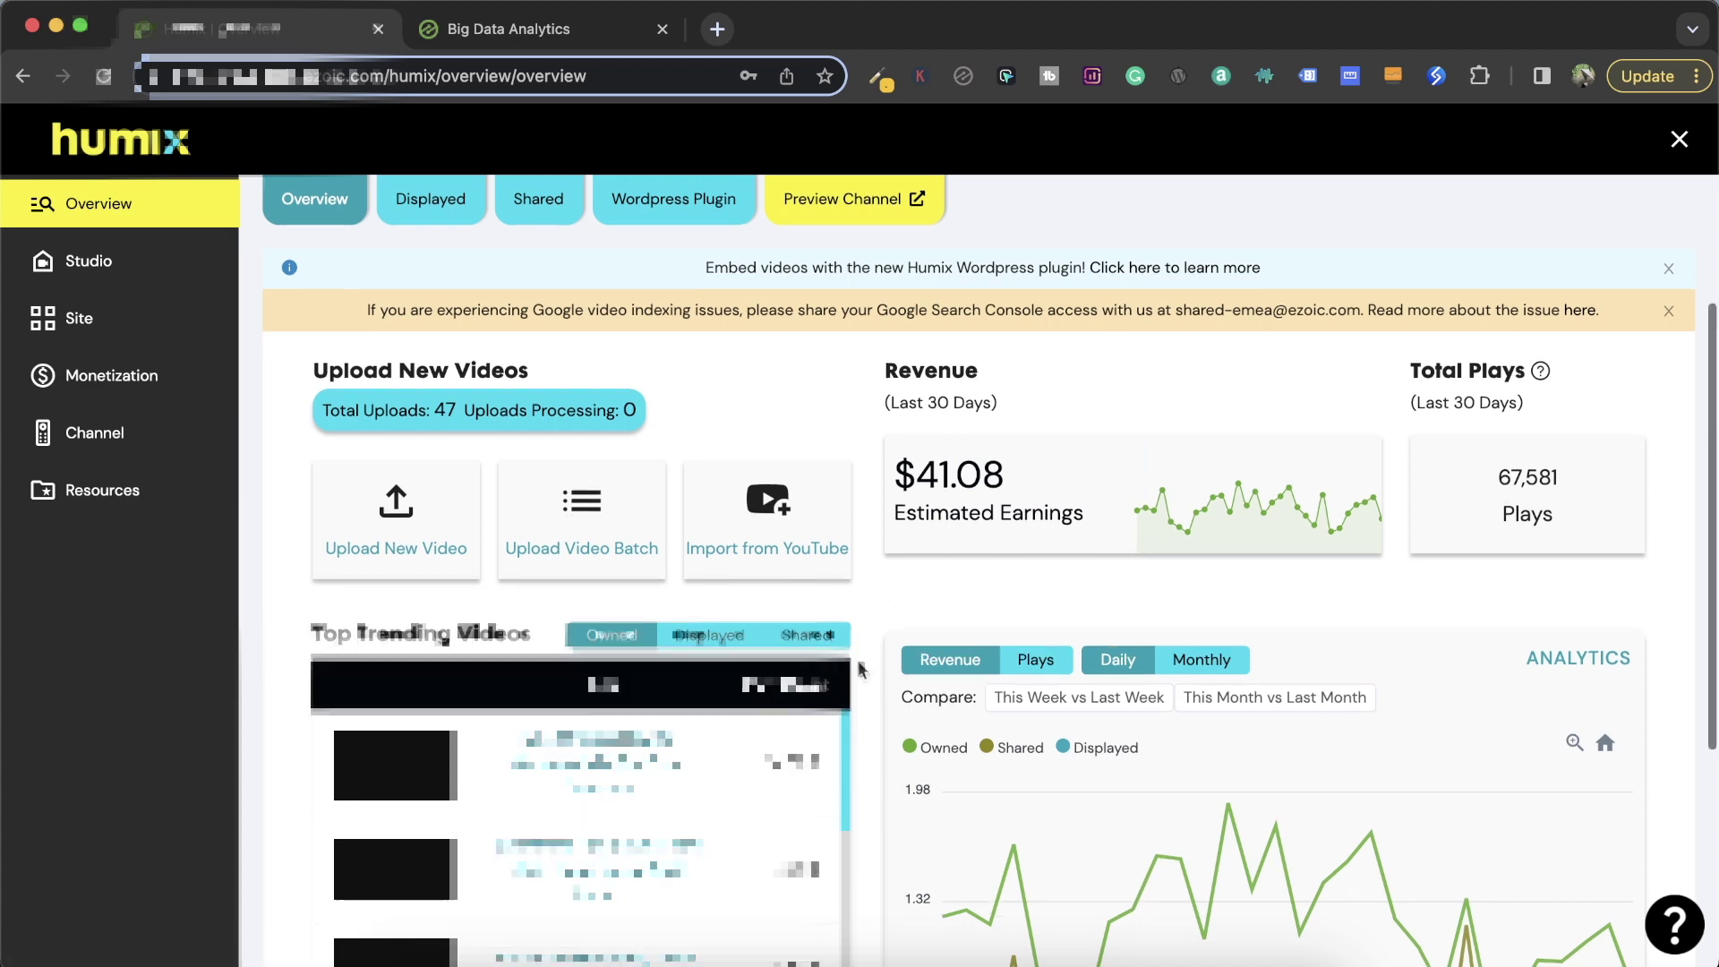
pyautogui.scroll(-3, 857, 659)
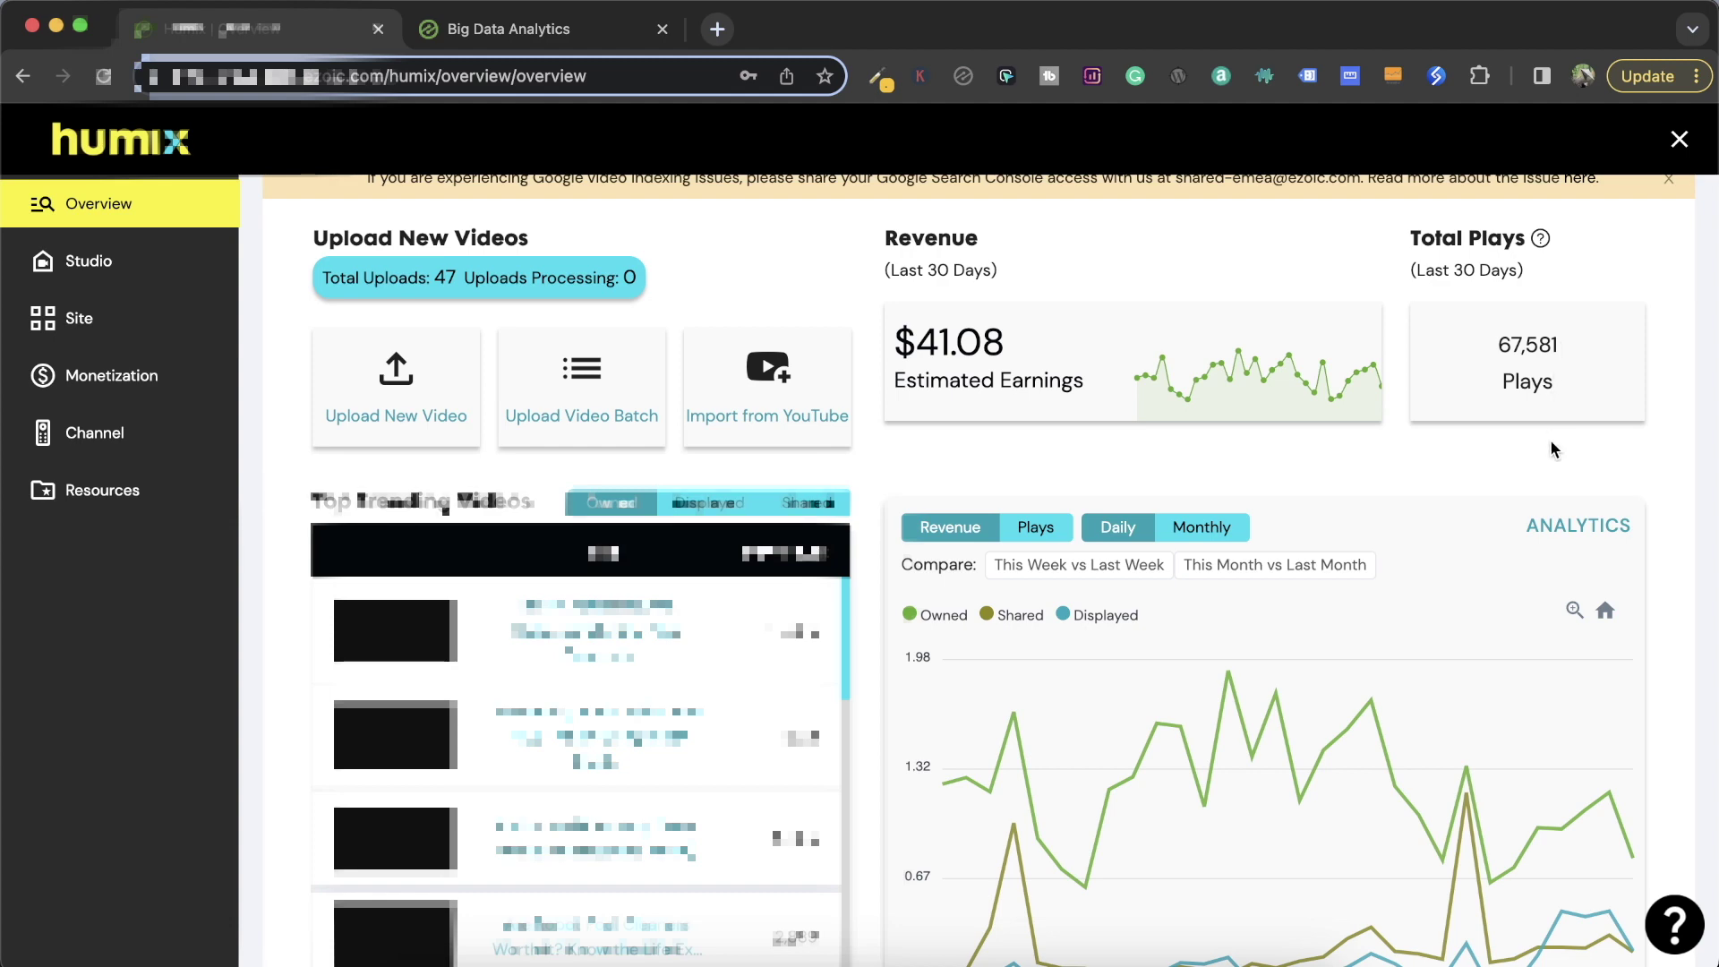
pyautogui.scroll(-3, 1550, 439)
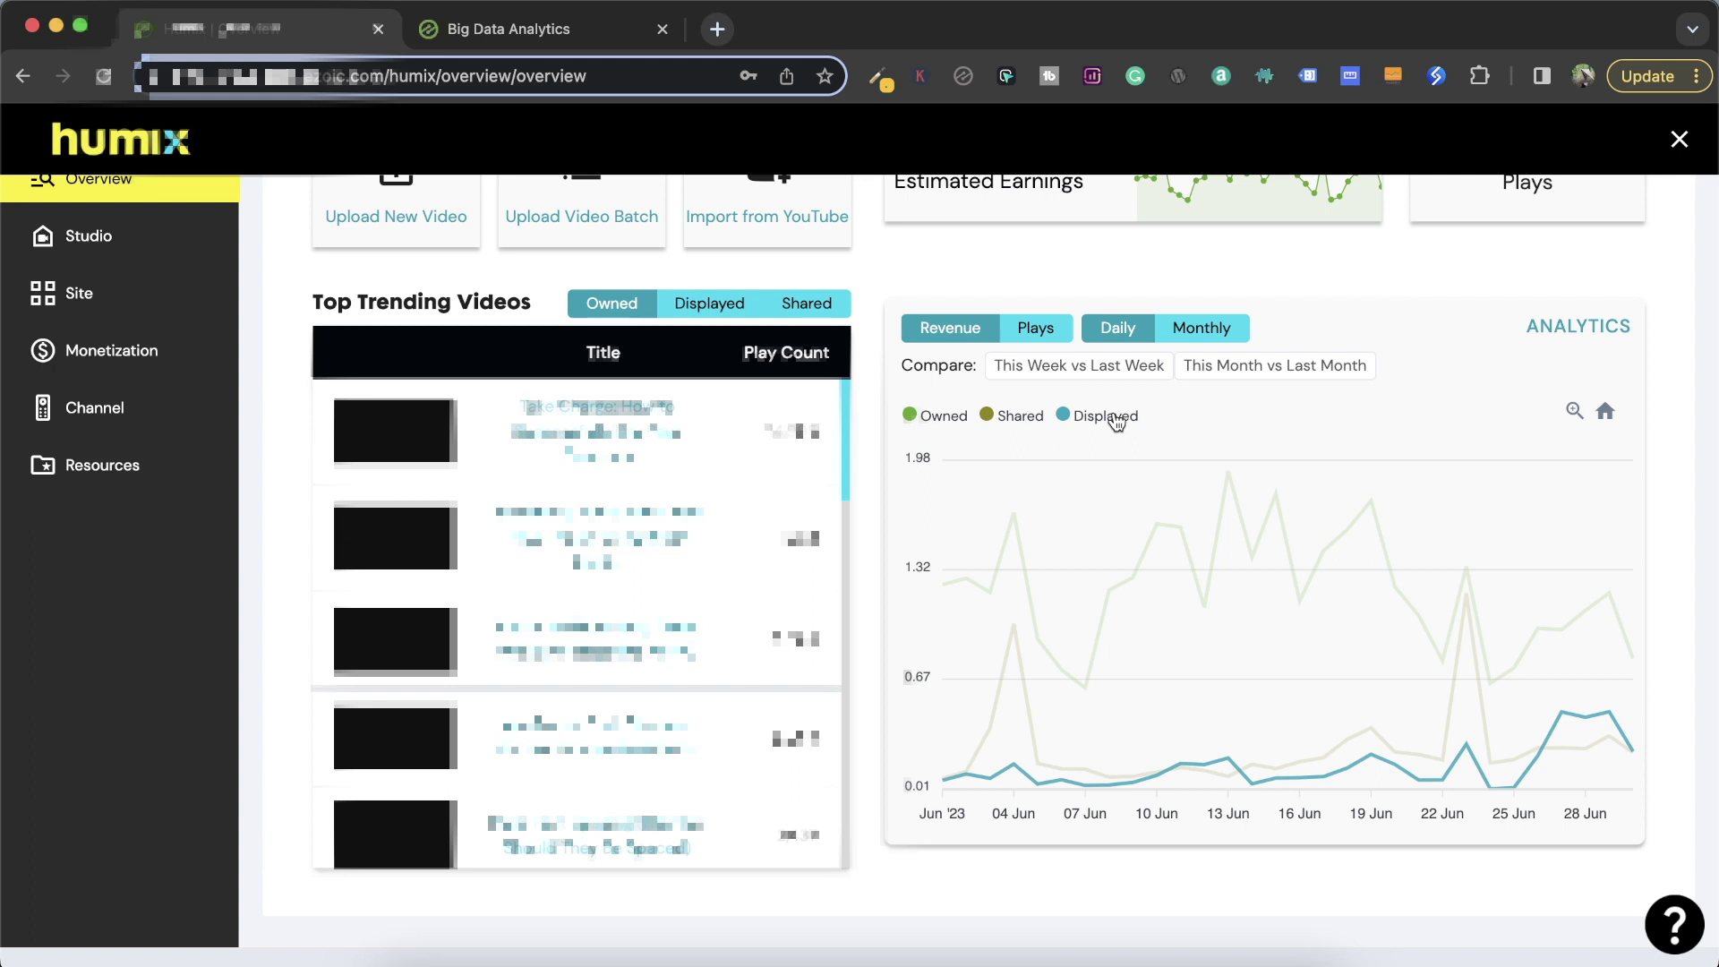
pyautogui.click(1021, 333)
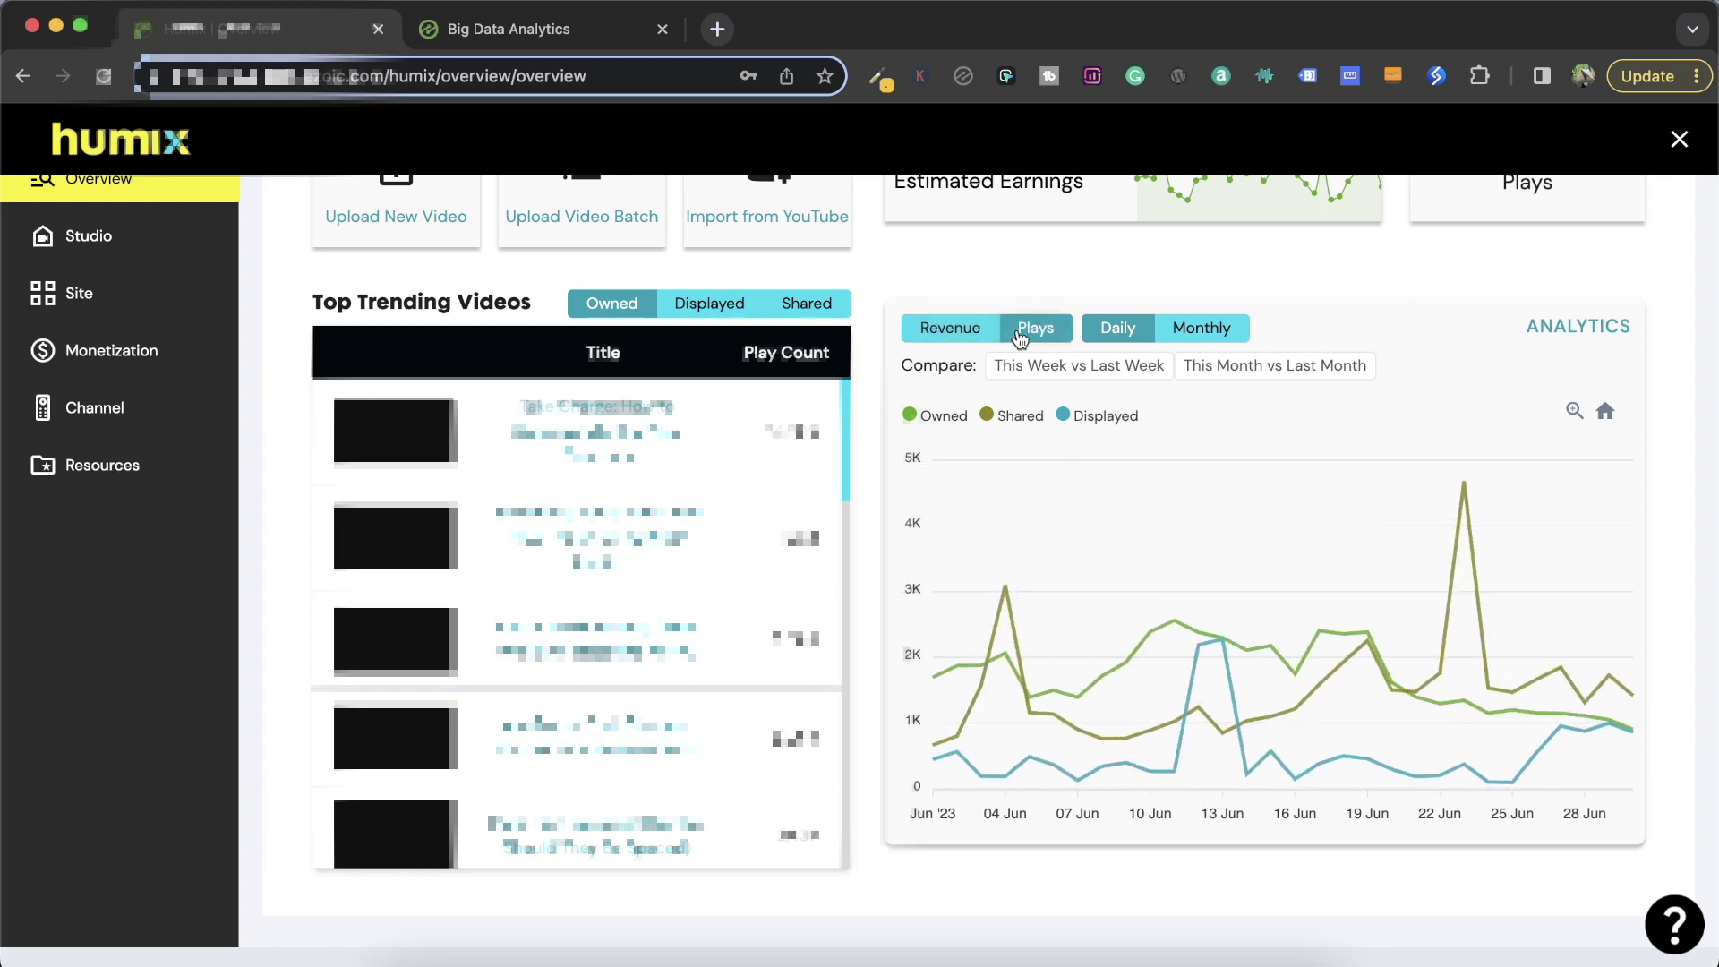
pyautogui.moveTo(1465, 502)
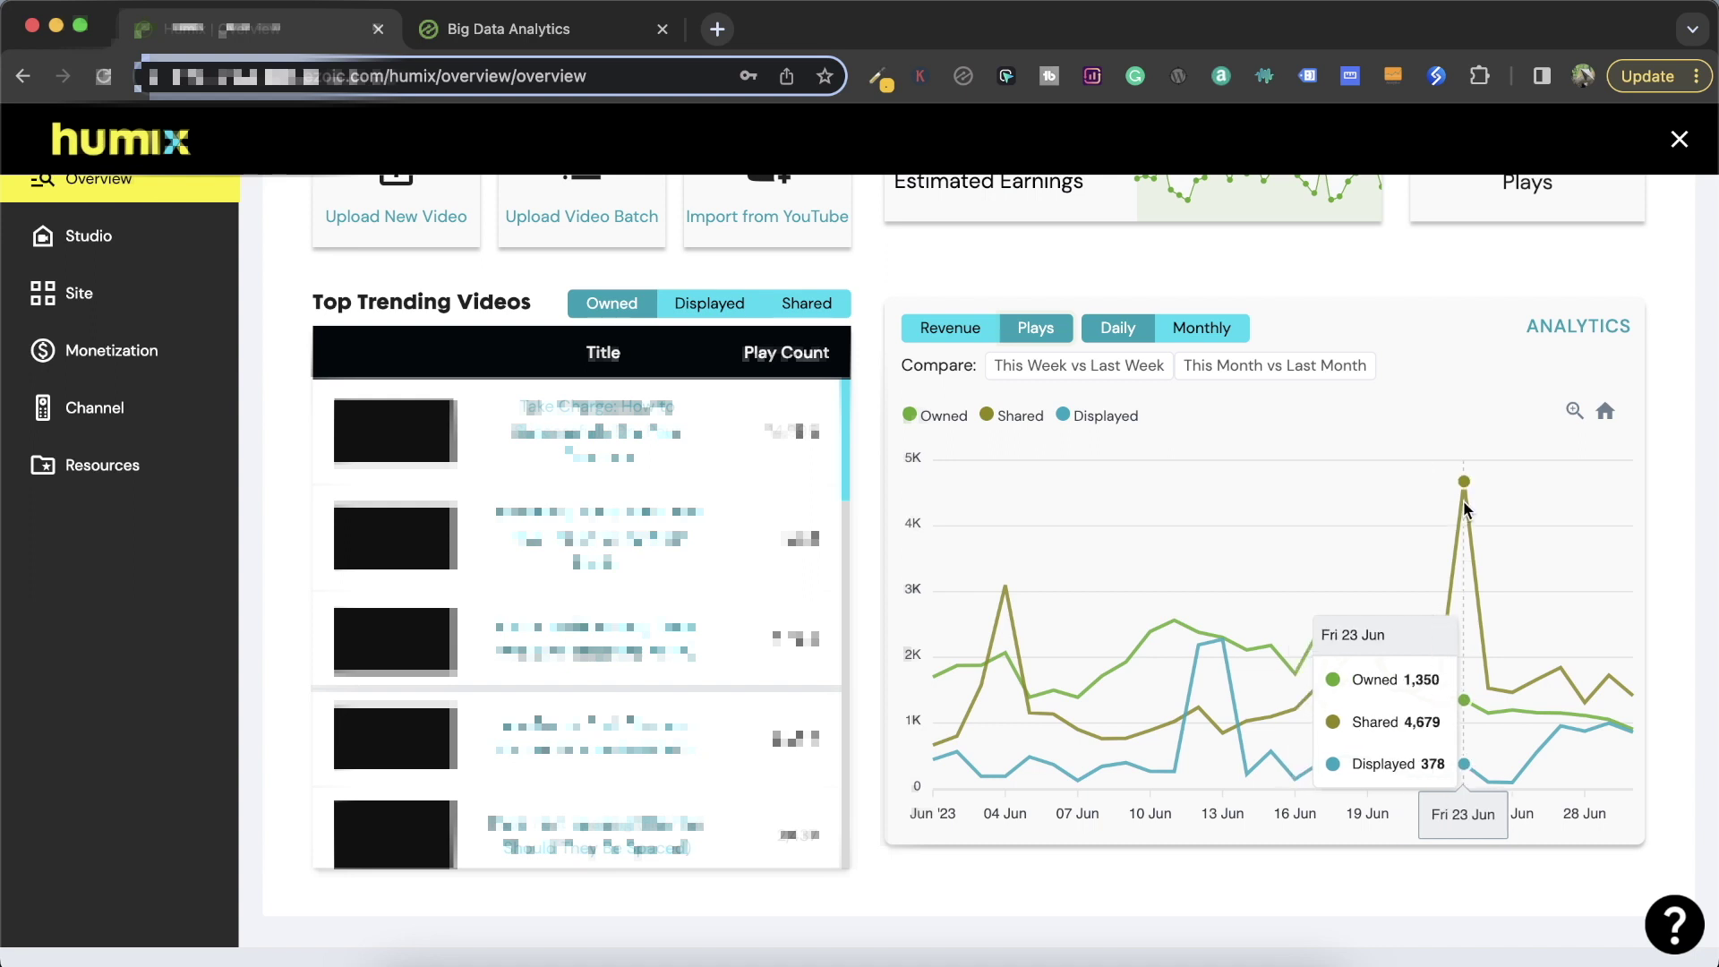
pyautogui.click(950, 328)
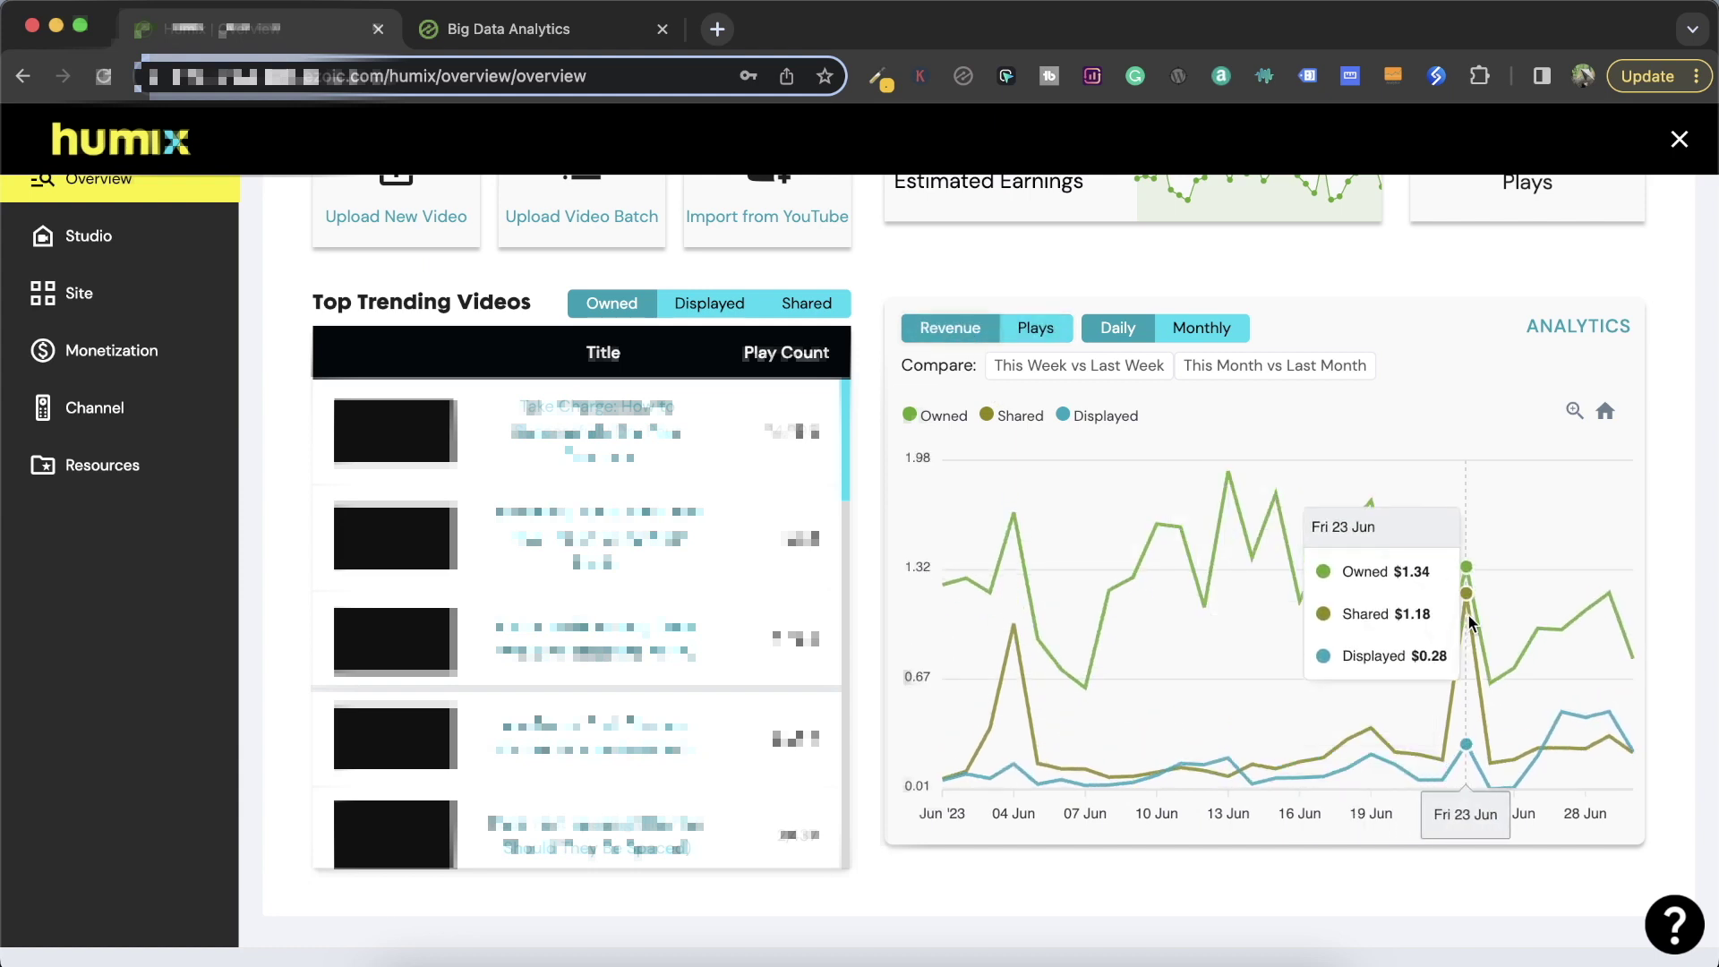
pyautogui.click(1036, 329)
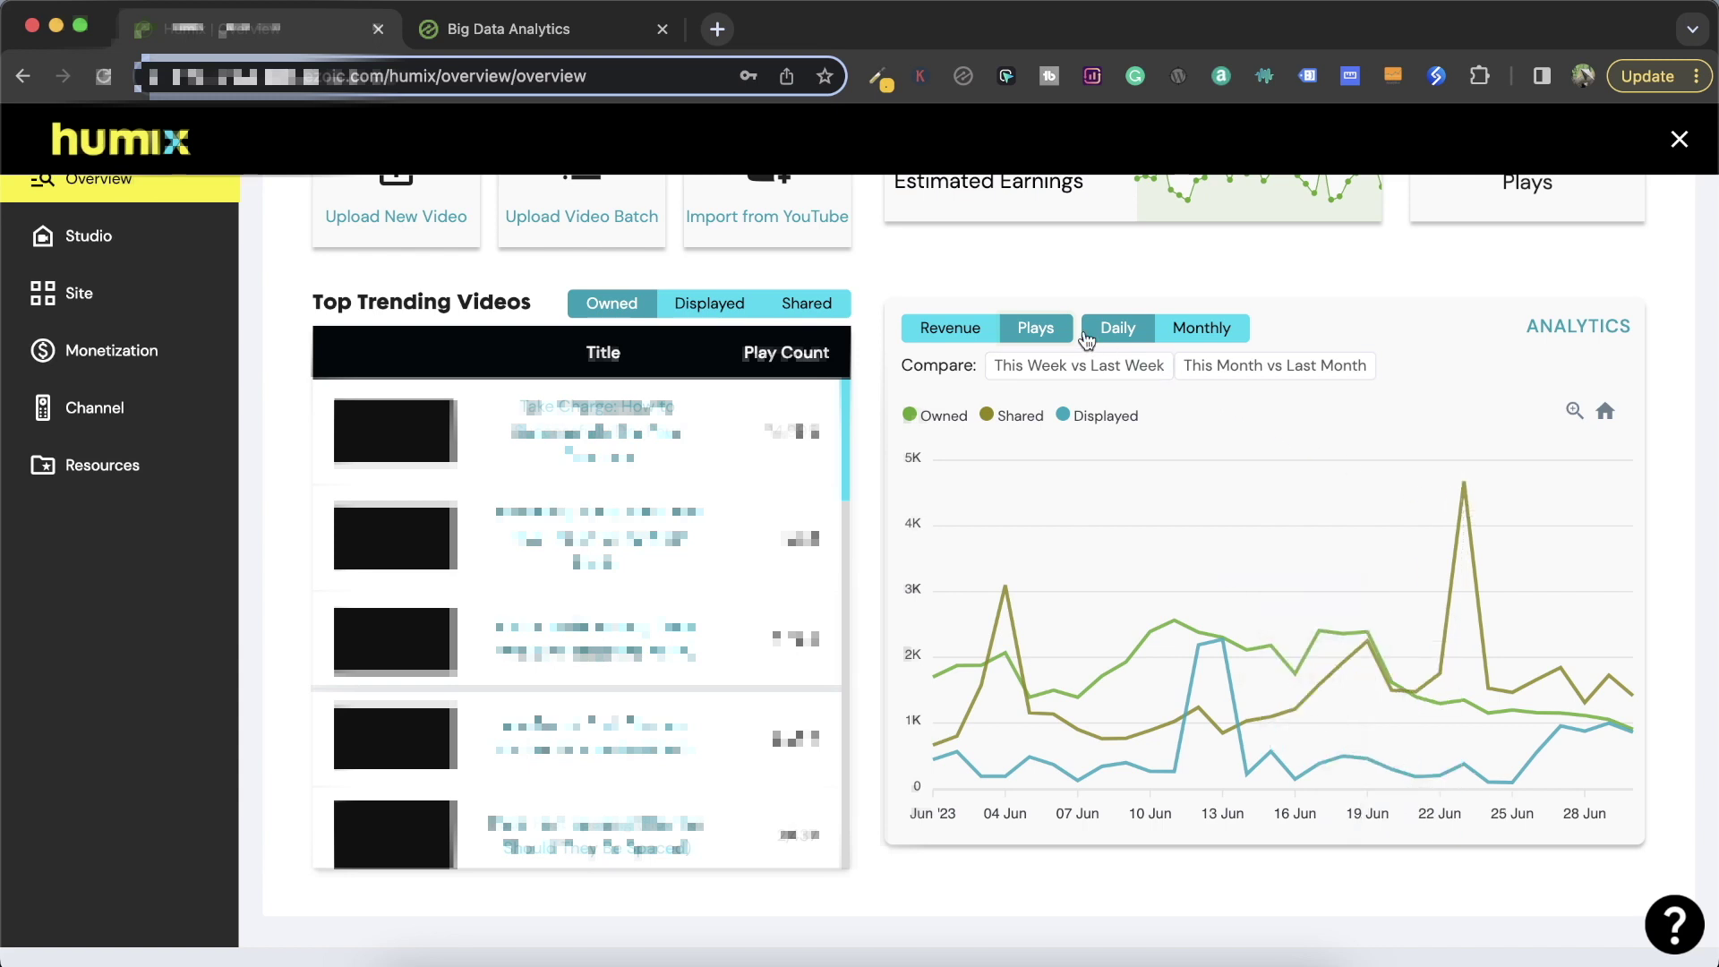
# Set the Analytics chart to Revenue grouped Monthly, then move to the Big Data Analytics tab.
pyautogui.click(971, 332)
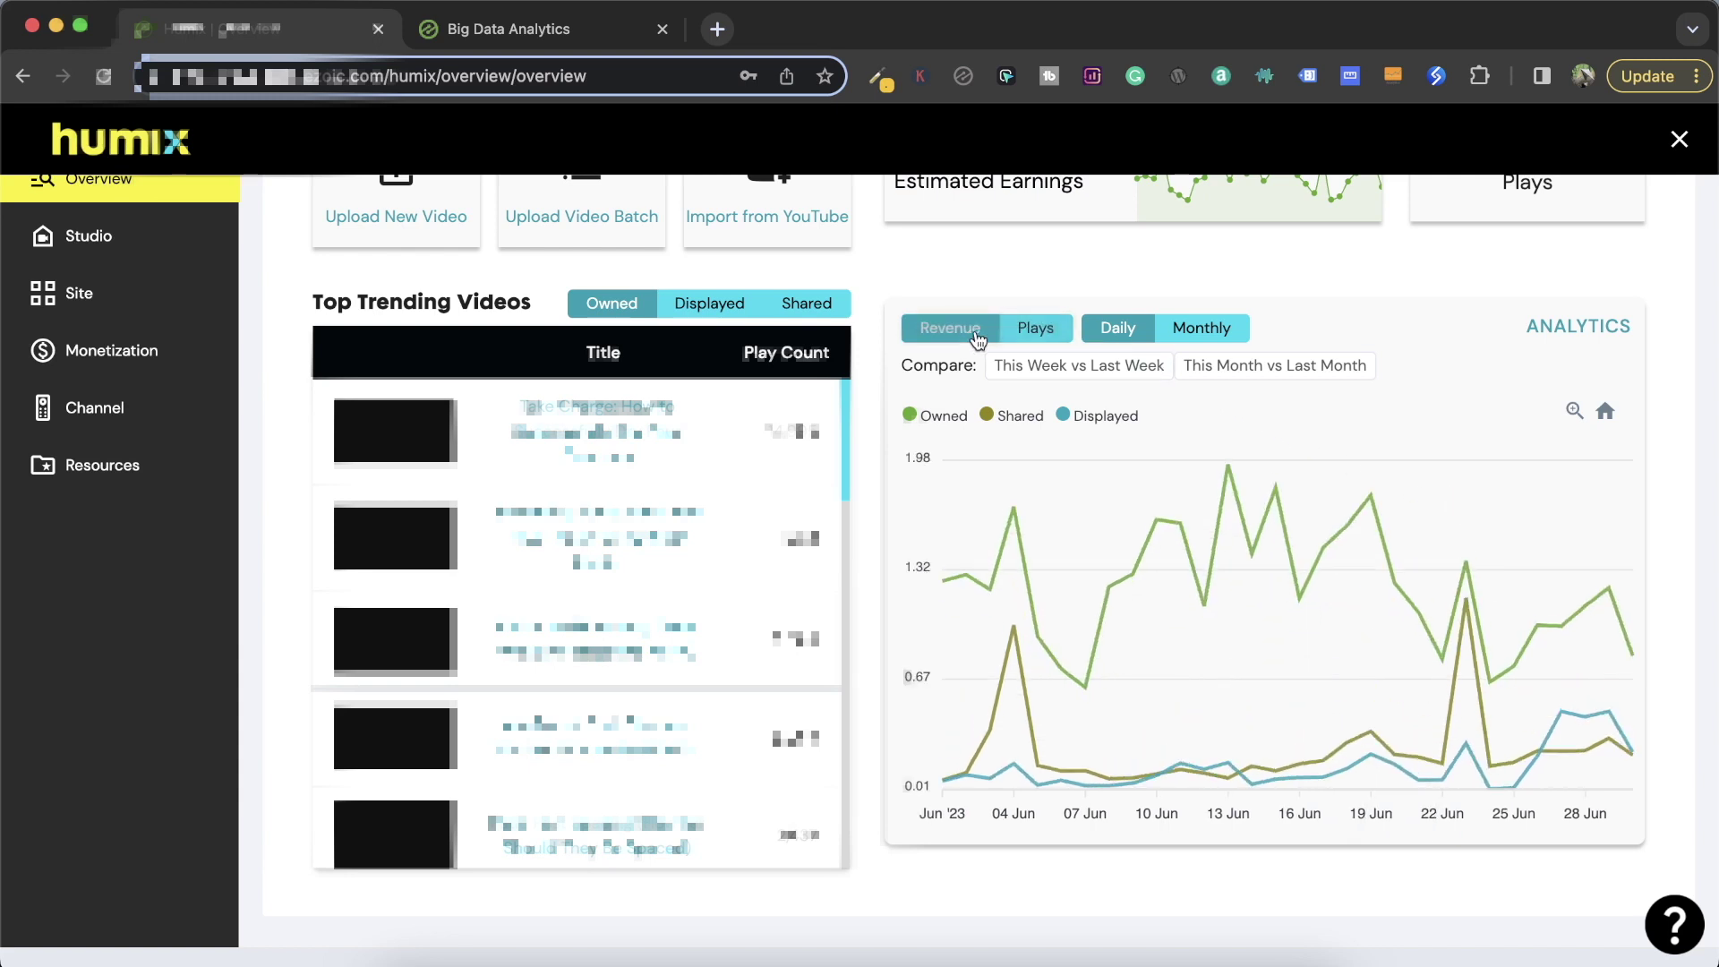
pyautogui.click(1164, 330)
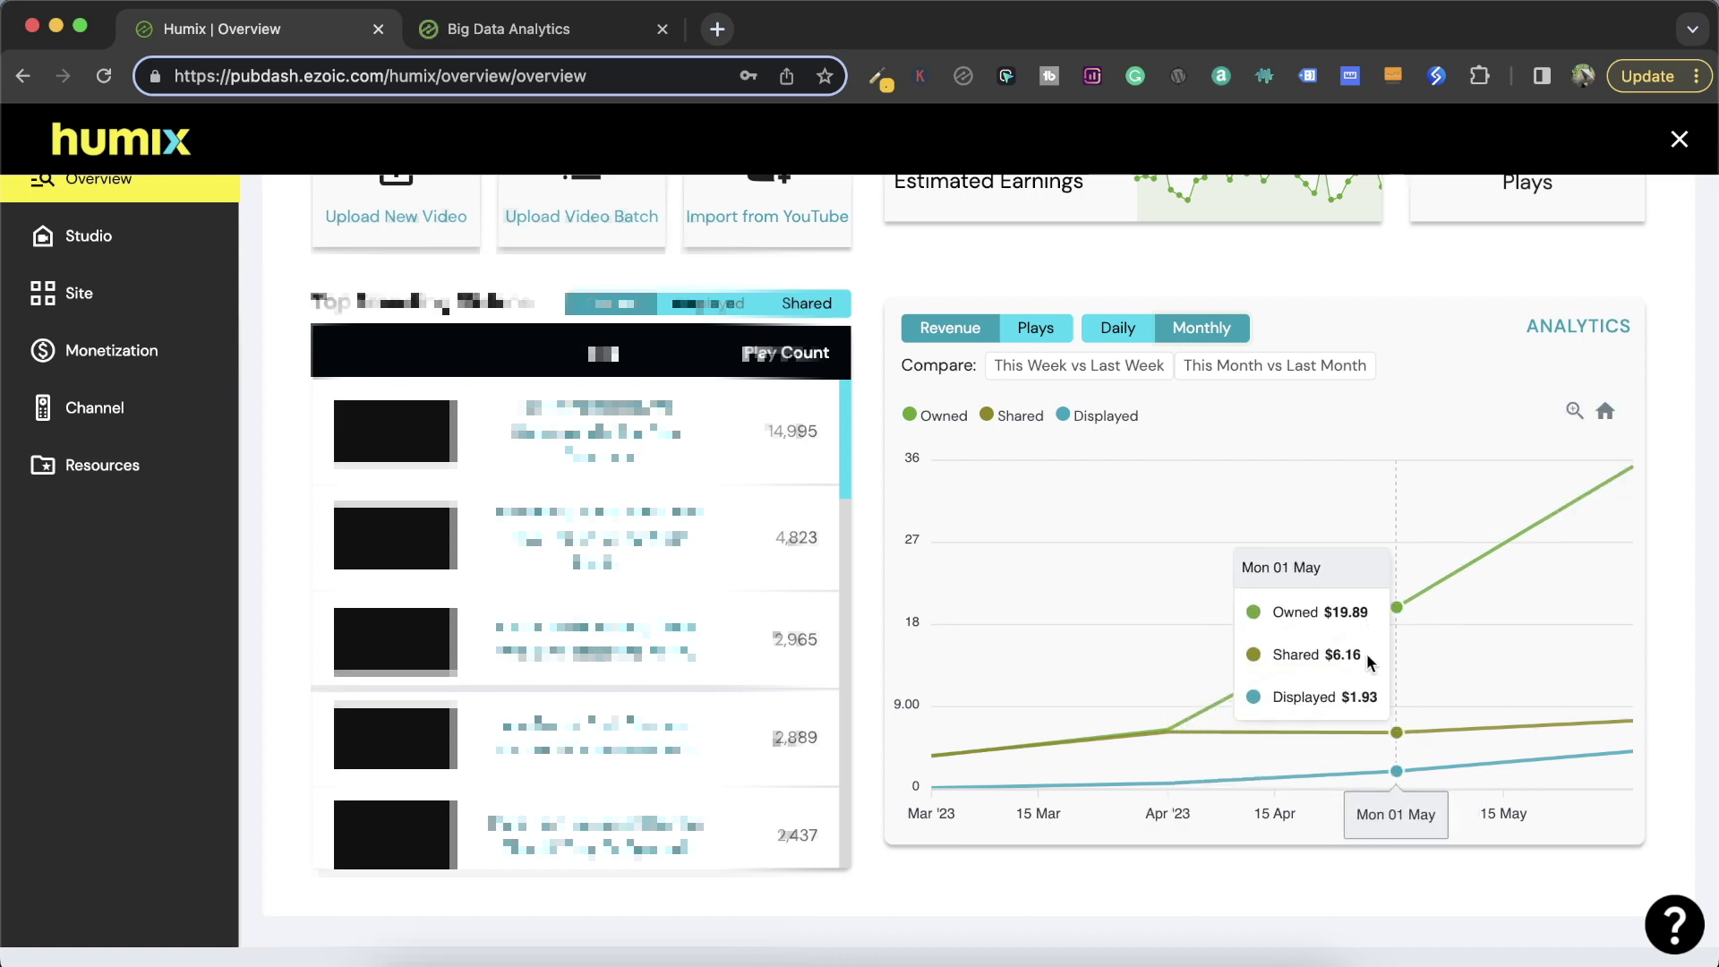
pyautogui.scroll(5, 1549, 608)
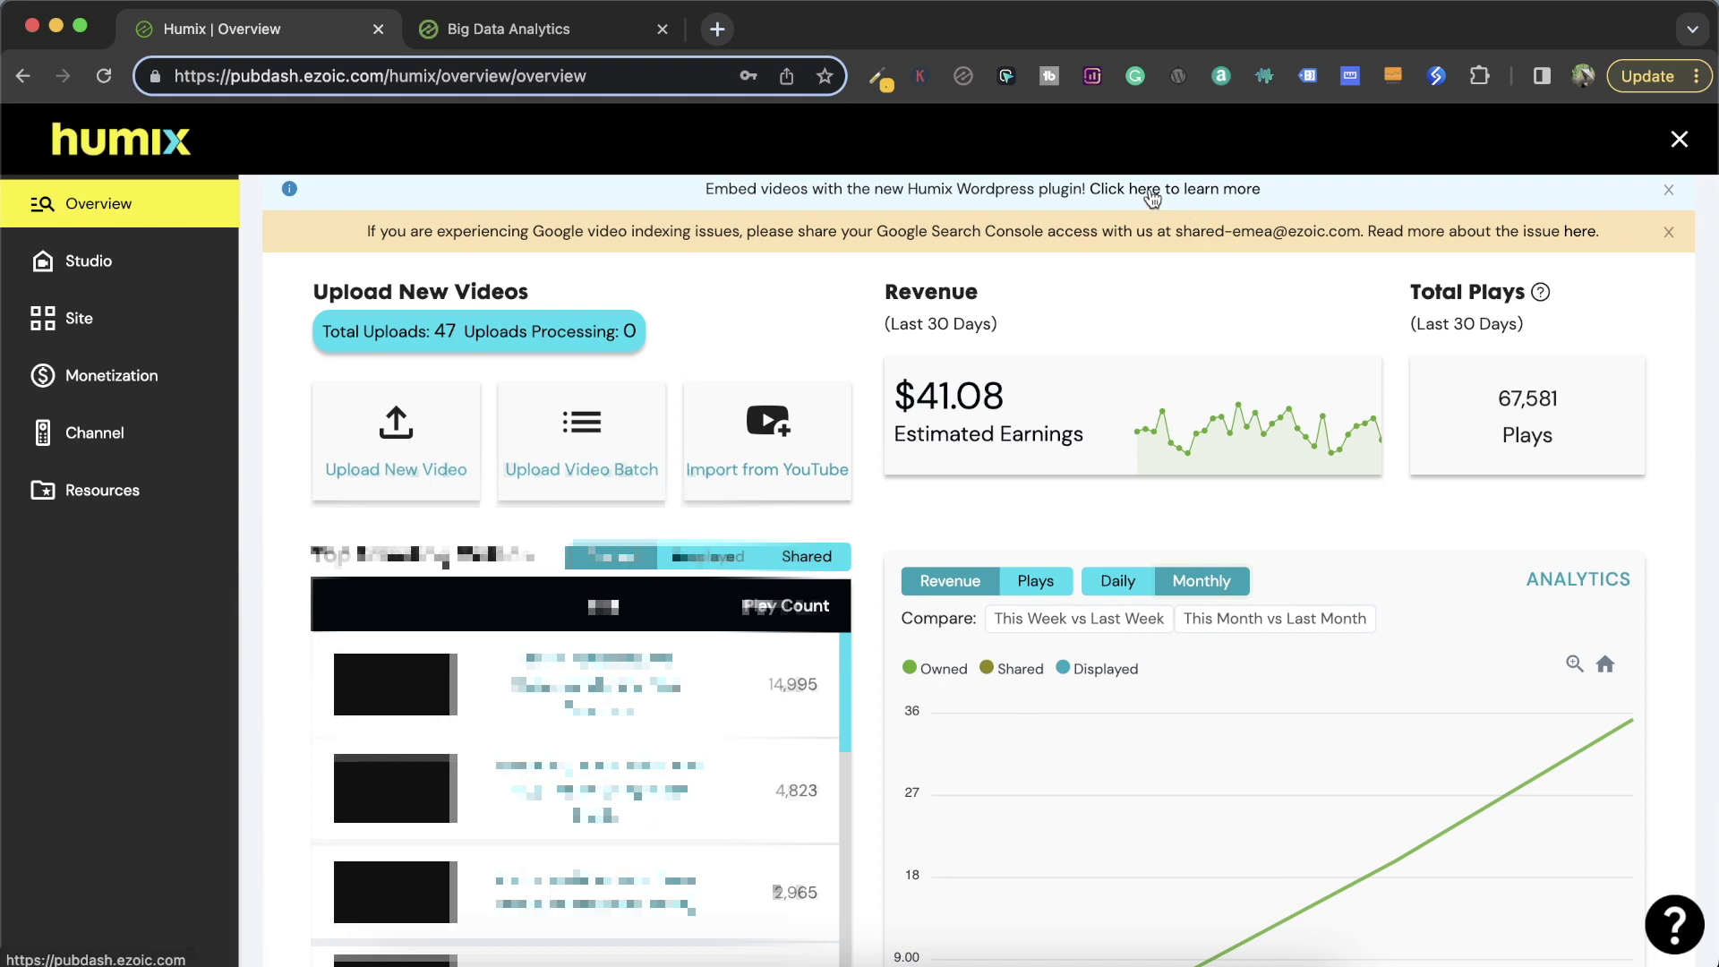
pyautogui.scroll(-4, 1264, 493)
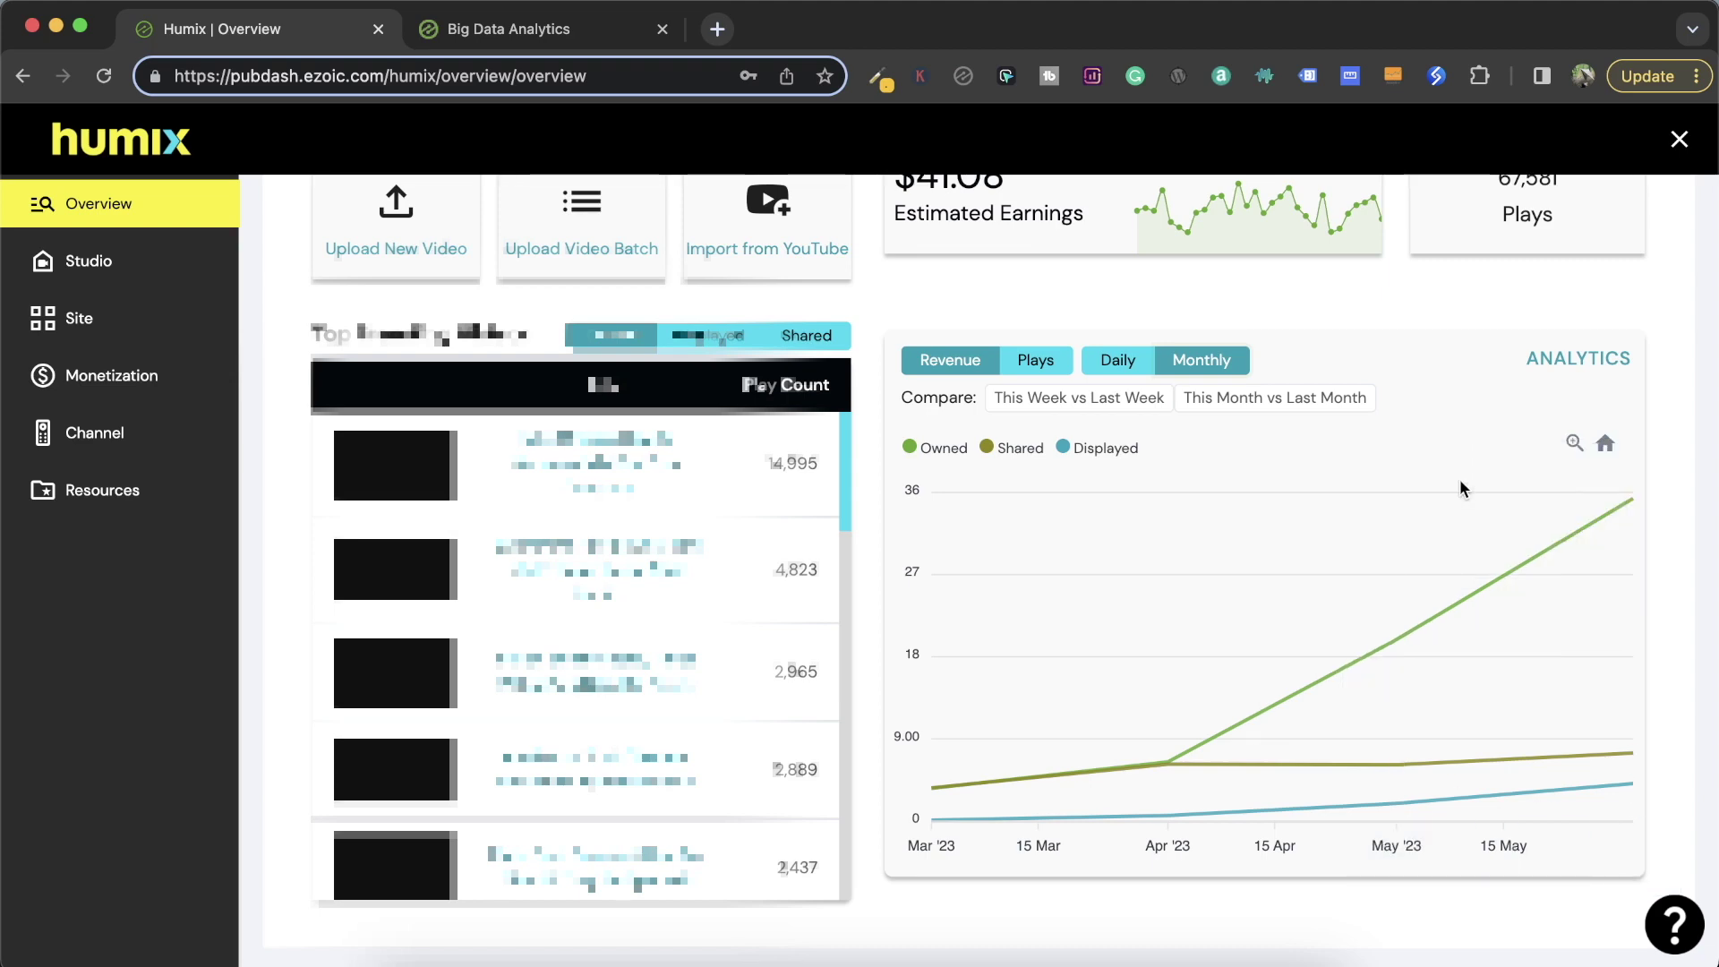
pyautogui.scroll(3, 1460, 488)
pyautogui.scroll(10, 1459, 488)
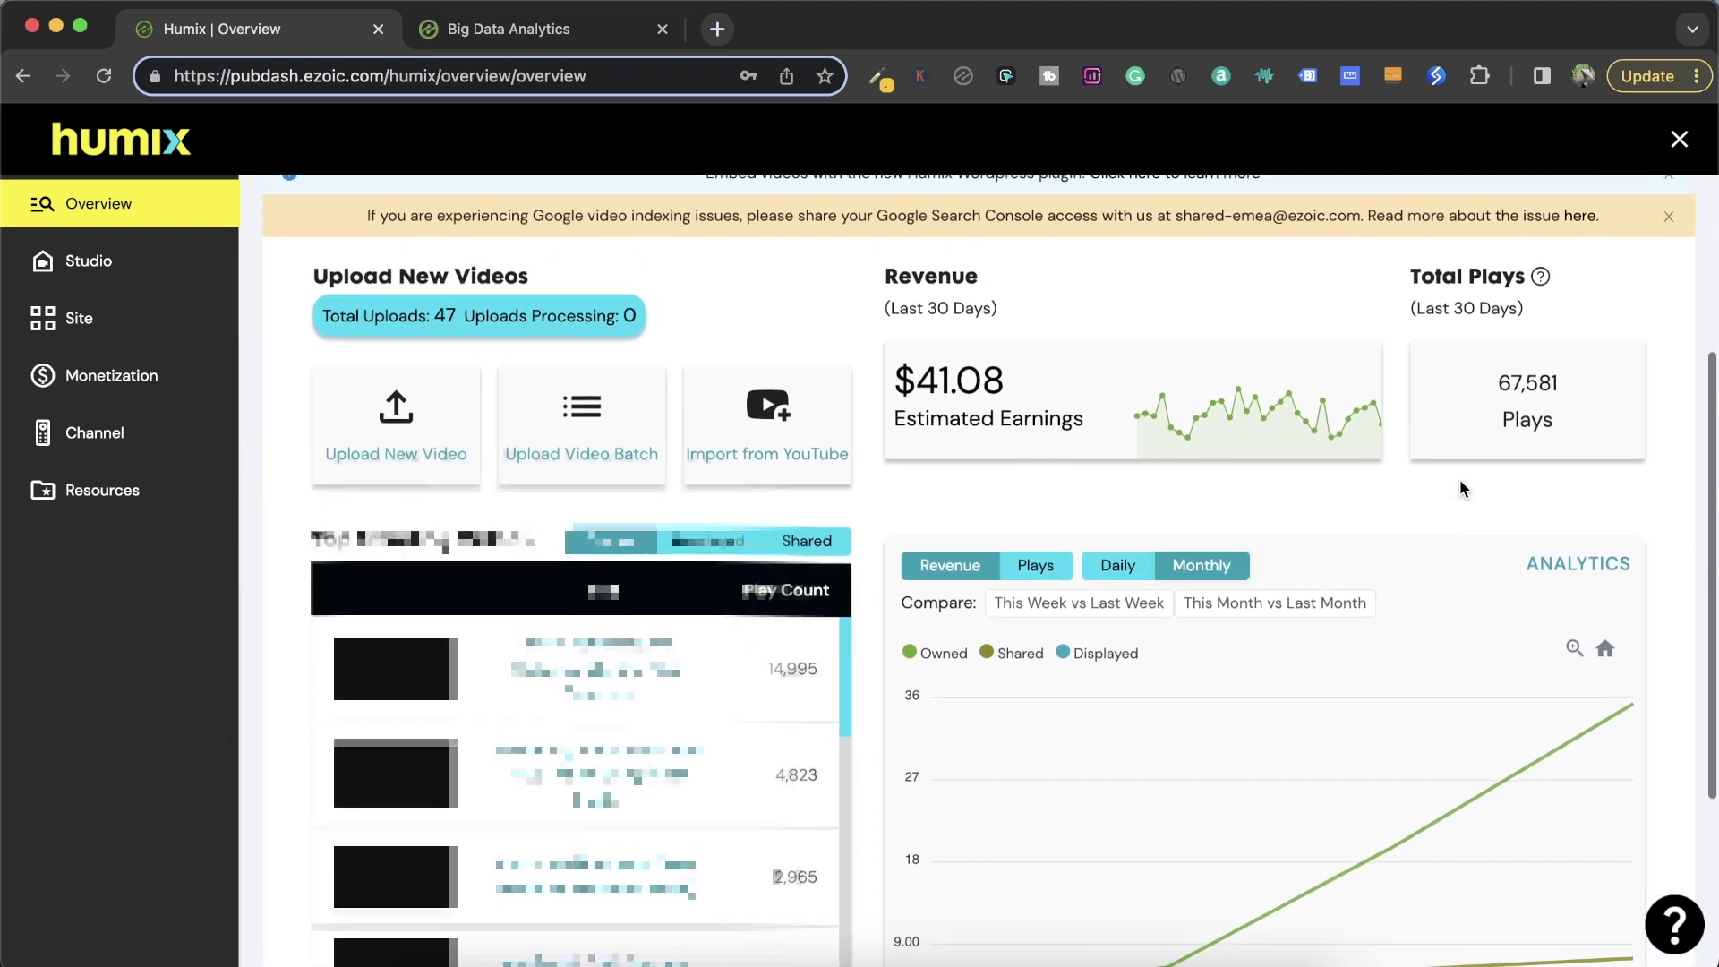
pyautogui.scroll(5, 1460, 480)
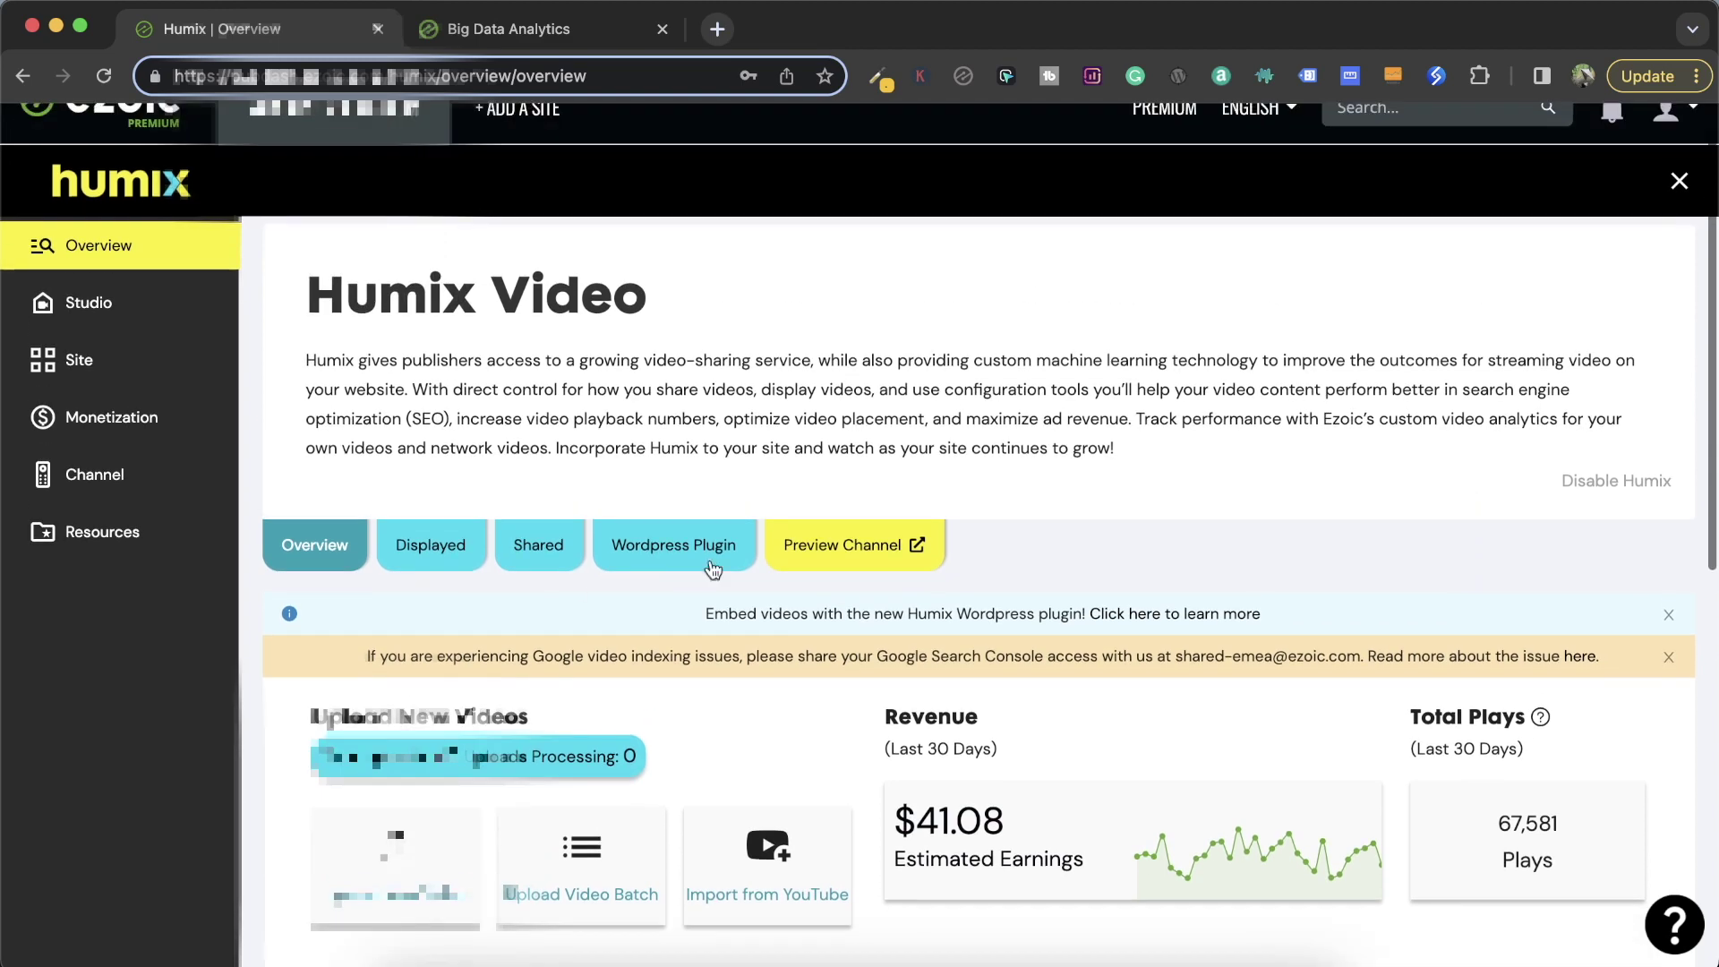
pyautogui.hotkey('ctrl', 'Tab')
# Review the $88.17 Total Video Revenue table for Apr 1 – Jun 30, 2023, then return to Humix.
pyautogui.scroll(2, 899, 380)
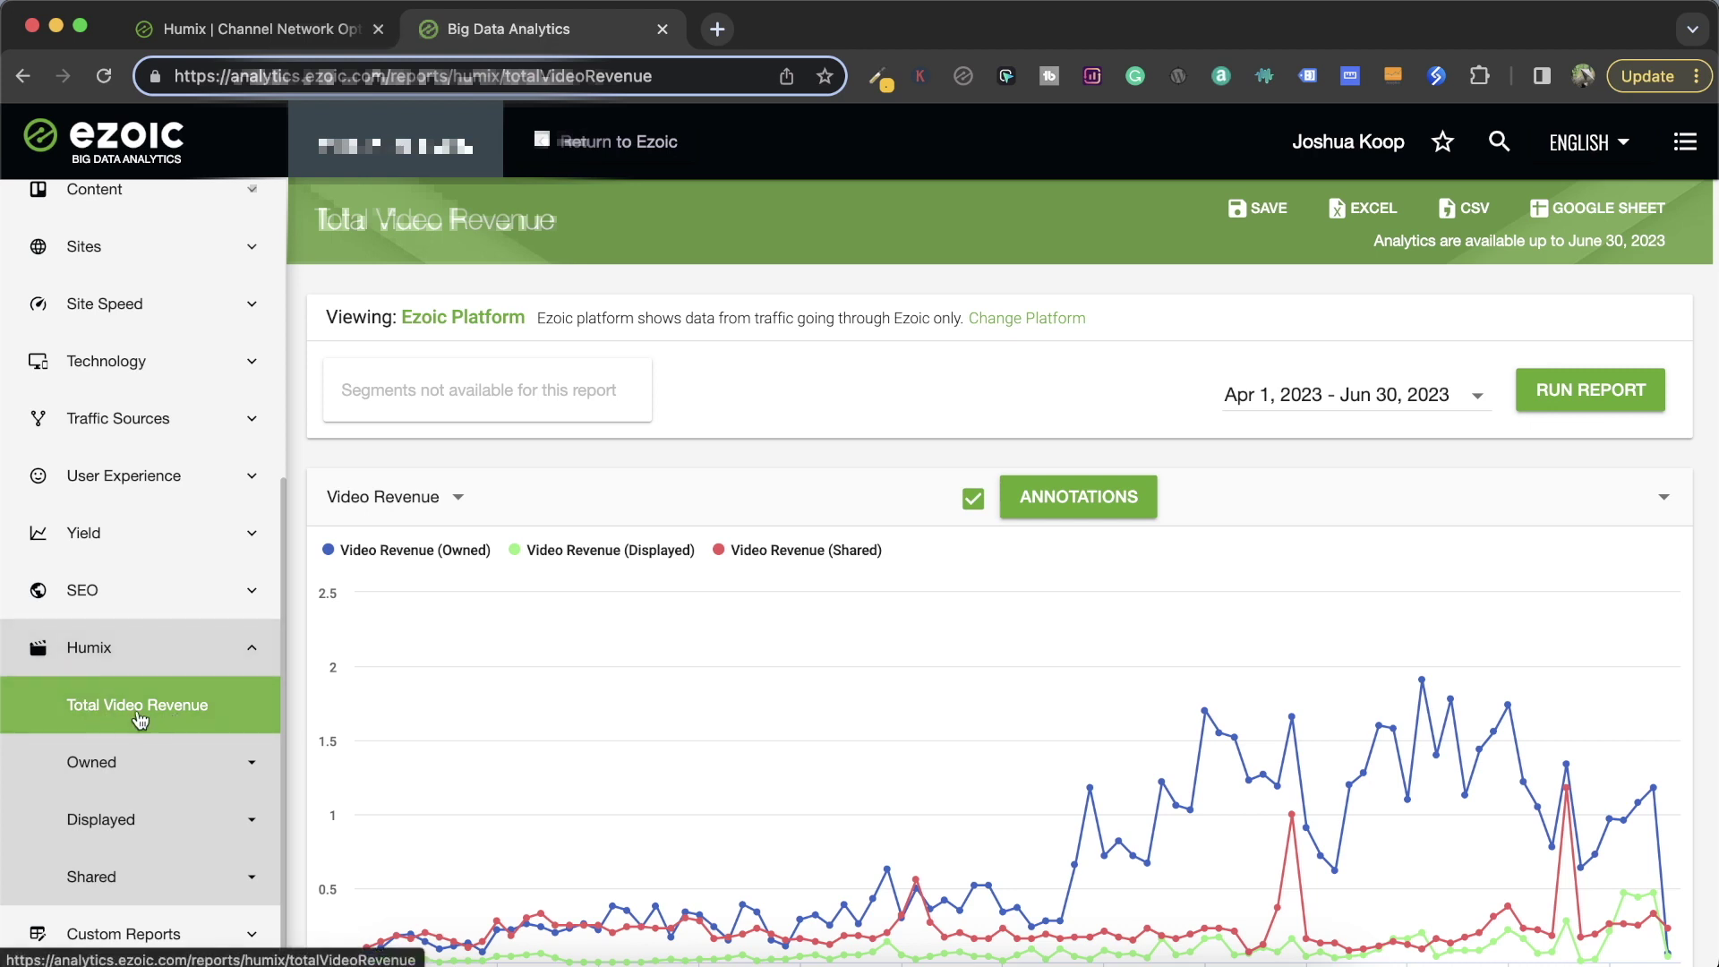
pyautogui.scroll(-3, 599, 626)
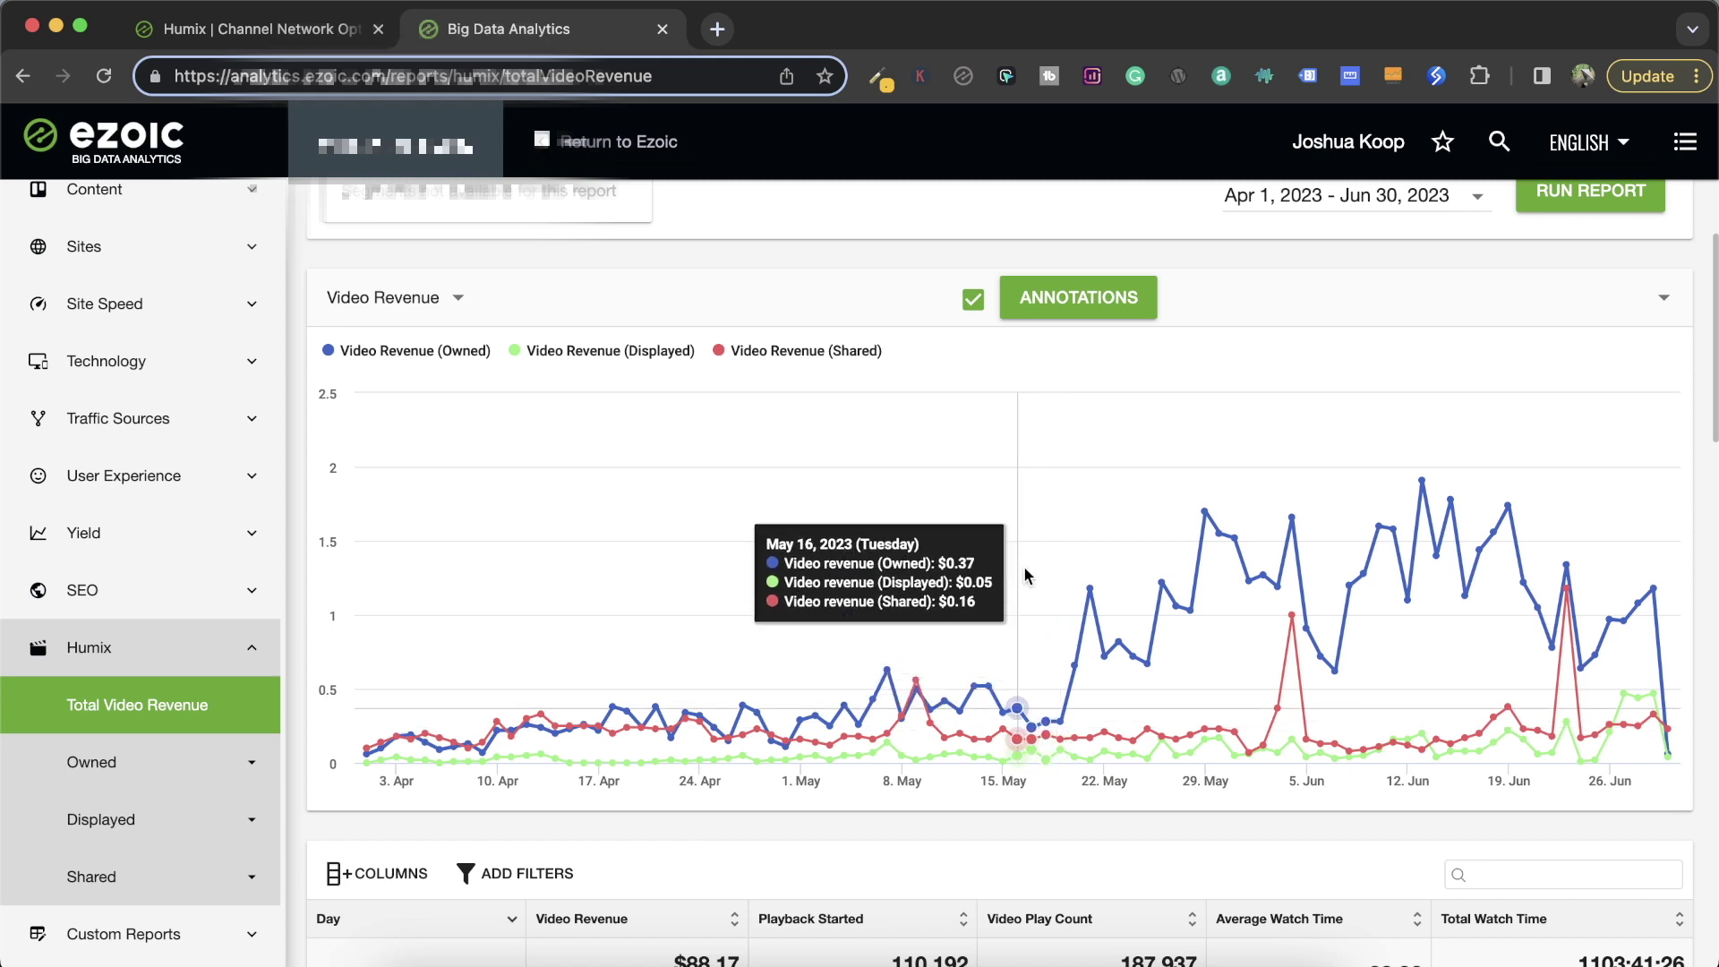
pyautogui.scroll(-2, 1023, 573)
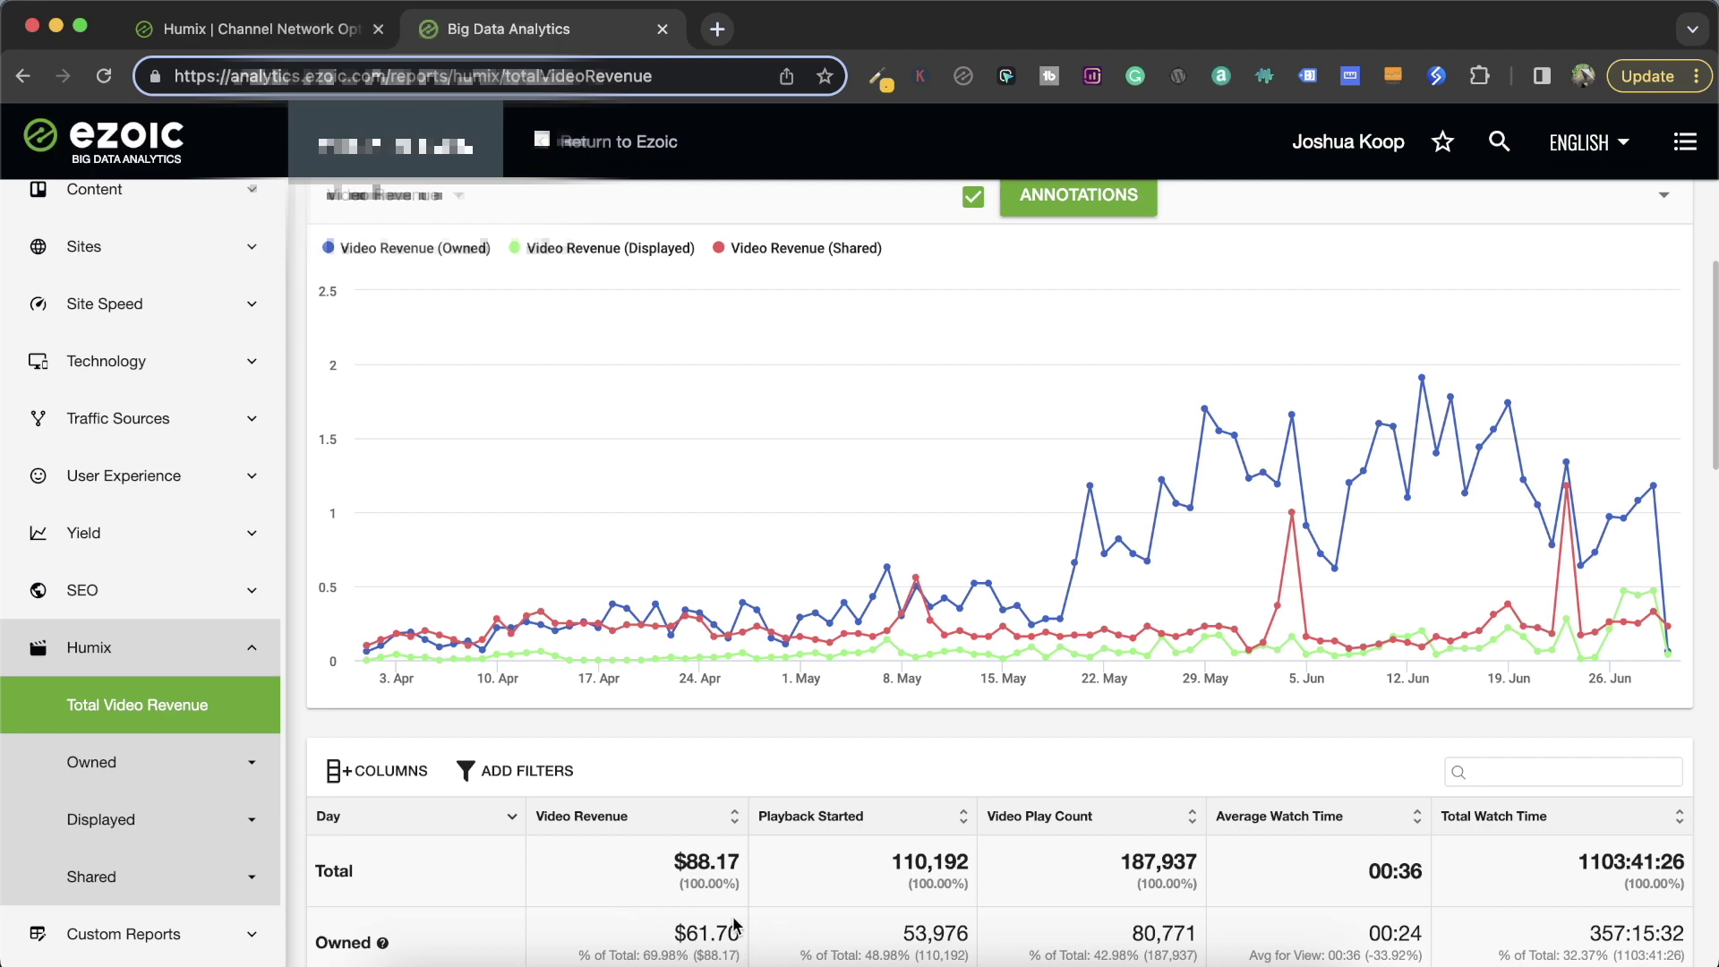
pyautogui.hotkey('ctrl', 'shift', 'Tab')
# Download the Humix WordPress plugin zip and open carnivoregarden.com/wp-admin in a new tab.
pyautogui.click(1106, 653)
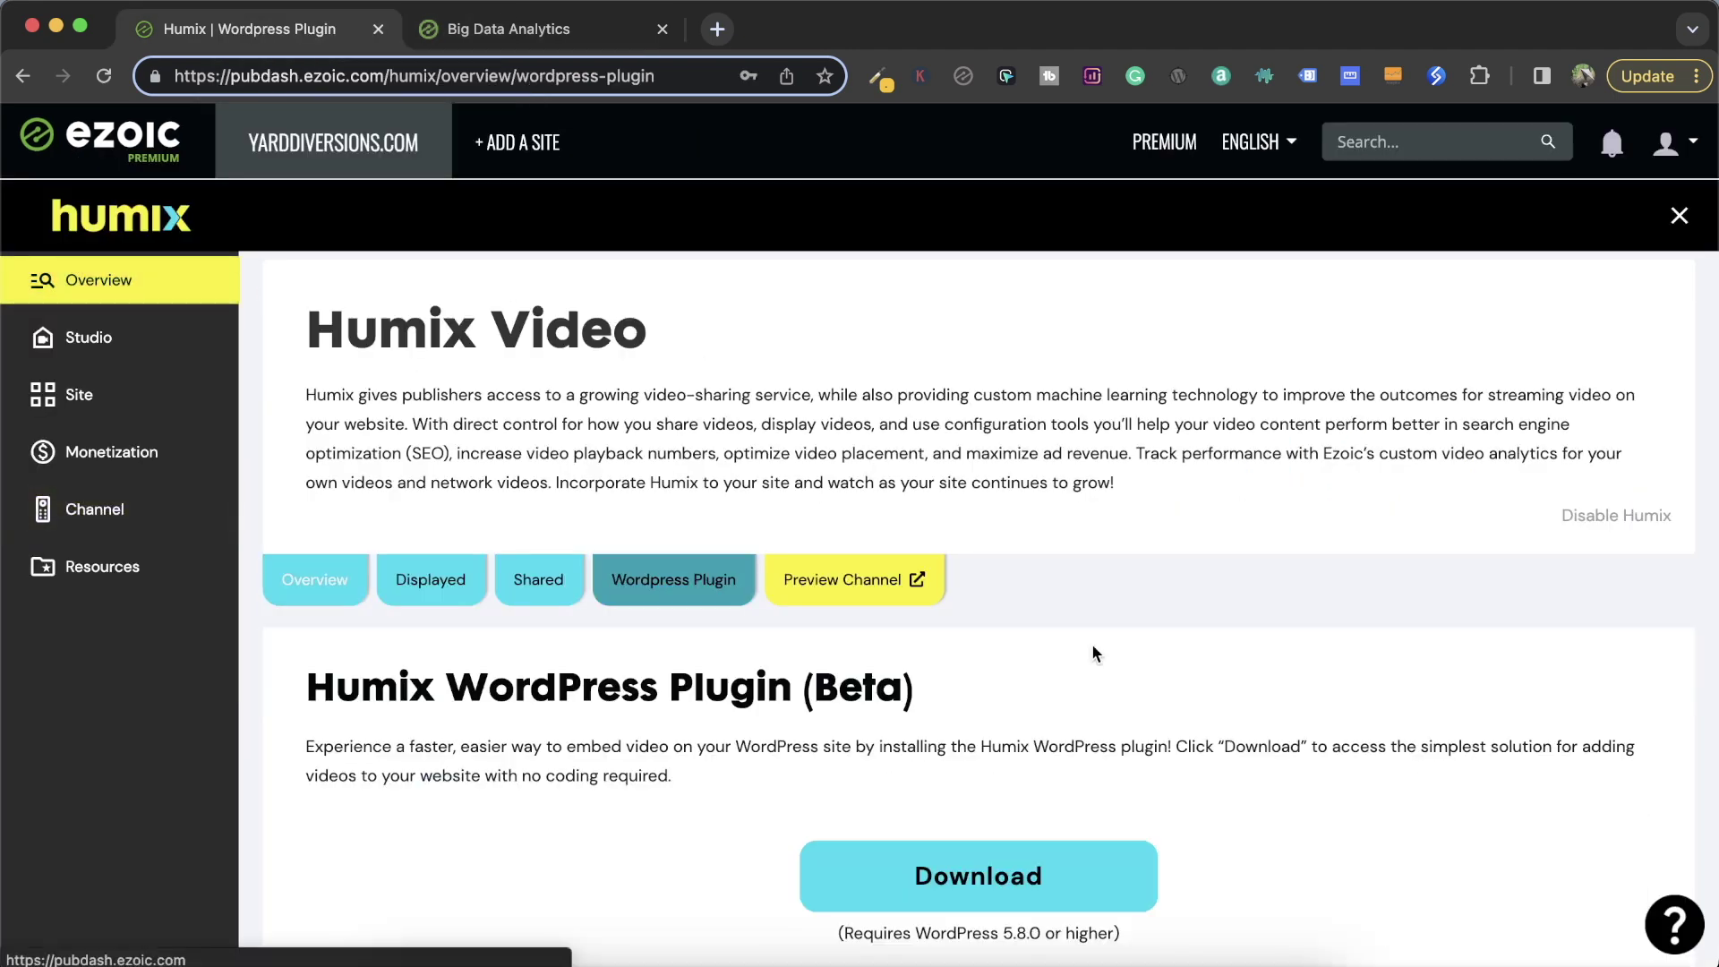
pyautogui.click(1004, 857)
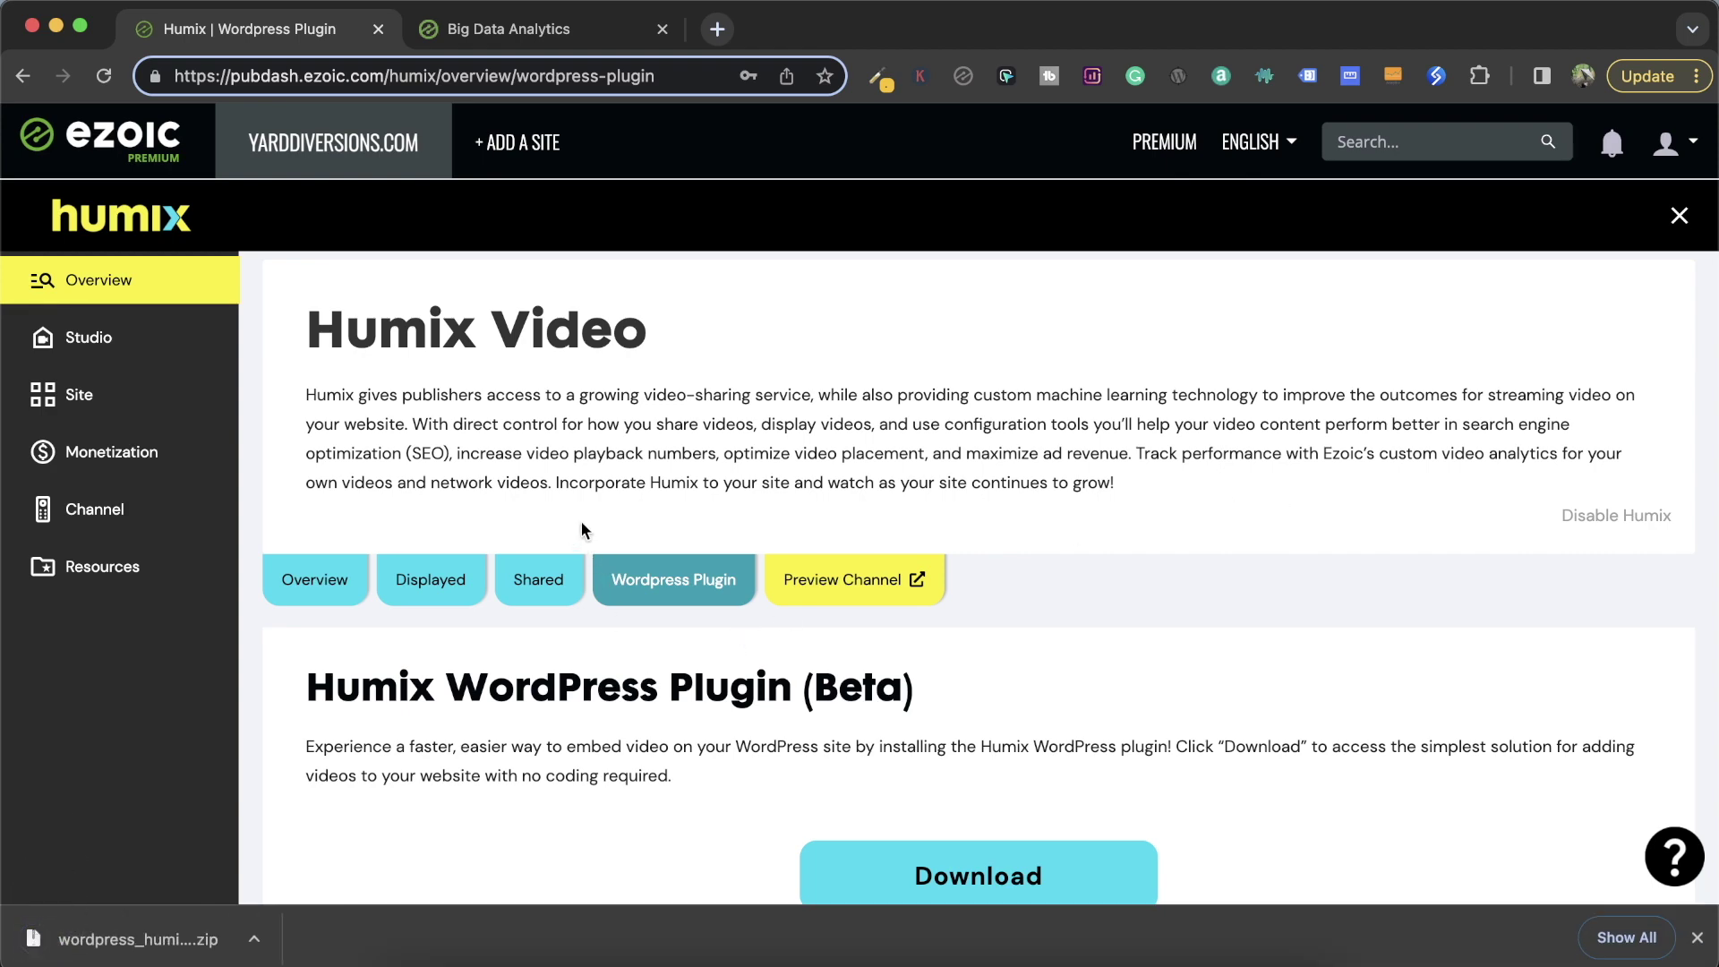
pyautogui.click(718, 30)
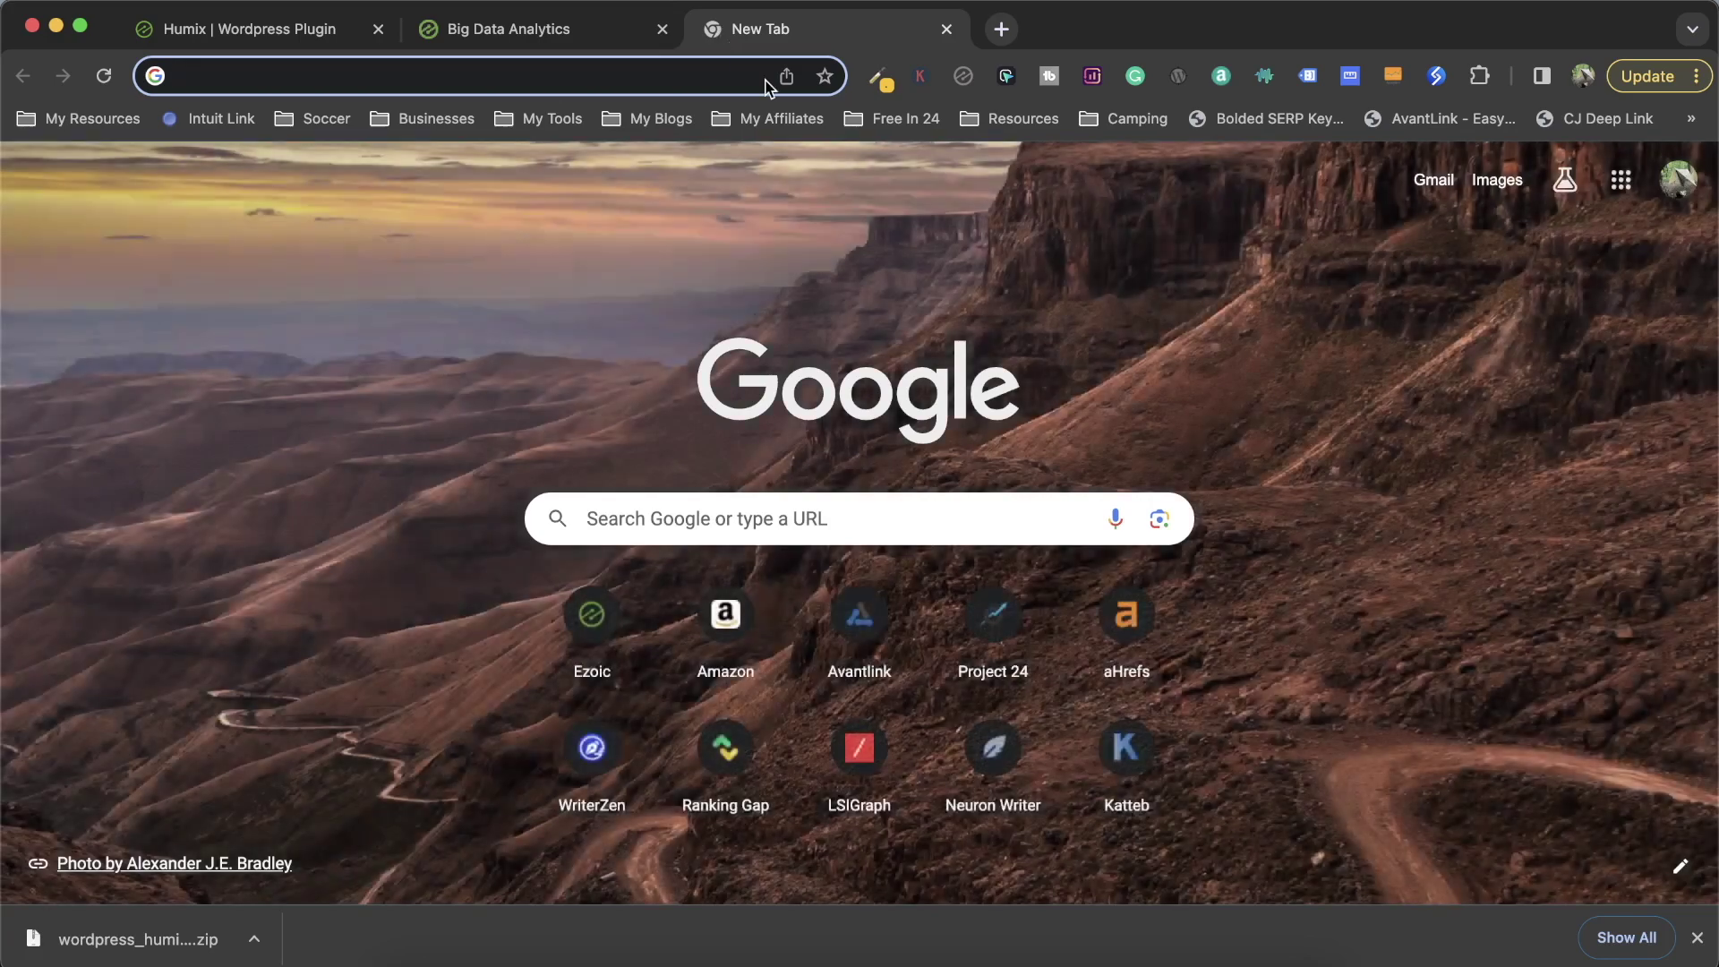
pyautogui.write('carni')
pyautogui.press('Return')
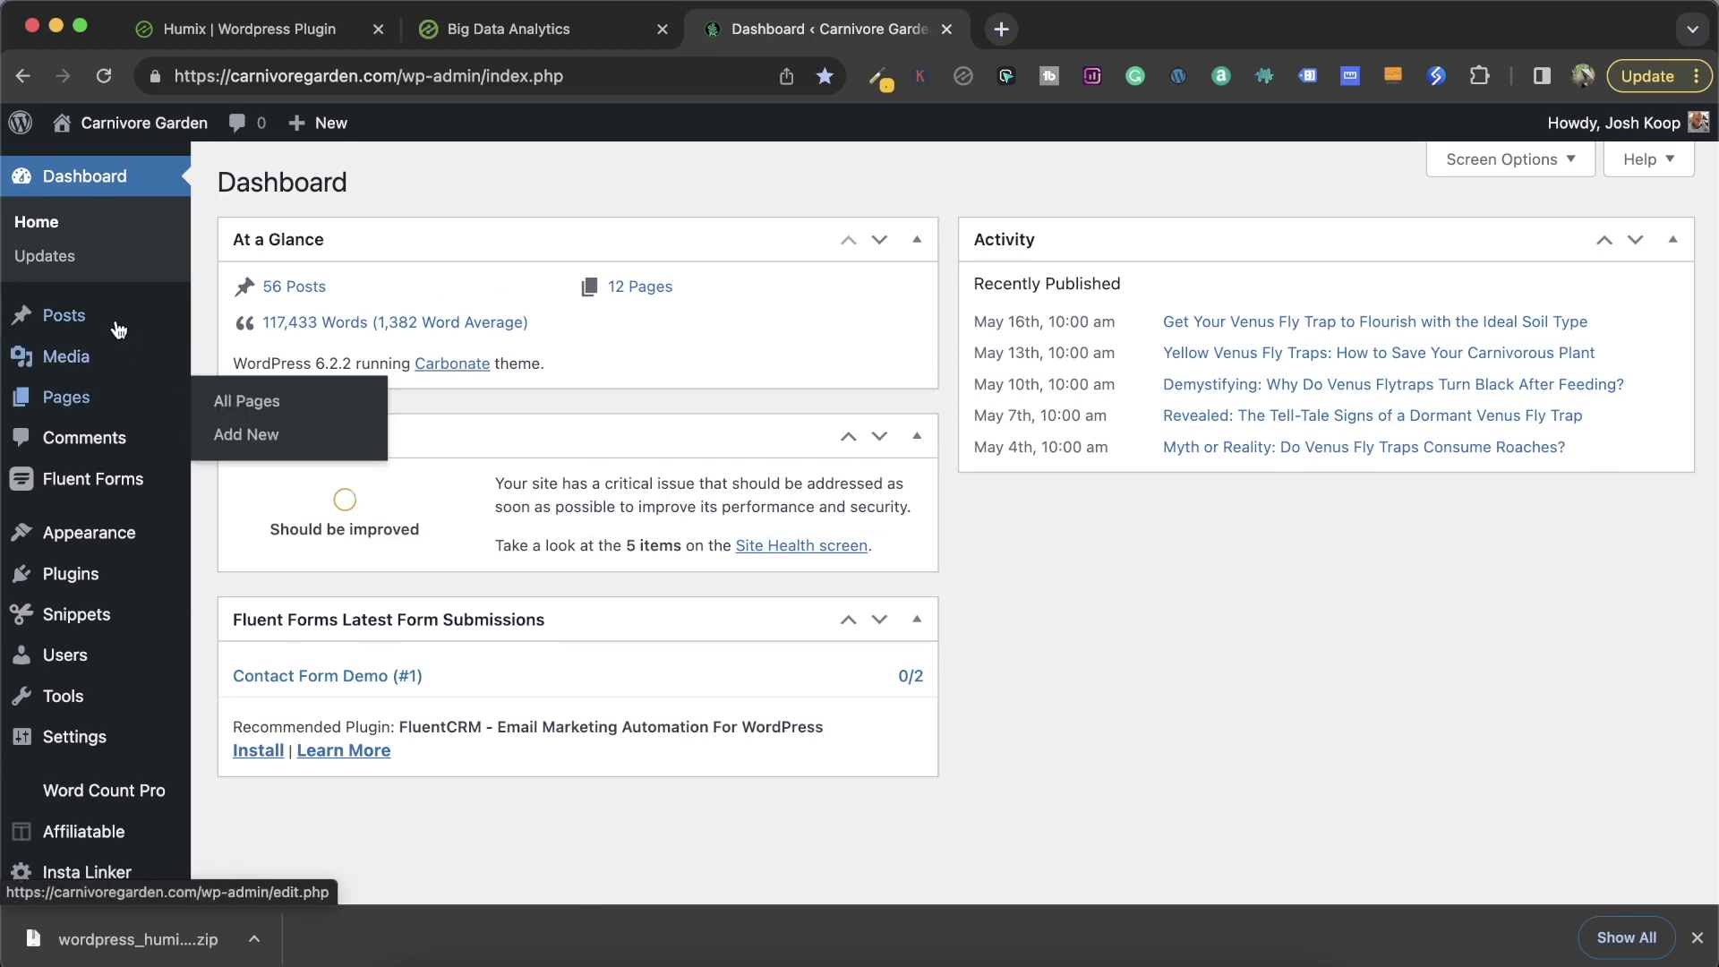
# Upload wordpress_humix_plugin-v0.2.0.zip from Downloads as a new plugin and install it.
pyautogui.moveTo(76, 566)
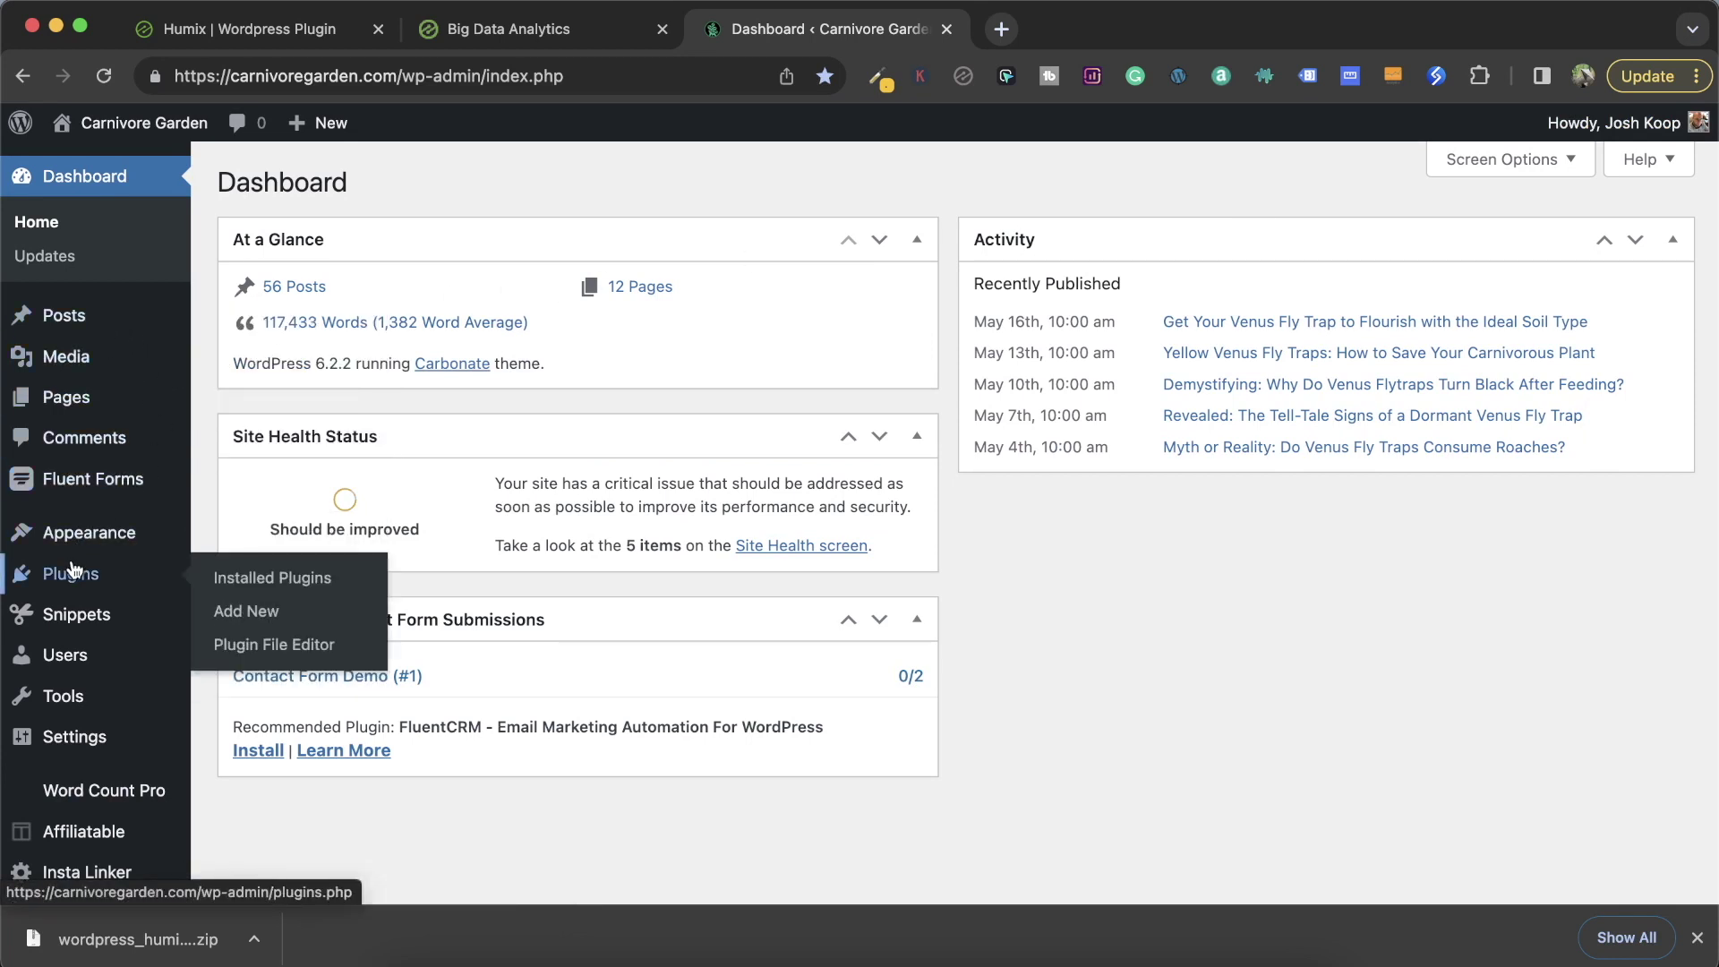
pyautogui.click(242, 608)
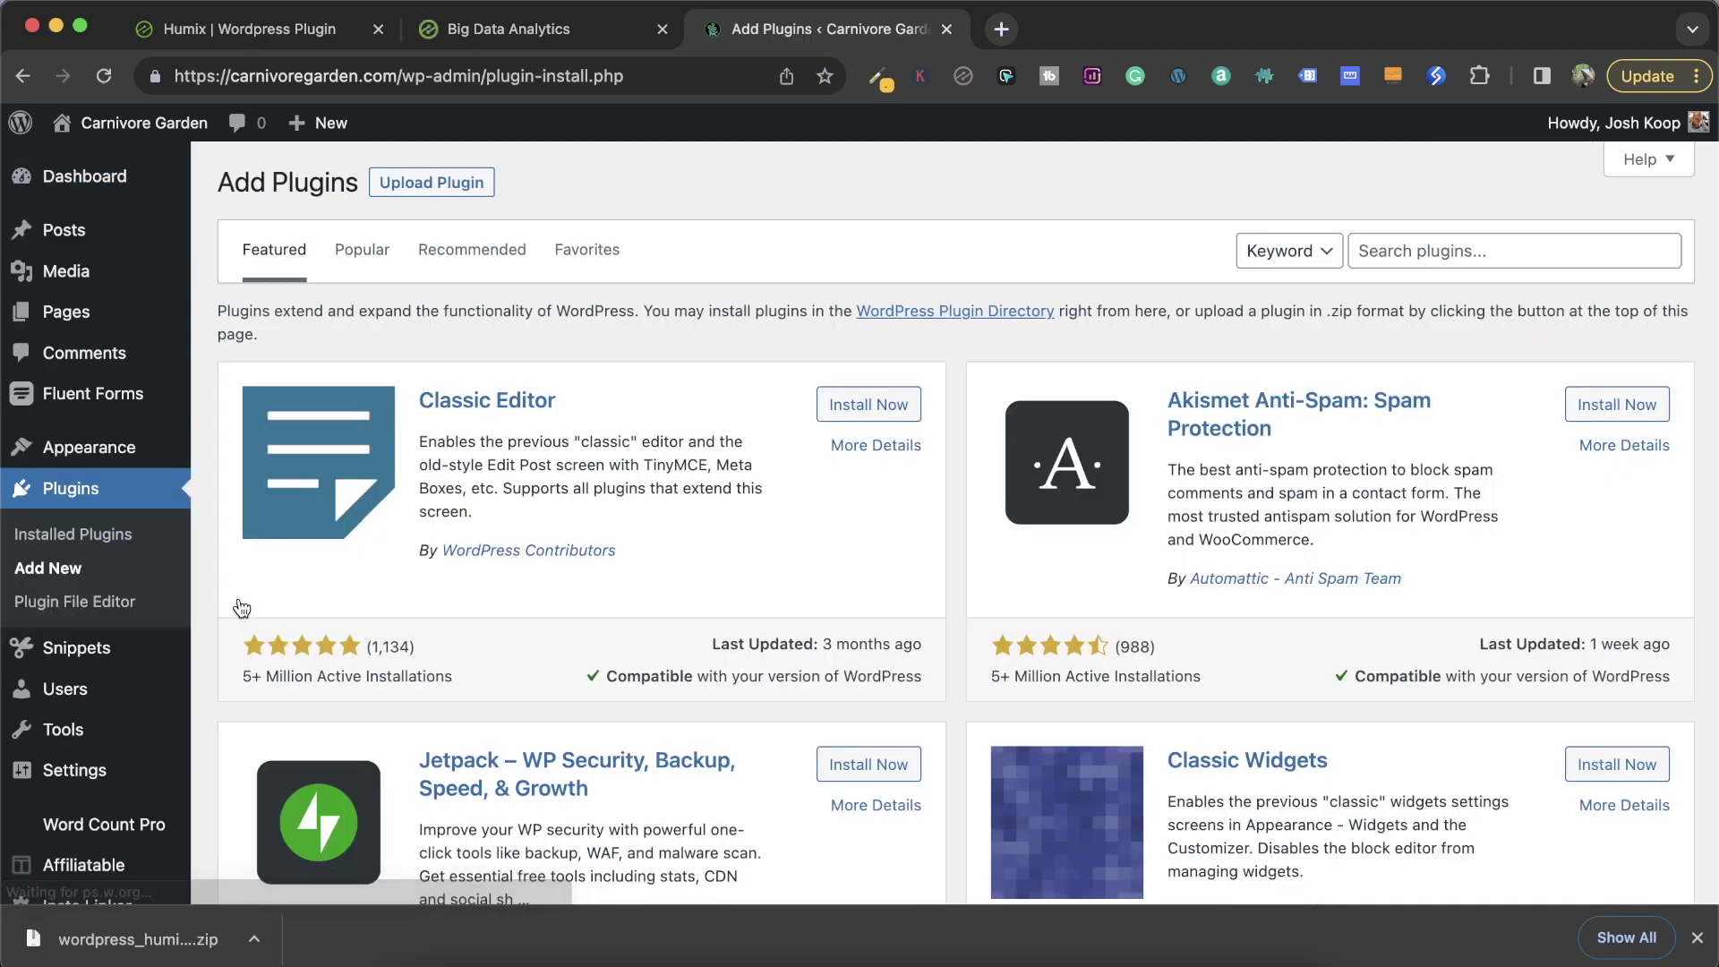
pyautogui.click(401, 190)
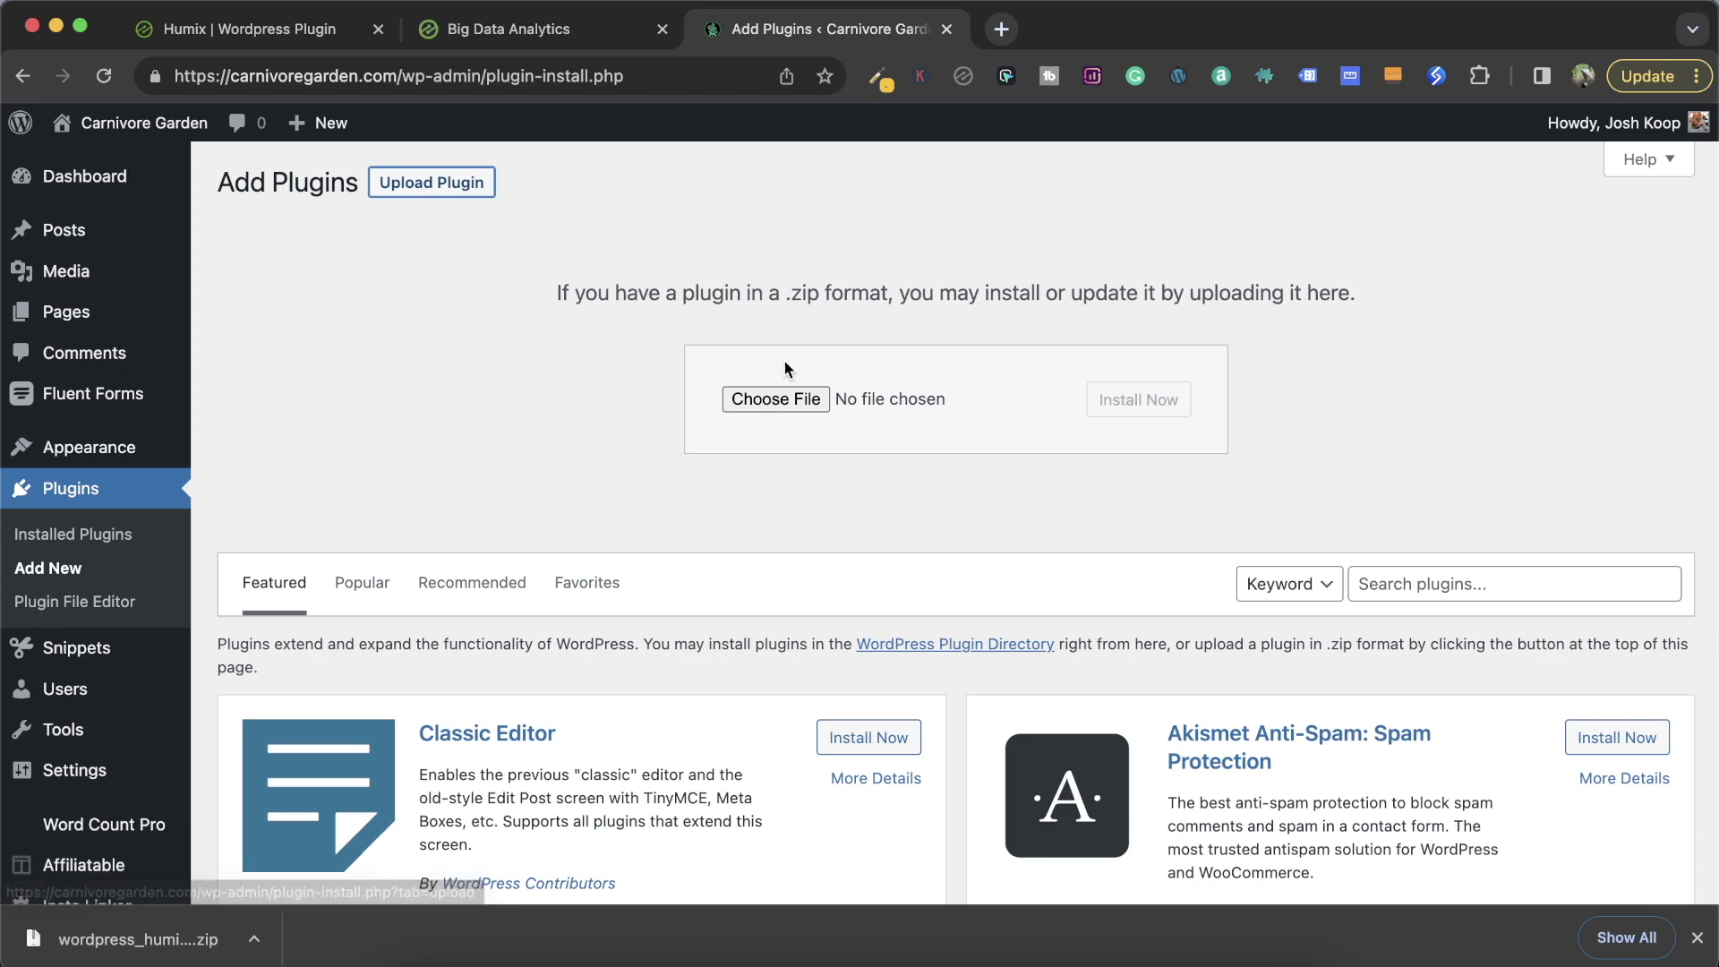
pyautogui.click(768, 400)
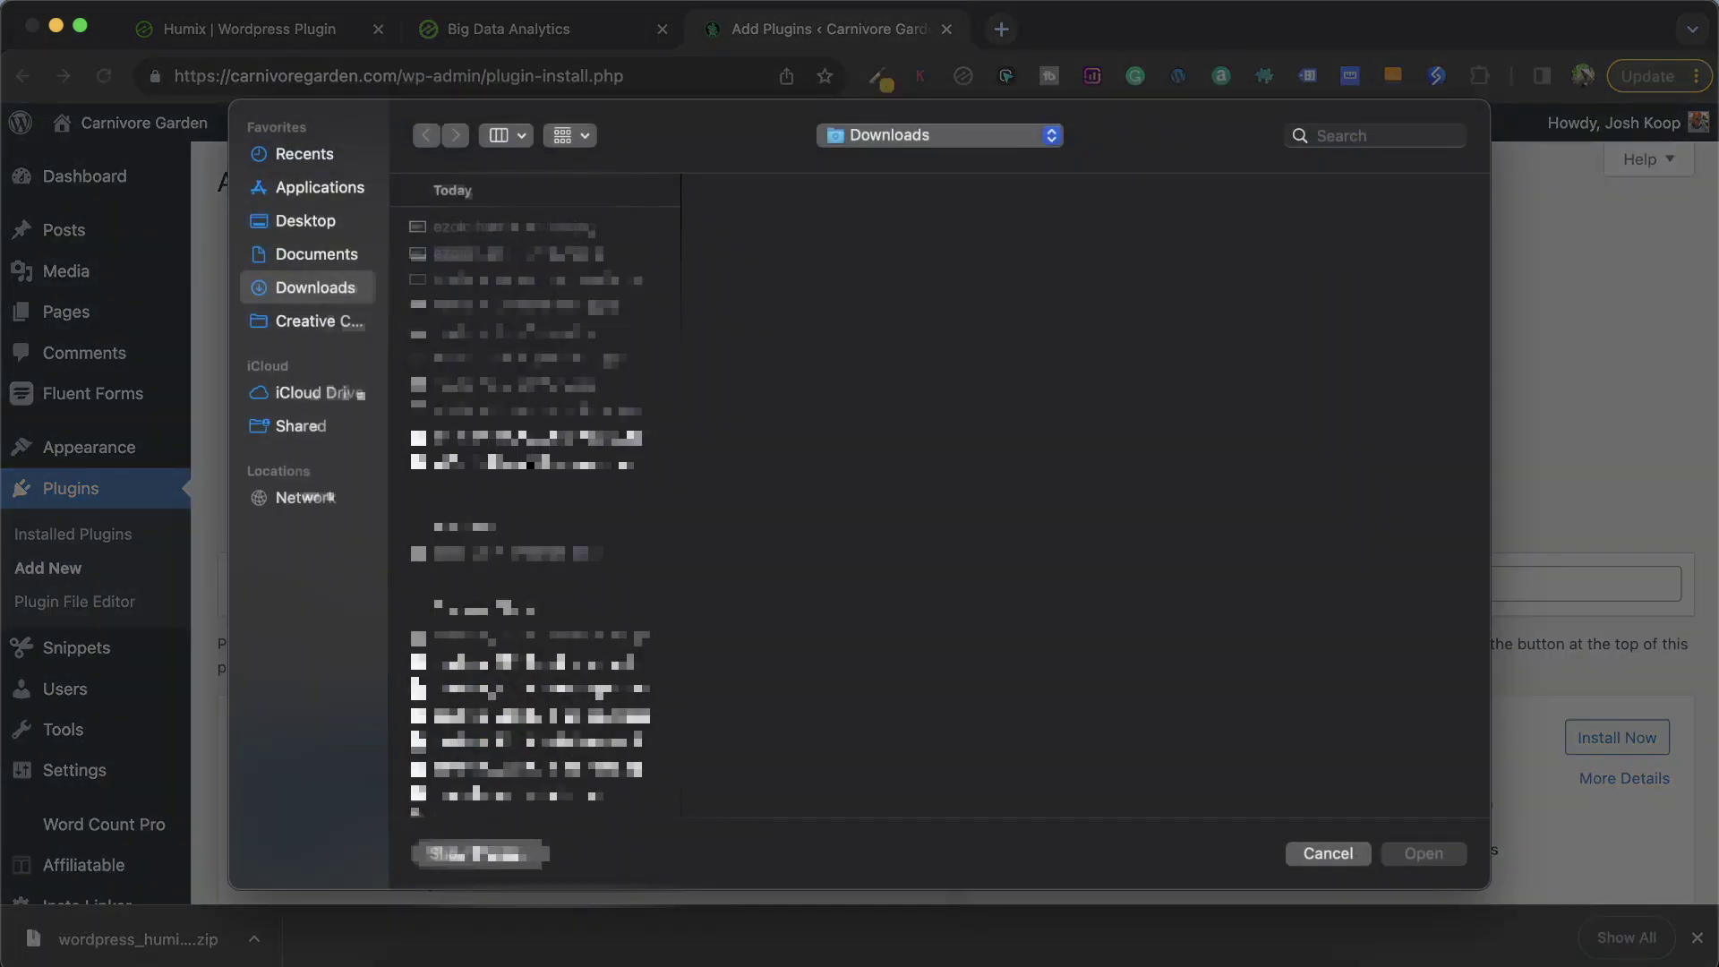
pyautogui.doubleClick(533, 437)
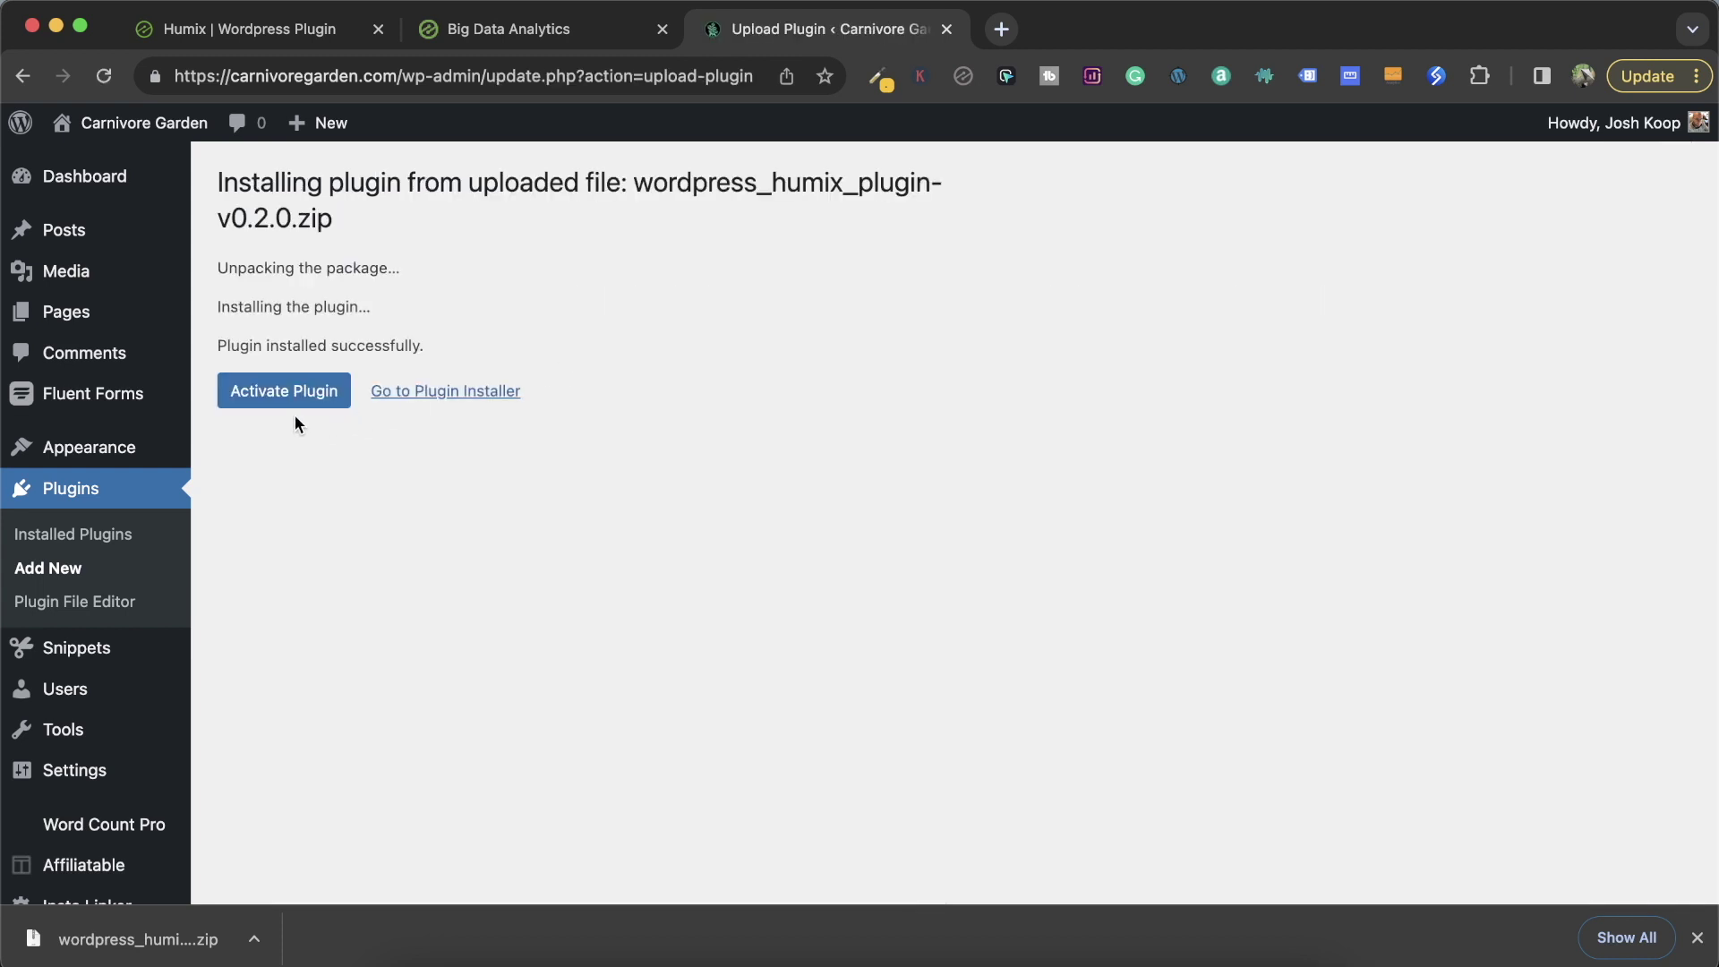
pyautogui.click(293, 411)
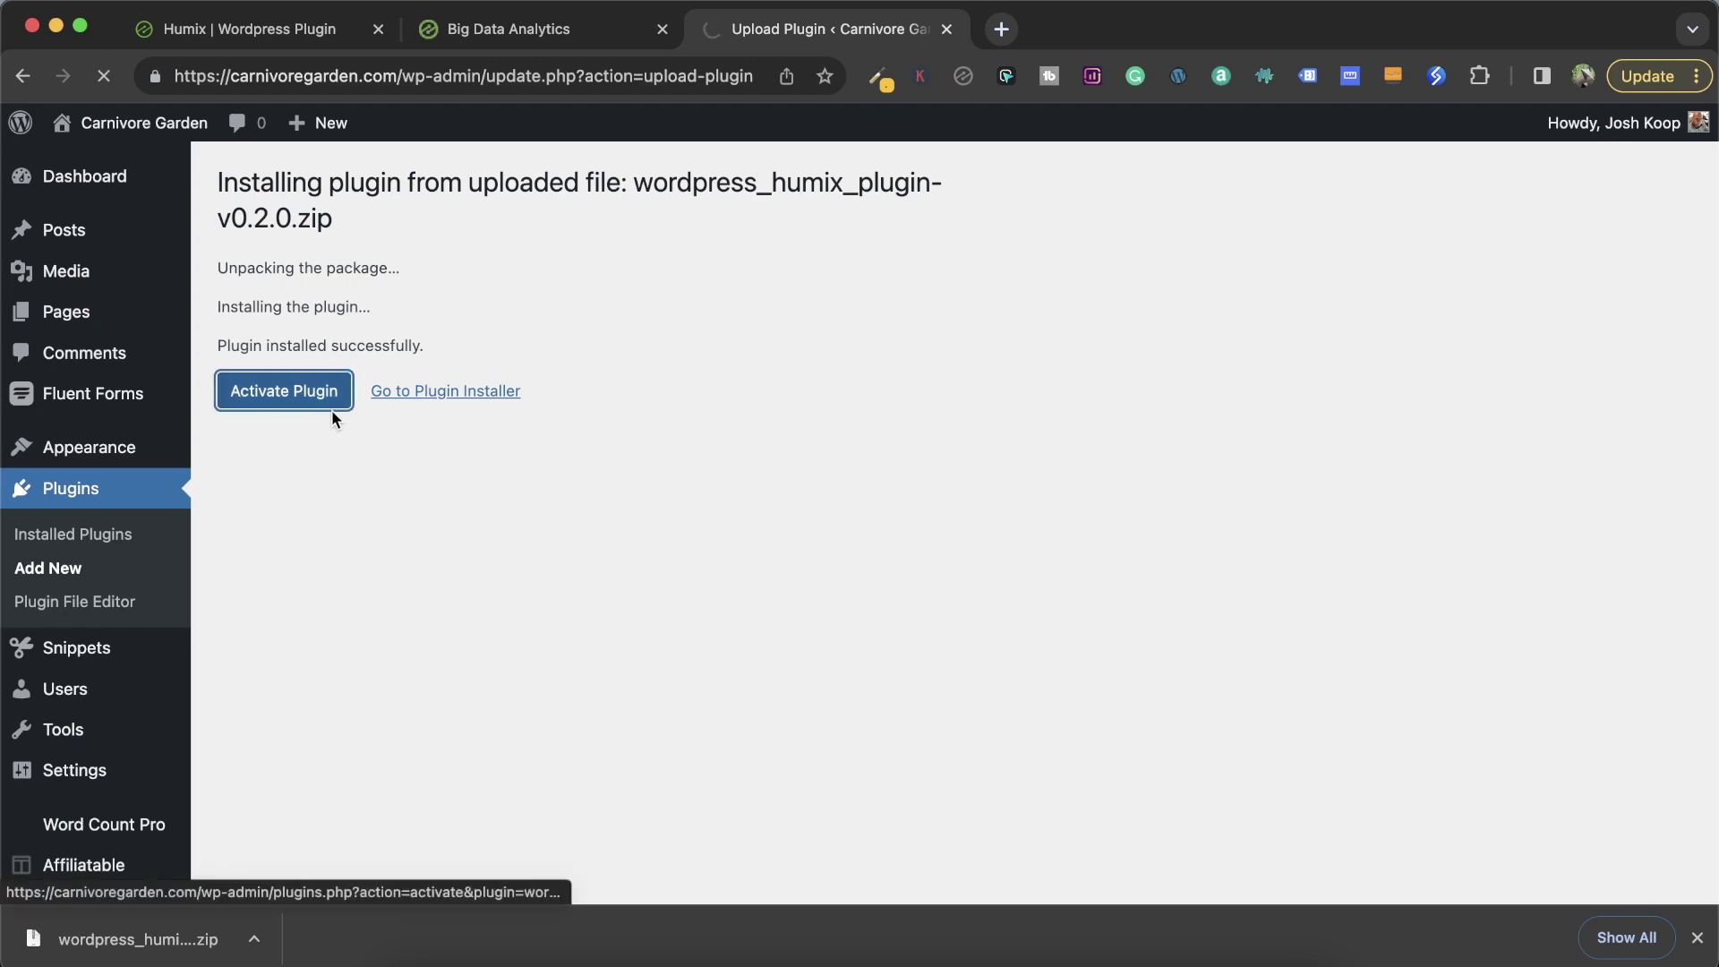
# Confirm Humix 0.2.0 is active in the Plugins list, then start a new blank post.
pyautogui.scroll(-3, 418, 466)
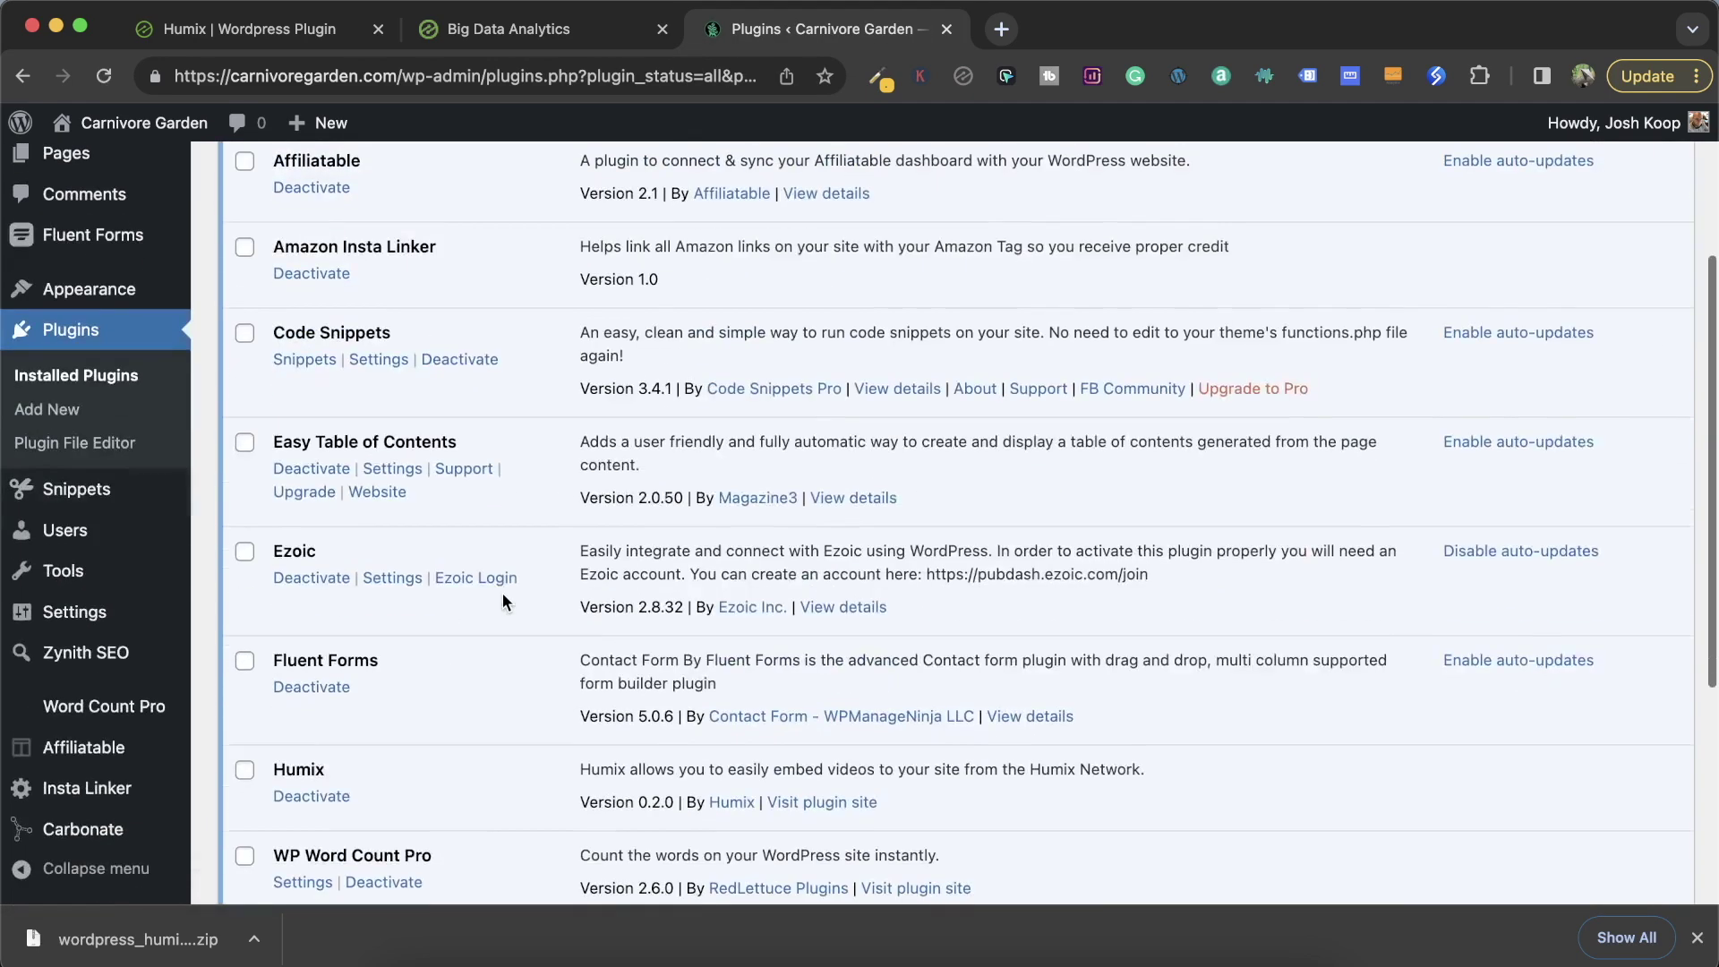
pyautogui.scroll(-2, 503, 595)
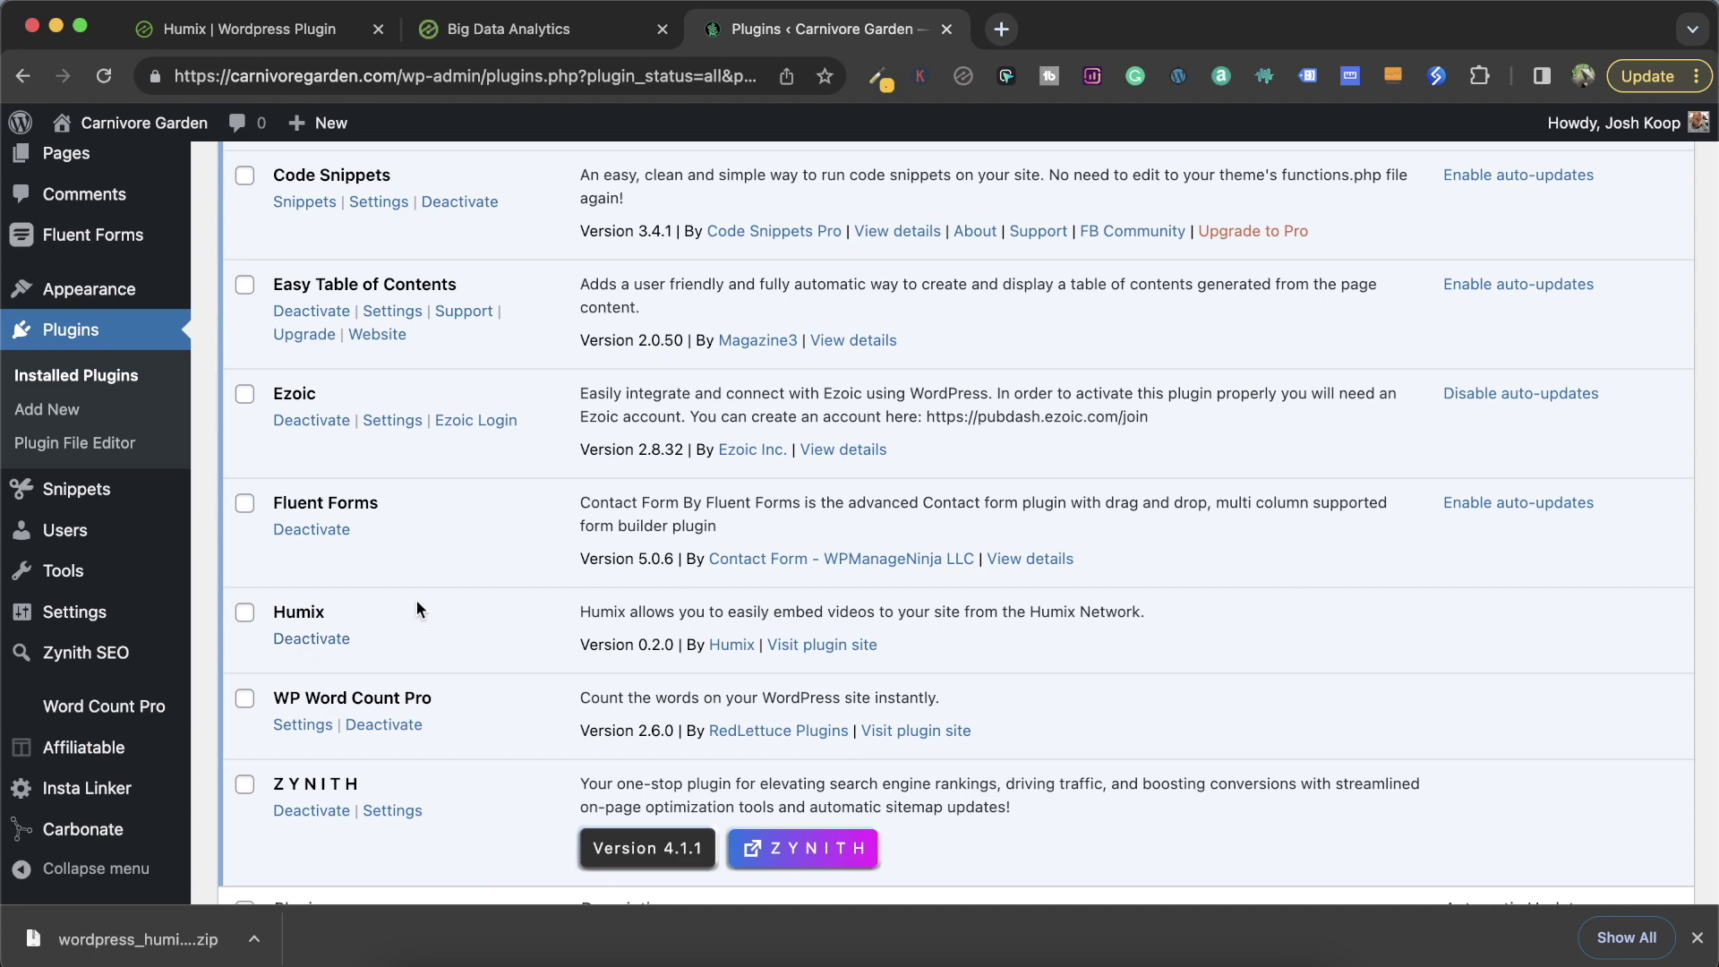
pyautogui.moveTo(74, 614)
pyautogui.scroll(4, 35, 466)
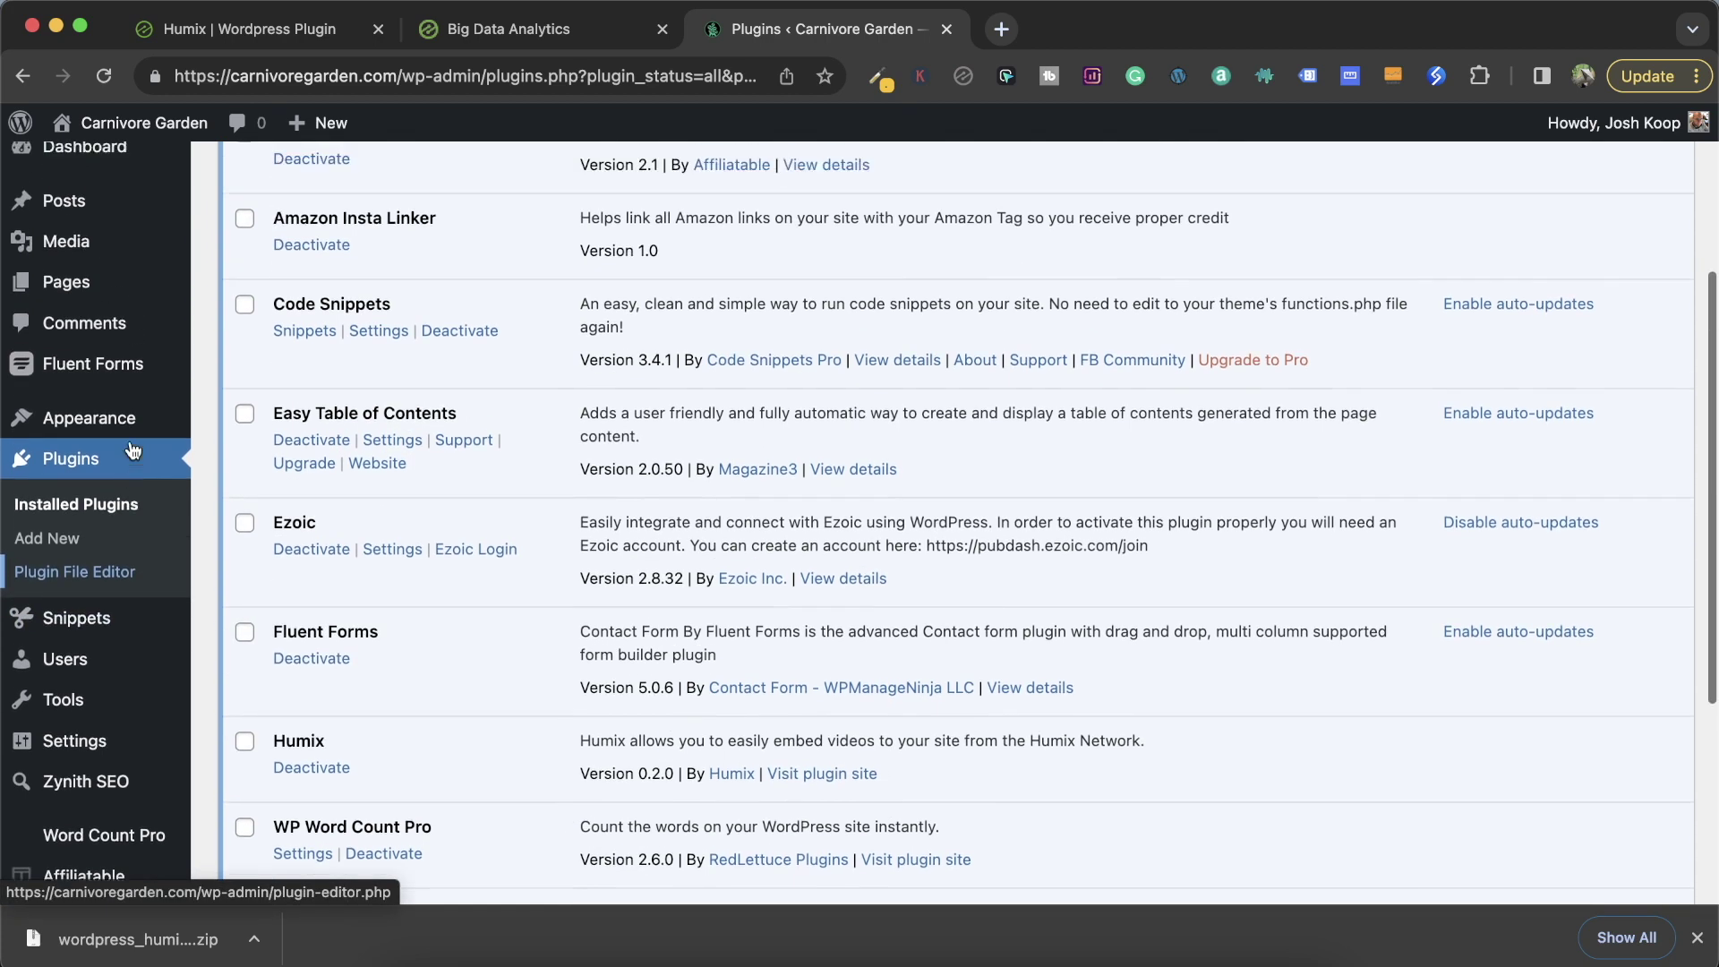
pyautogui.moveTo(92, 233)
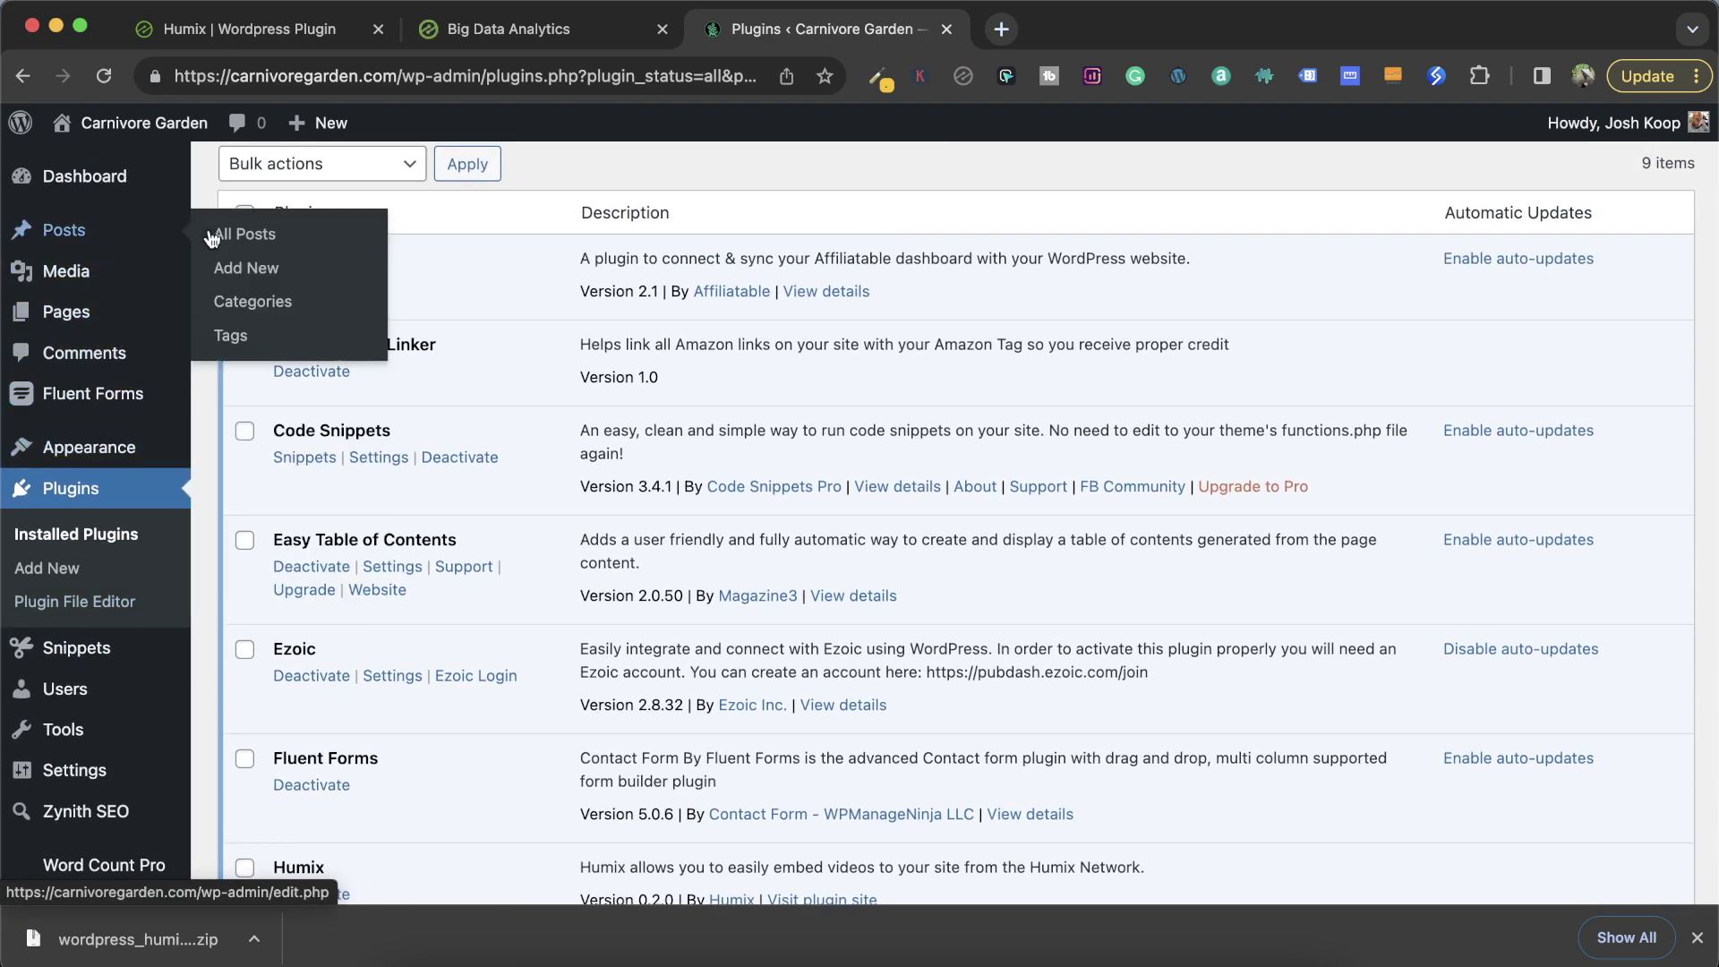
pyautogui.click(267, 270)
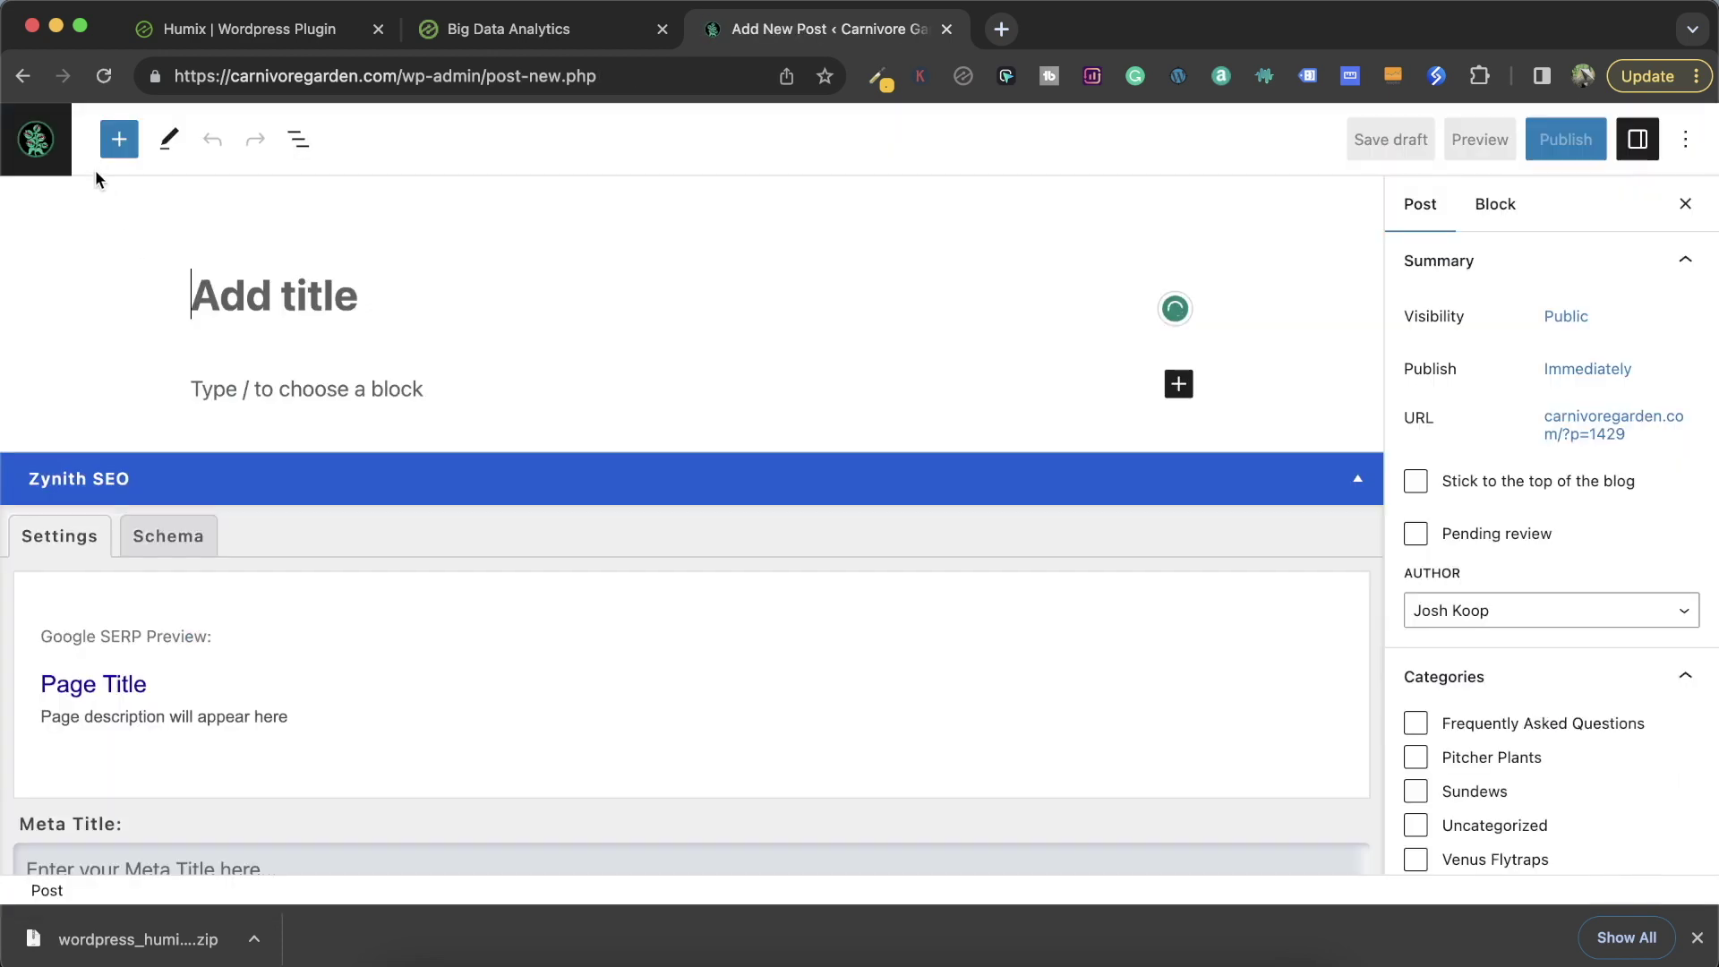
# Open the Venus Fly Trap ideal soil type post for editing and place the cursor mid-article.
pyautogui.click(45, 140)
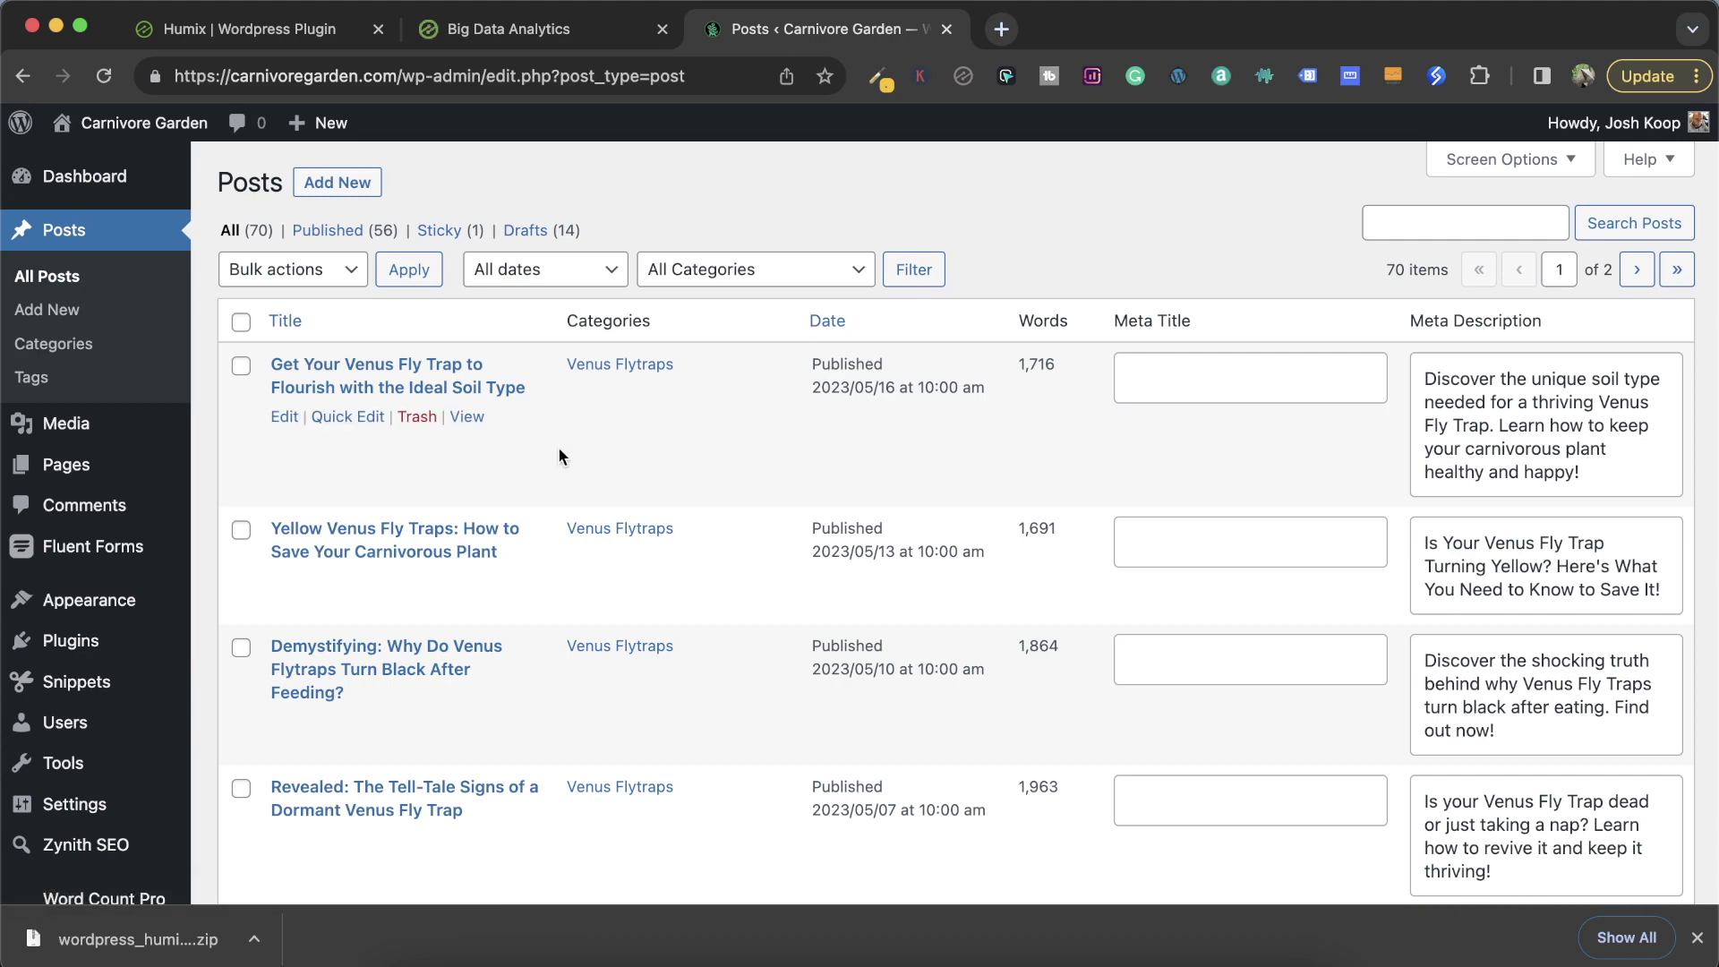
pyautogui.click(287, 418)
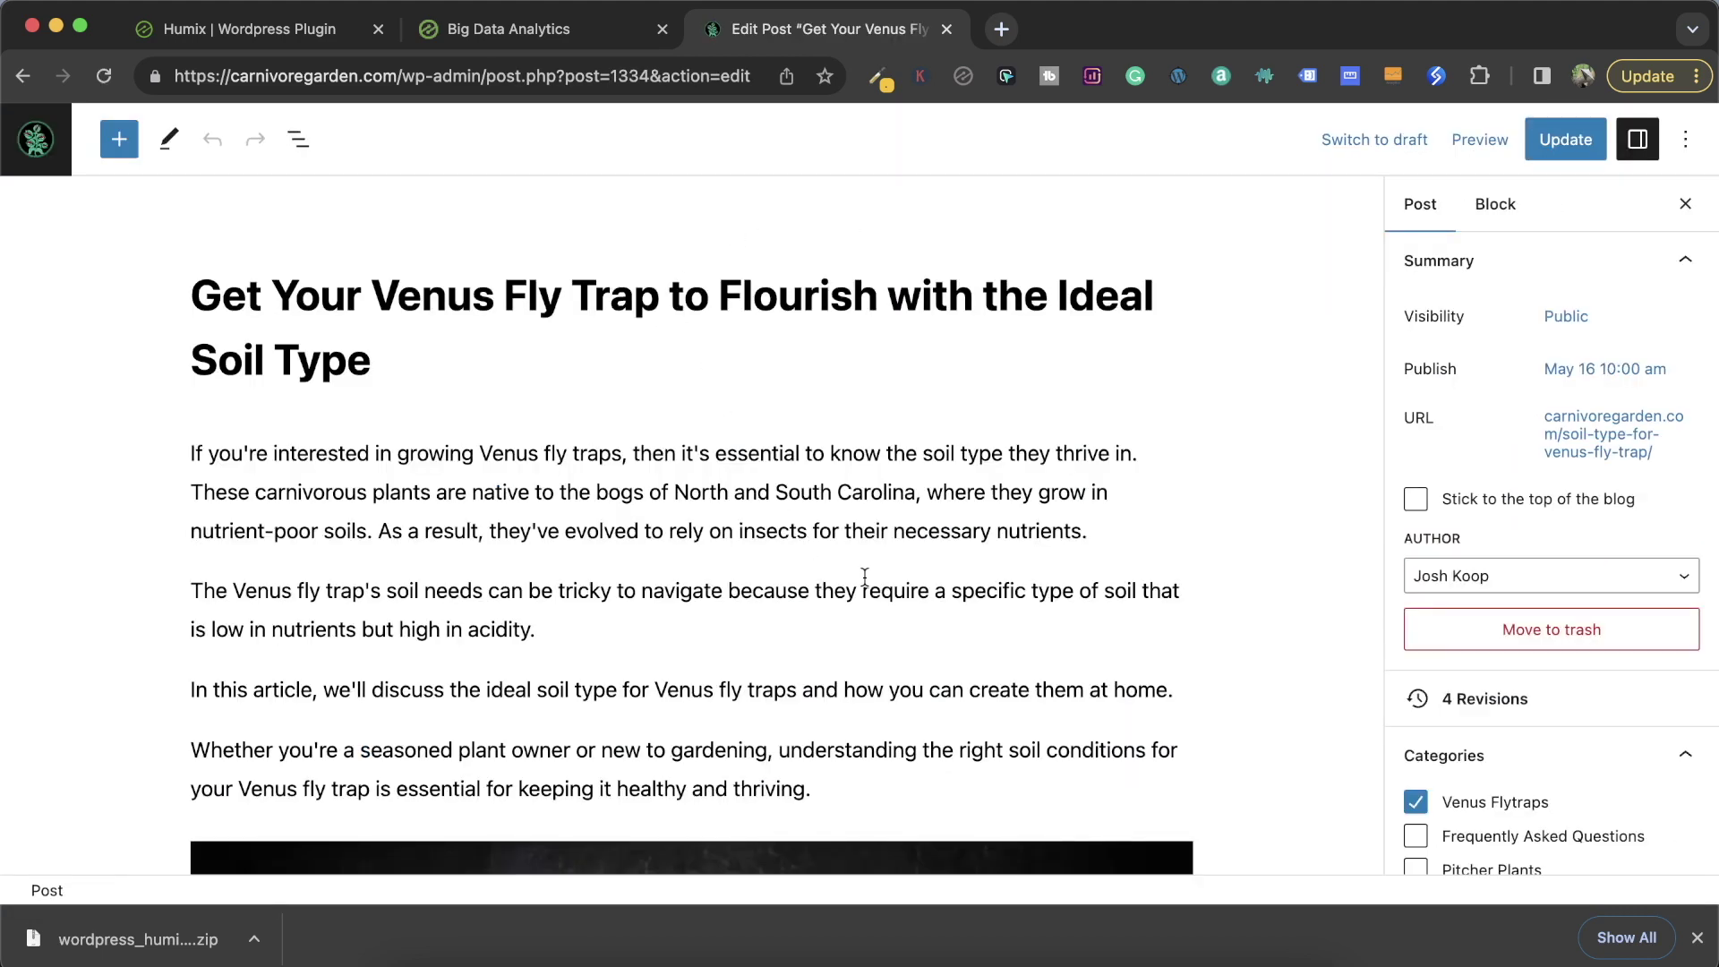
pyautogui.scroll(-15, 865, 576)
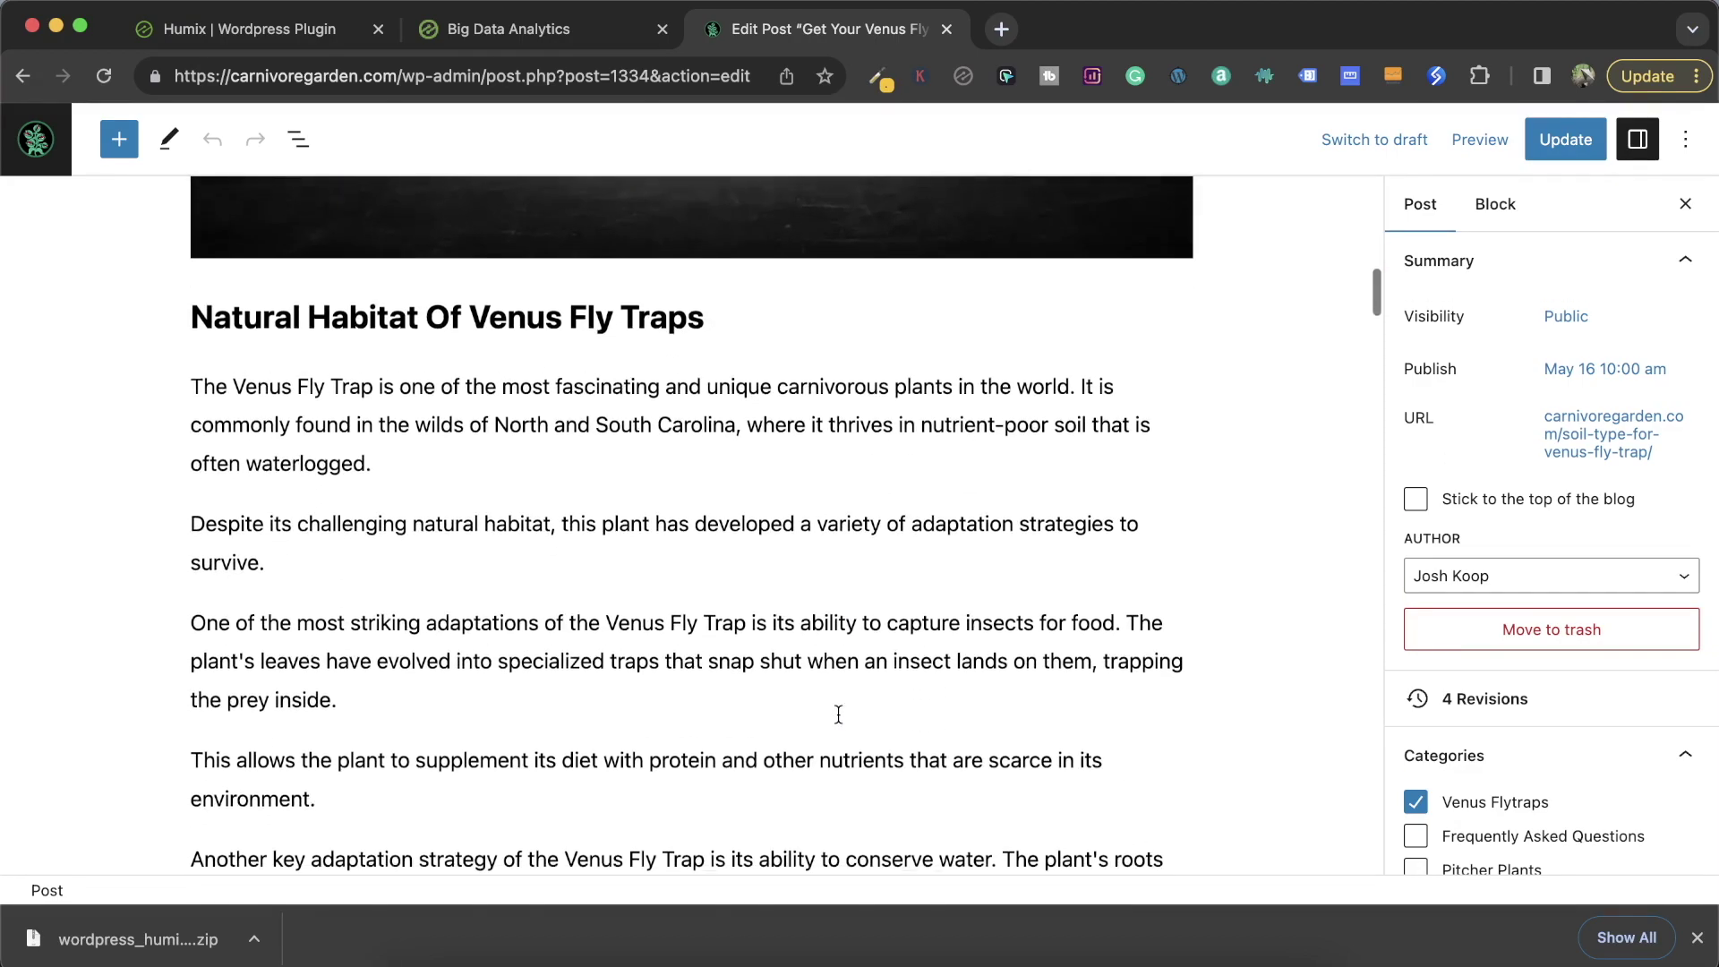
pyautogui.scroll(-10, 838, 714)
pyautogui.scroll(7, 838, 714)
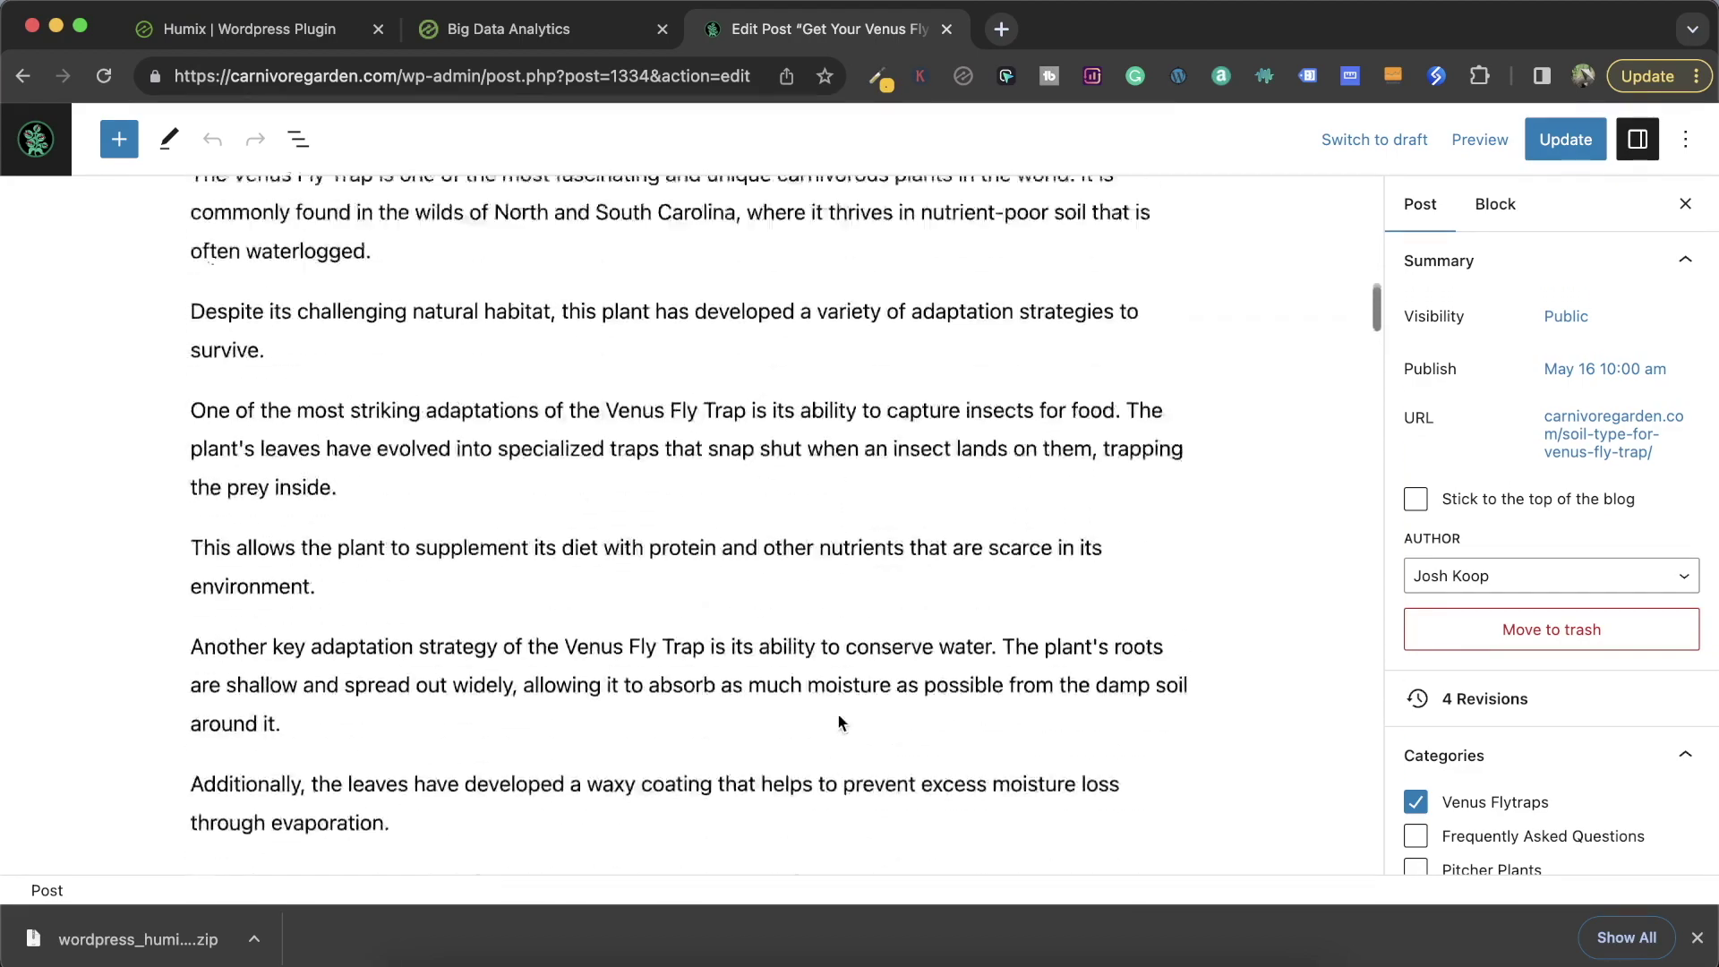
pyautogui.scroll(15, 839, 716)
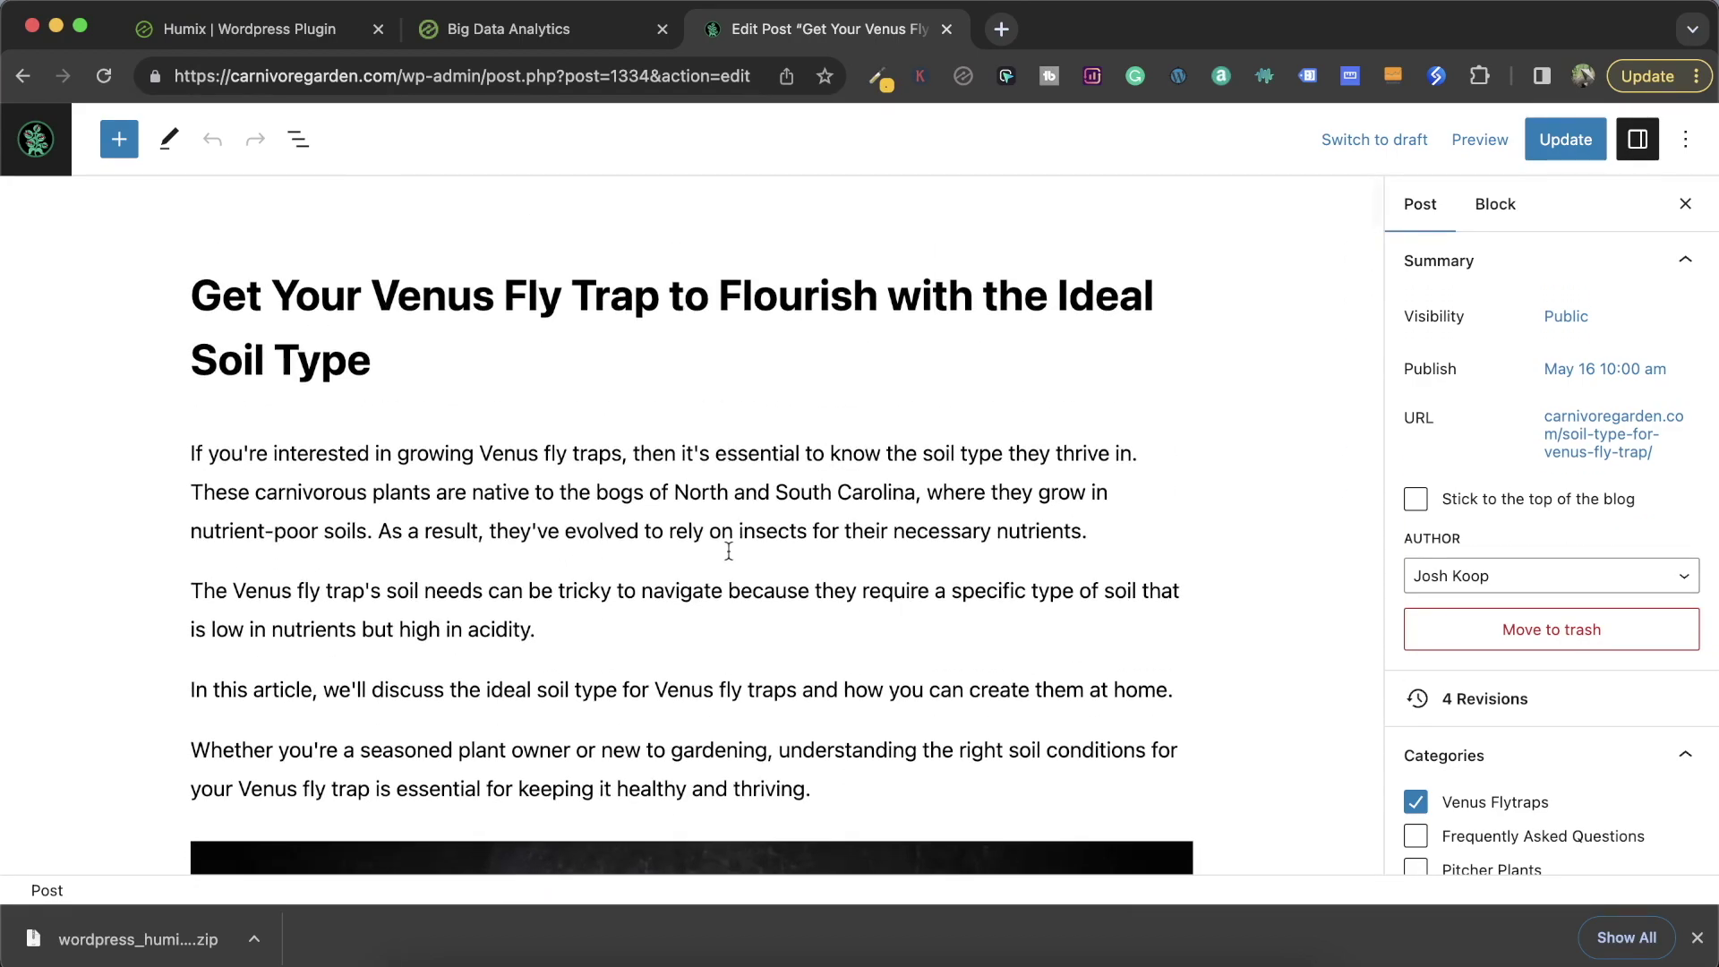
pyautogui.scroll(-10, 729, 551)
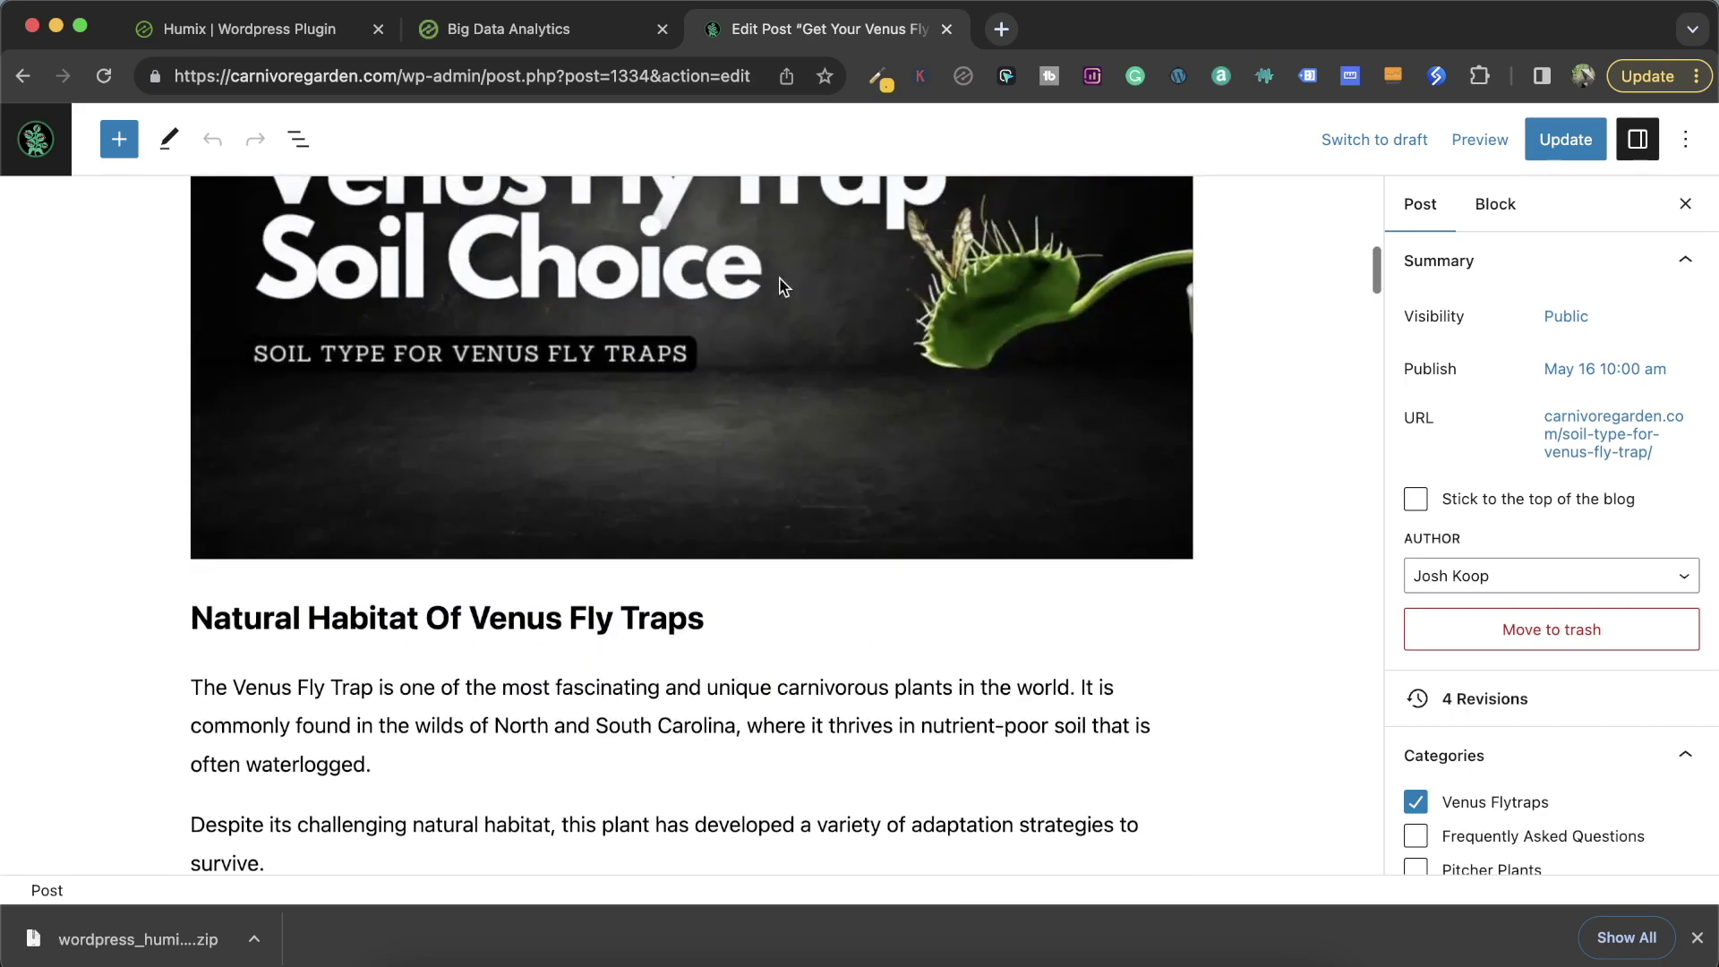
pyautogui.scroll(-7, 790, 634)
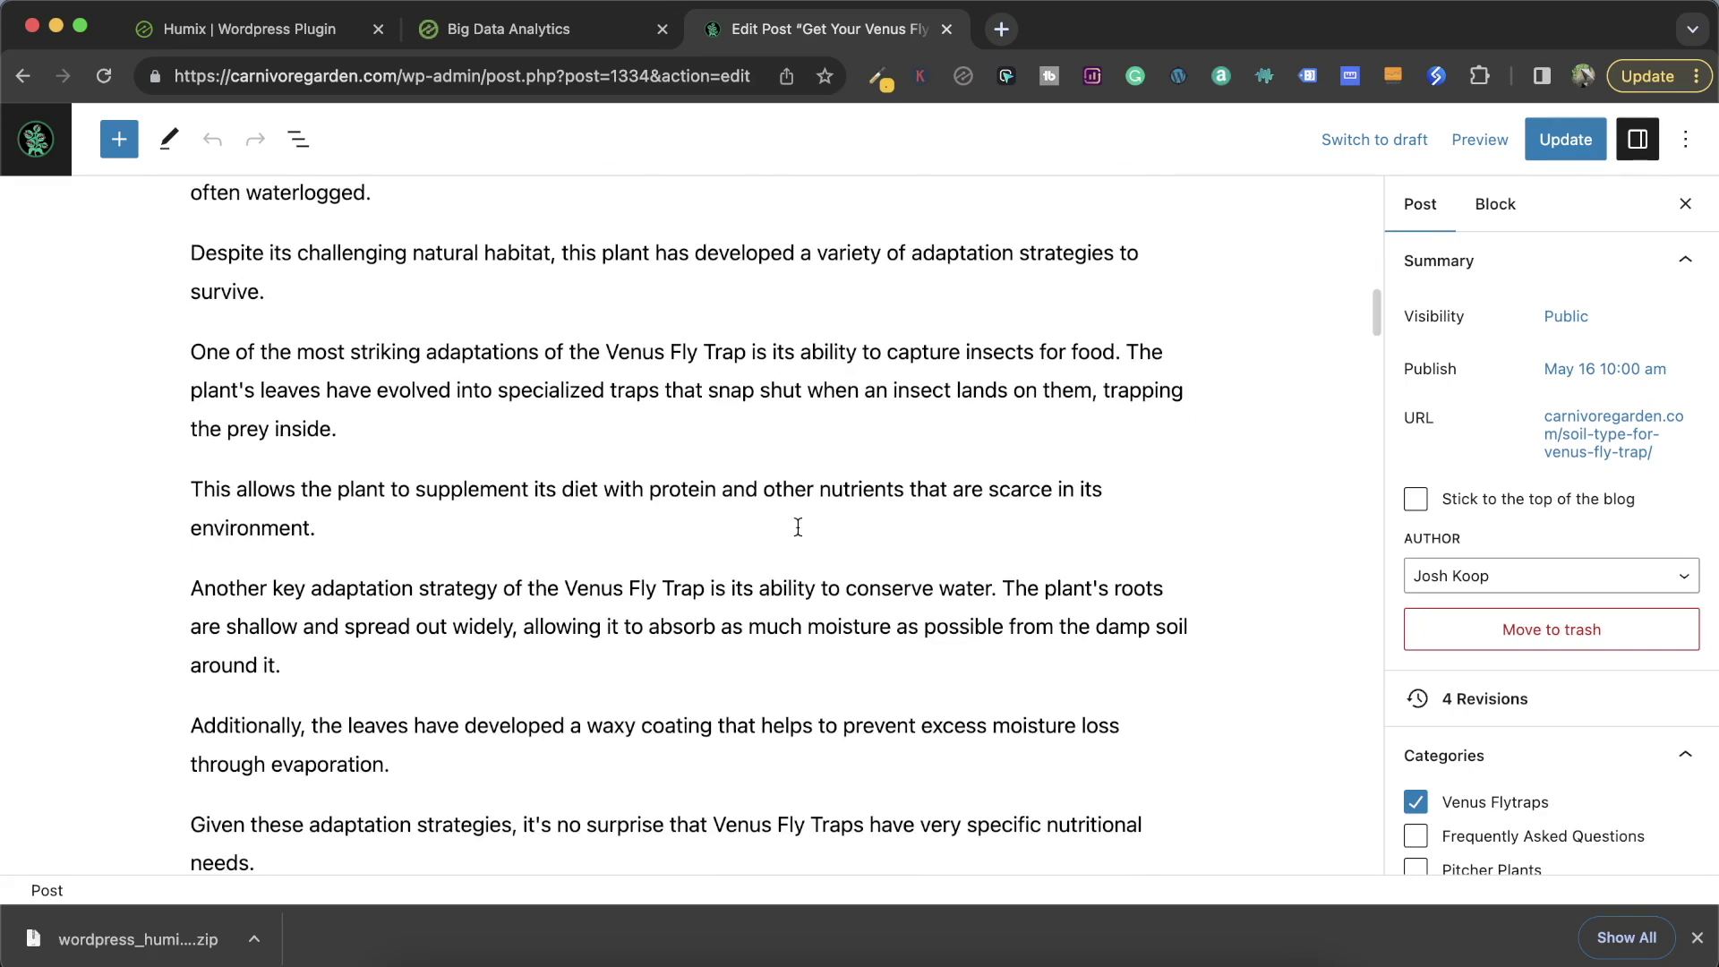
pyautogui.click(796, 520)
# Insert a Humix Block below the paragraph via /hum and set it to Use Humix Link.
pyautogui.press('Return')
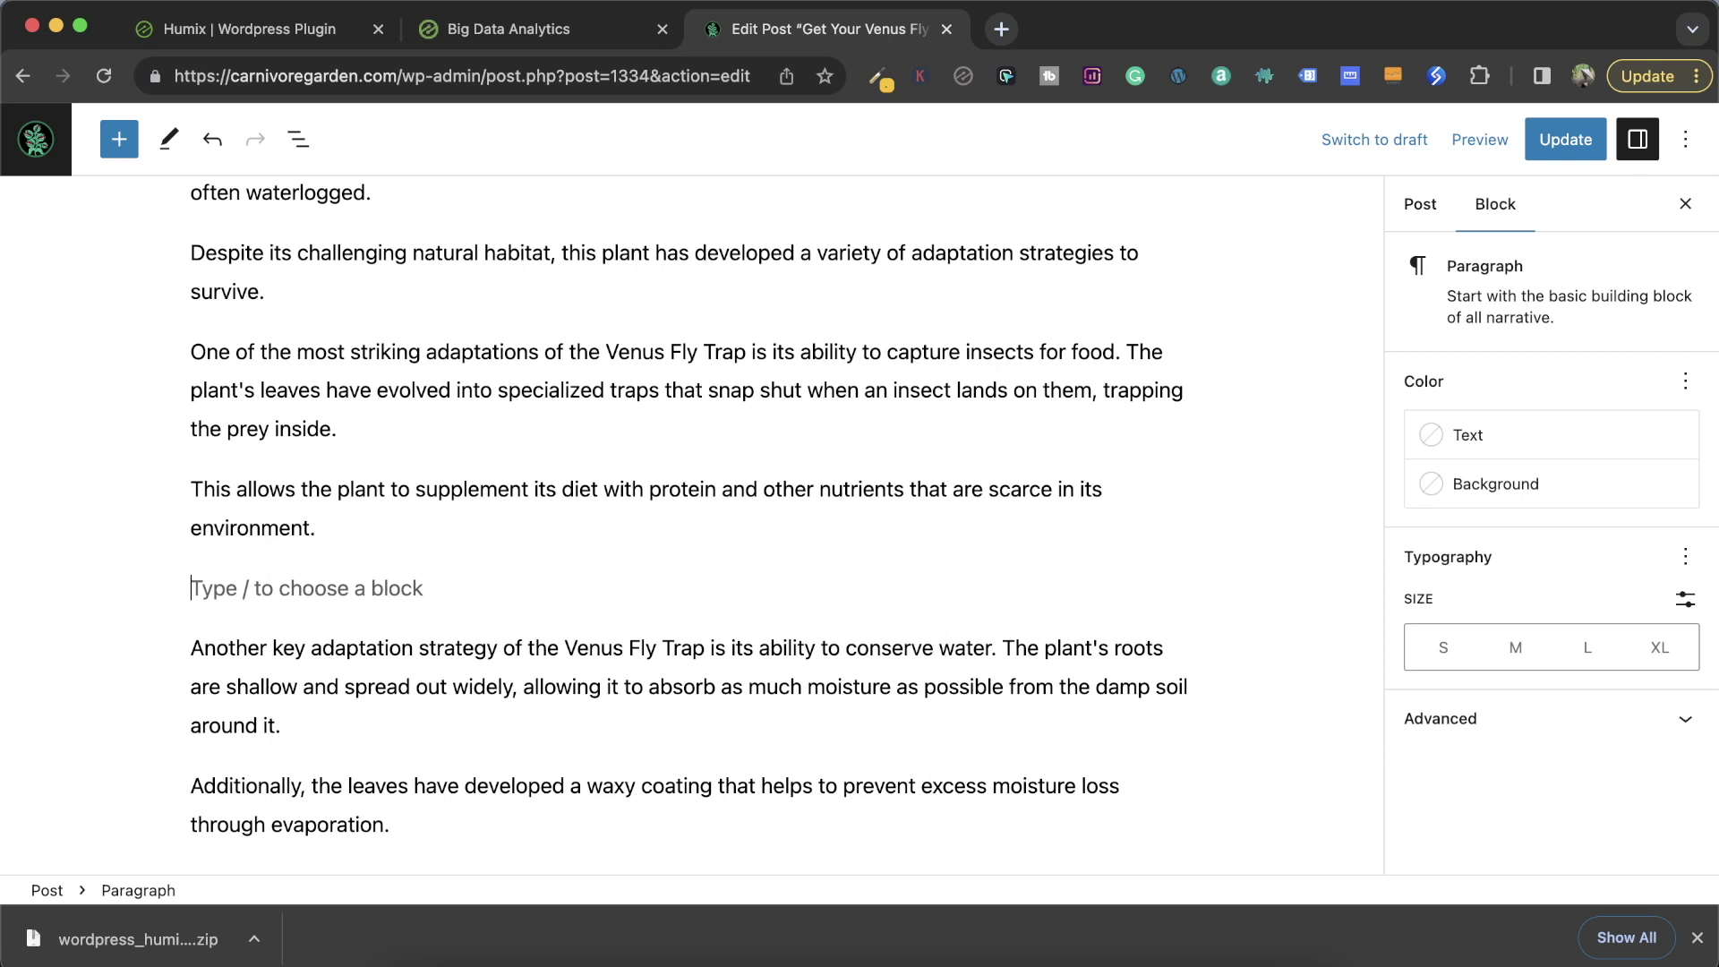
pyautogui.write('/hum')
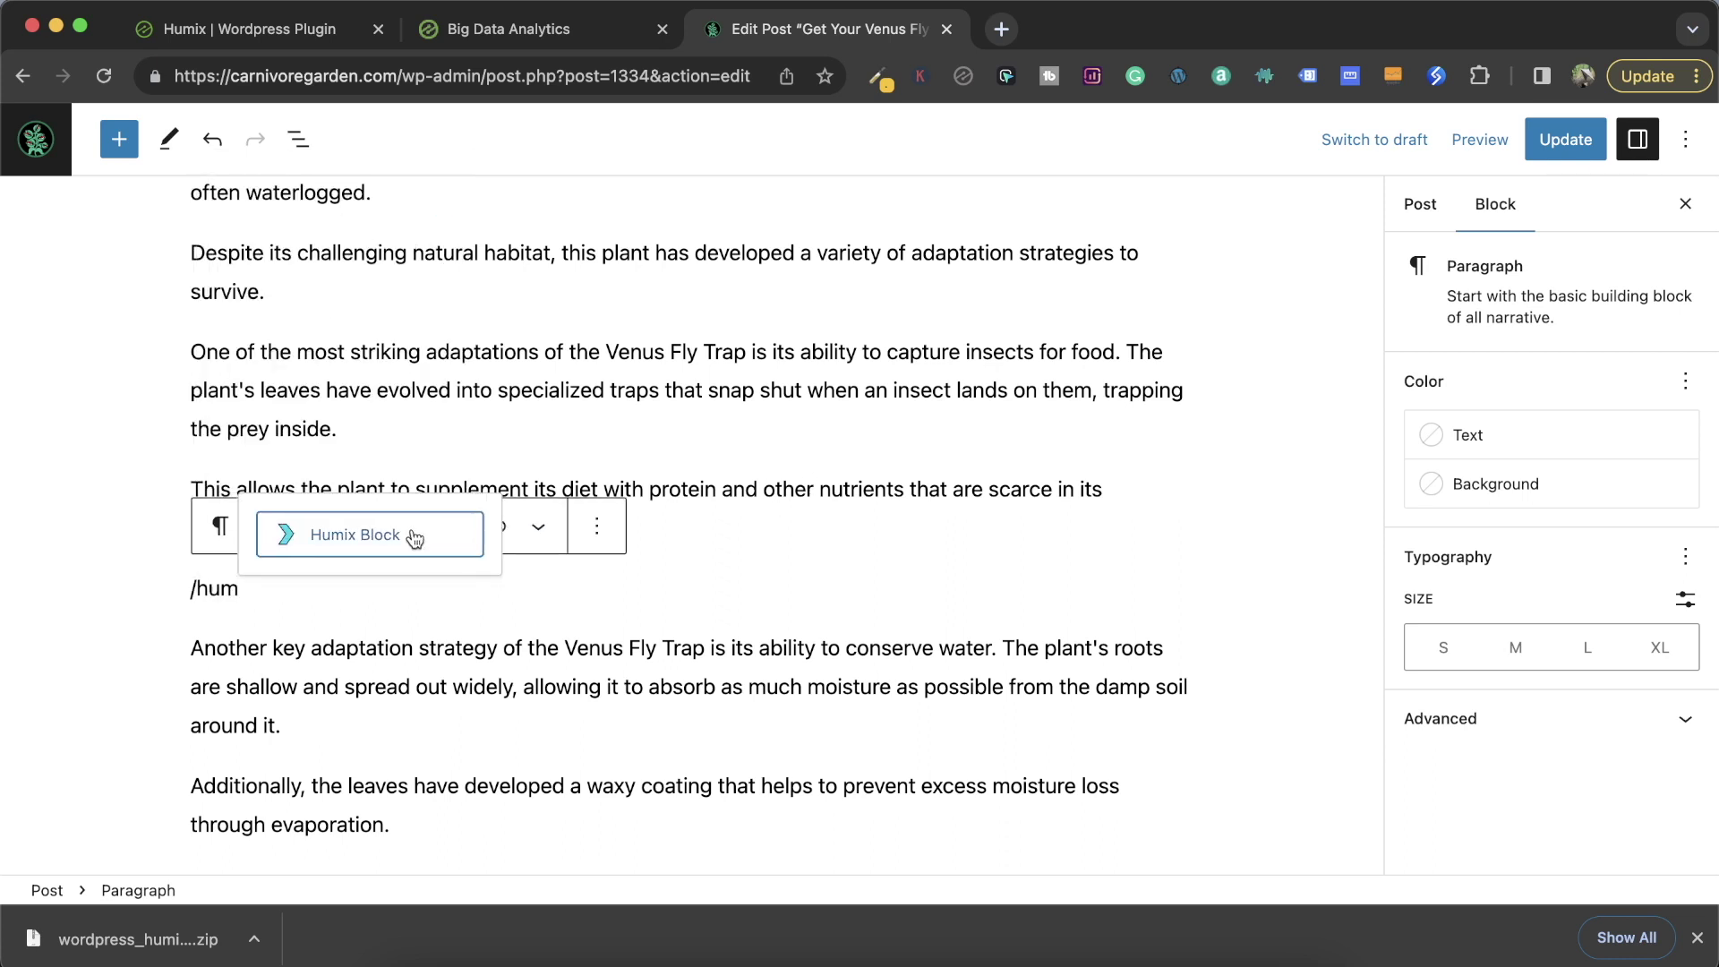
pyautogui.click(414, 538)
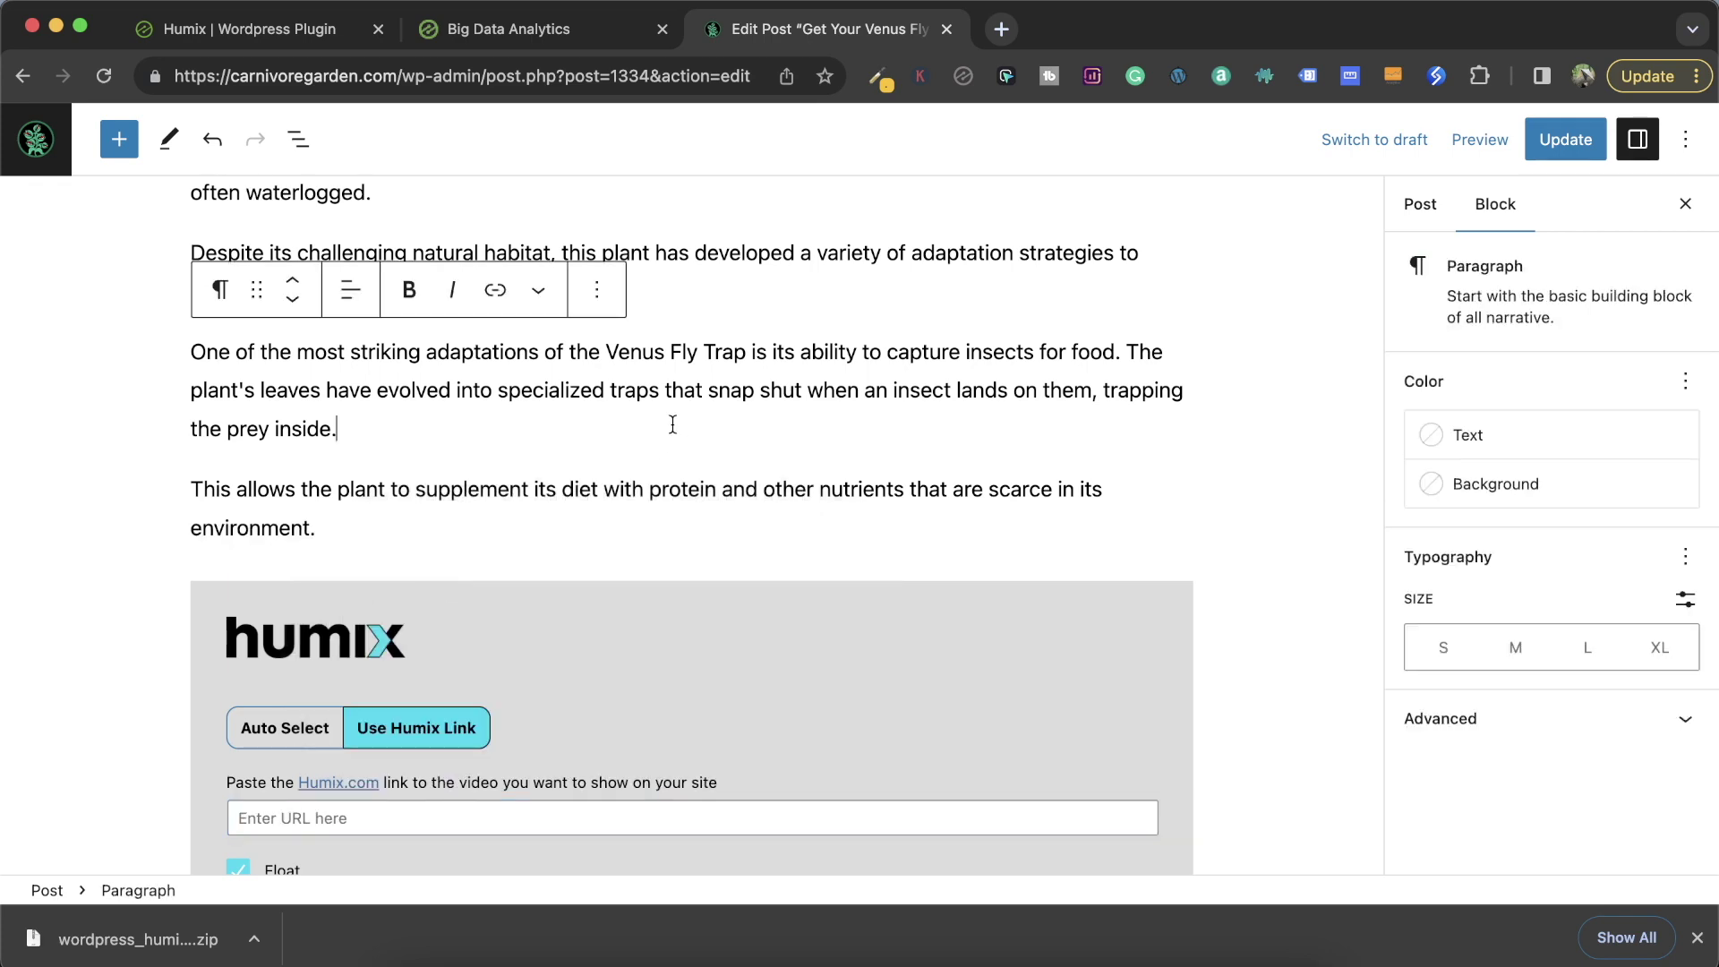
pyautogui.scroll(-3, 586, 636)
pyautogui.scroll(-2, 586, 636)
pyautogui.click(284, 480)
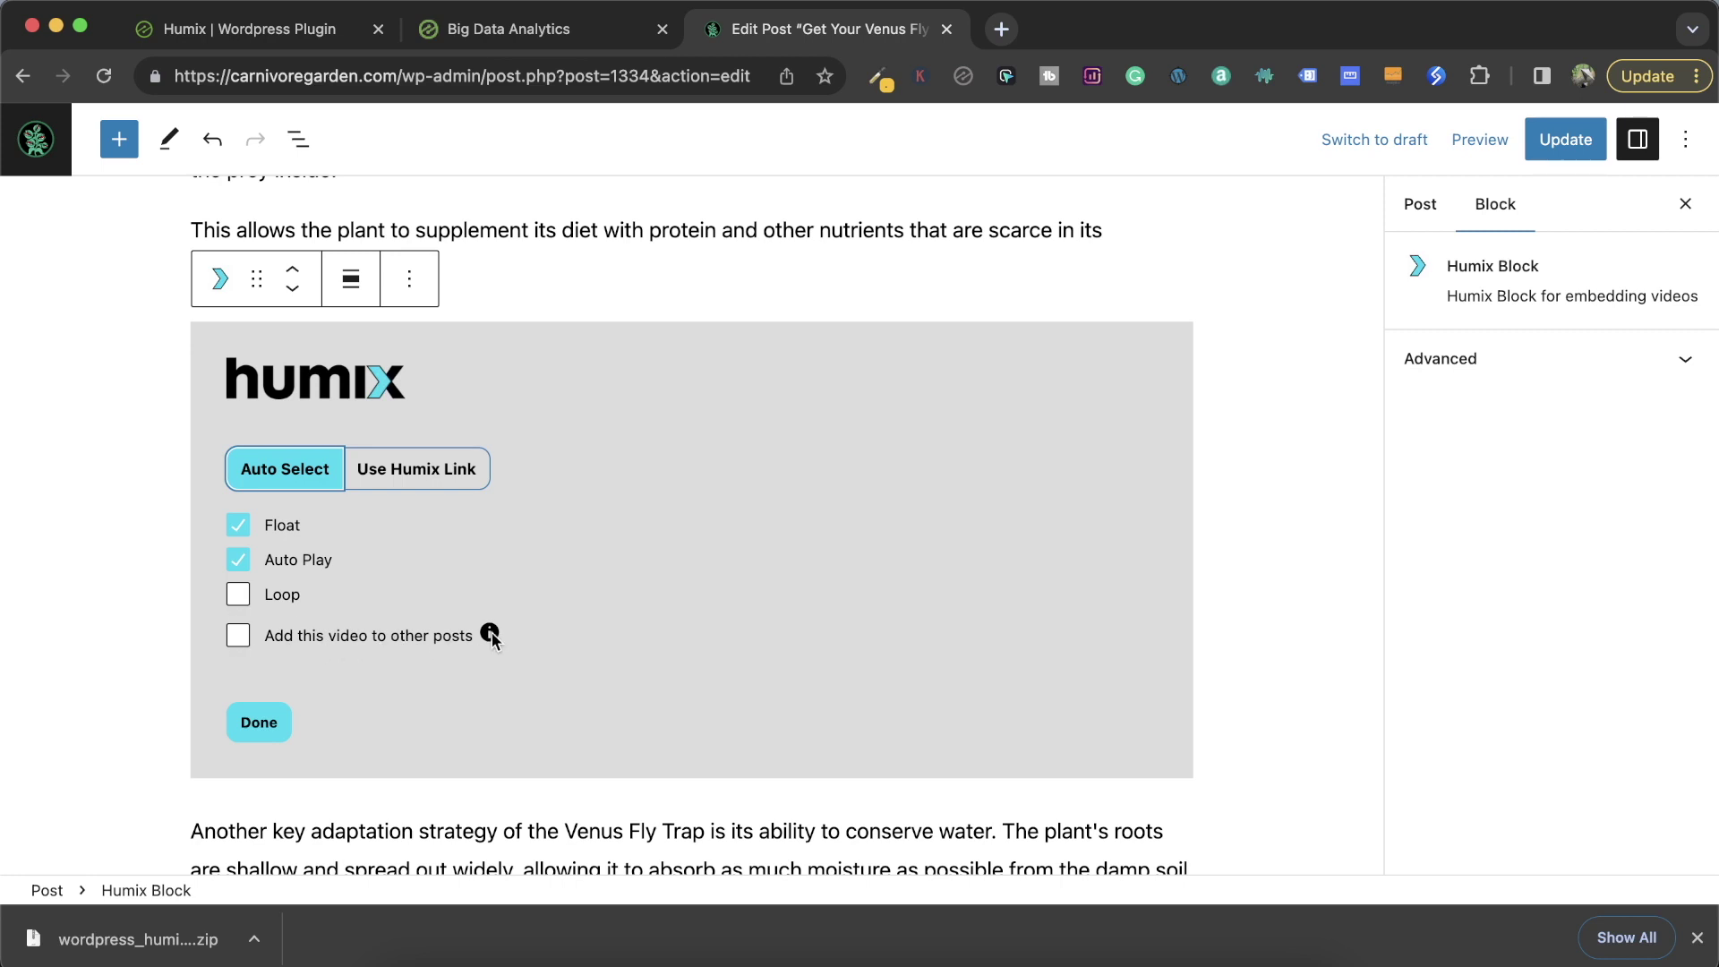
pyautogui.click(374, 469)
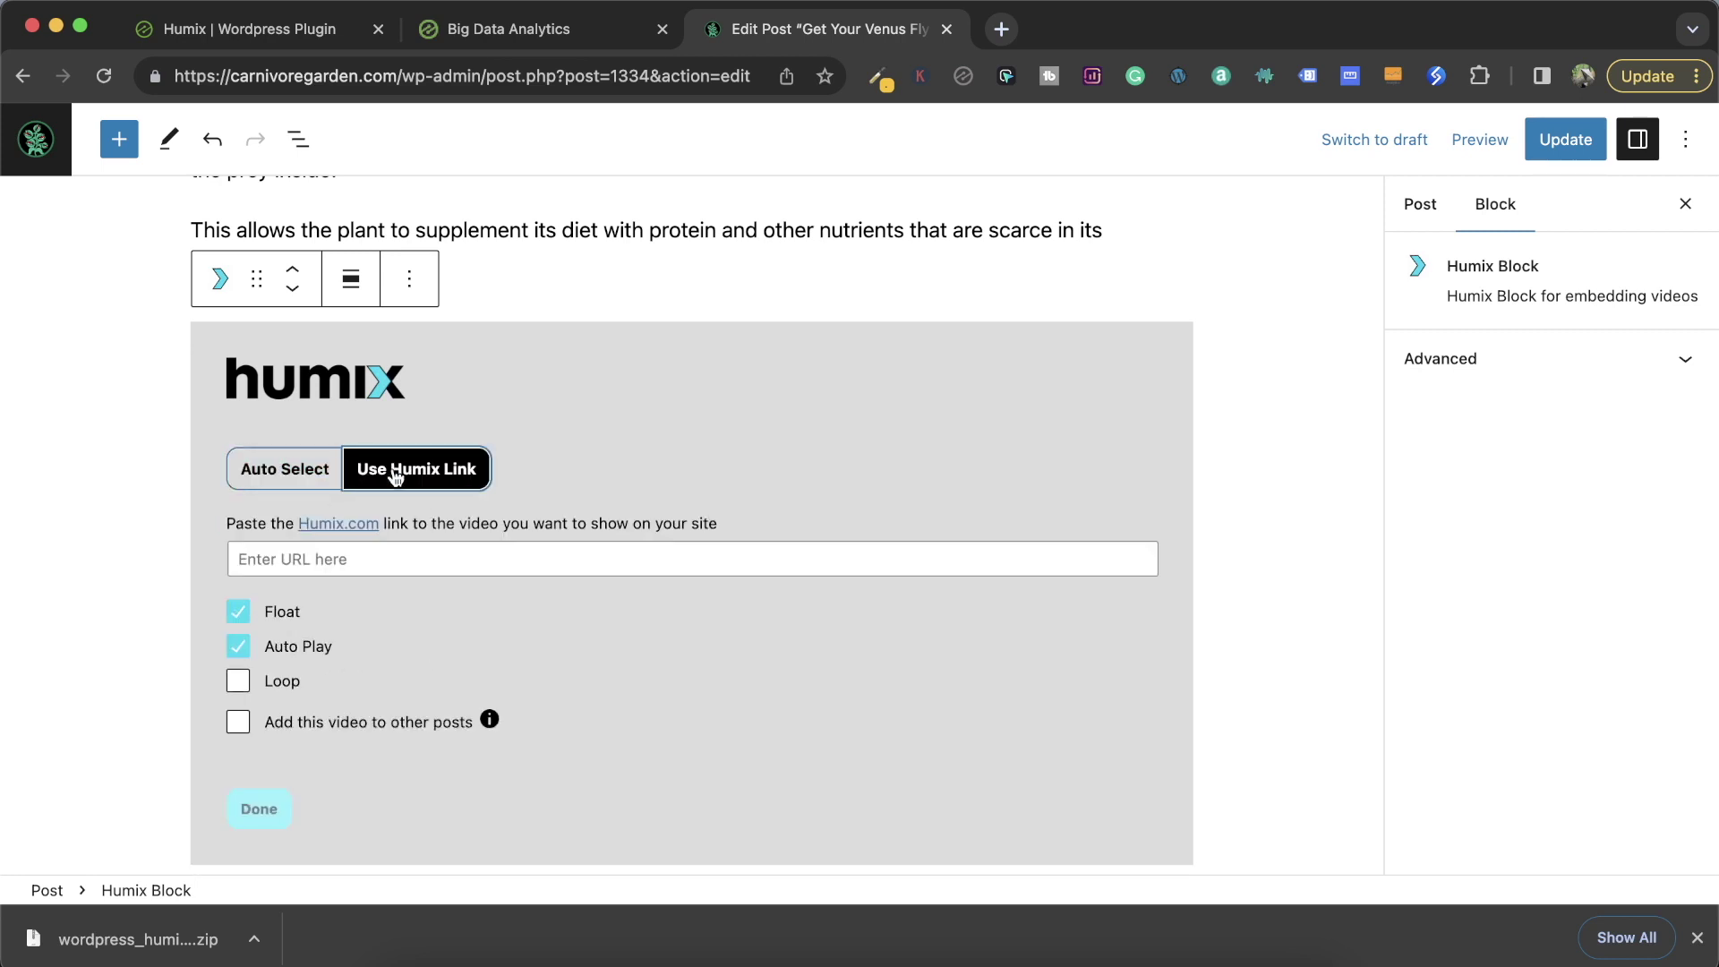
pyautogui.click(377, 561)
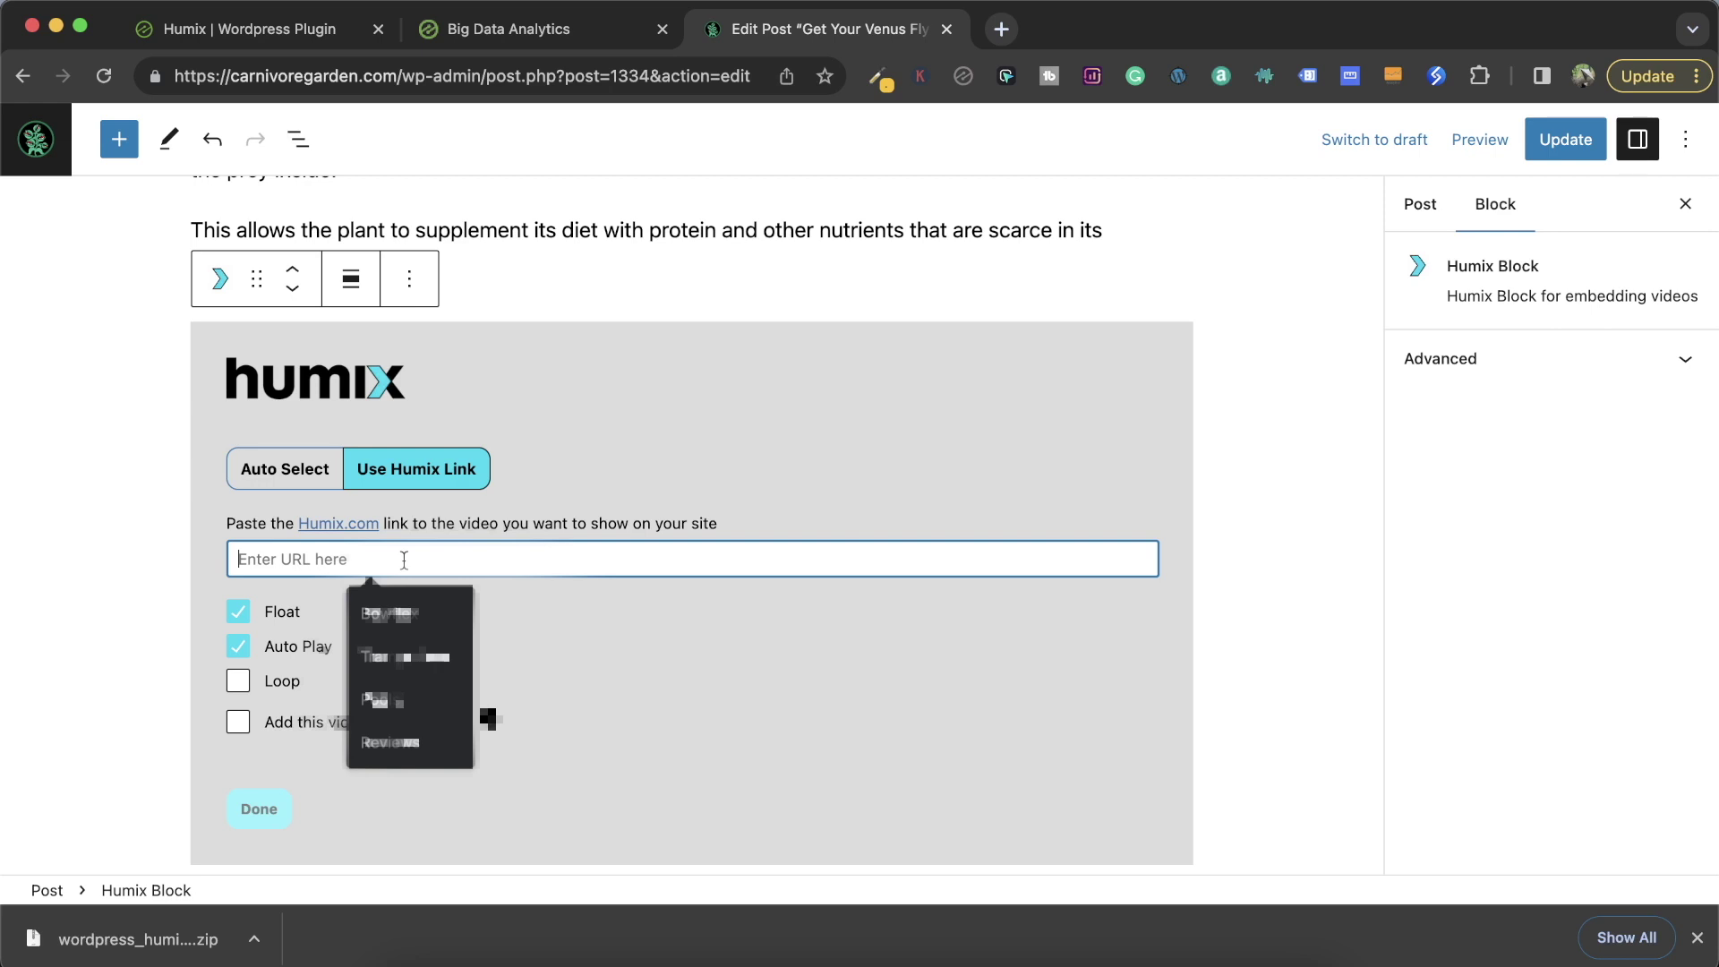
# Open the Doc Translator Guide video on Humix.com and copy its URL.
pyautogui.click(346, 528)
pyautogui.click(1078, 36)
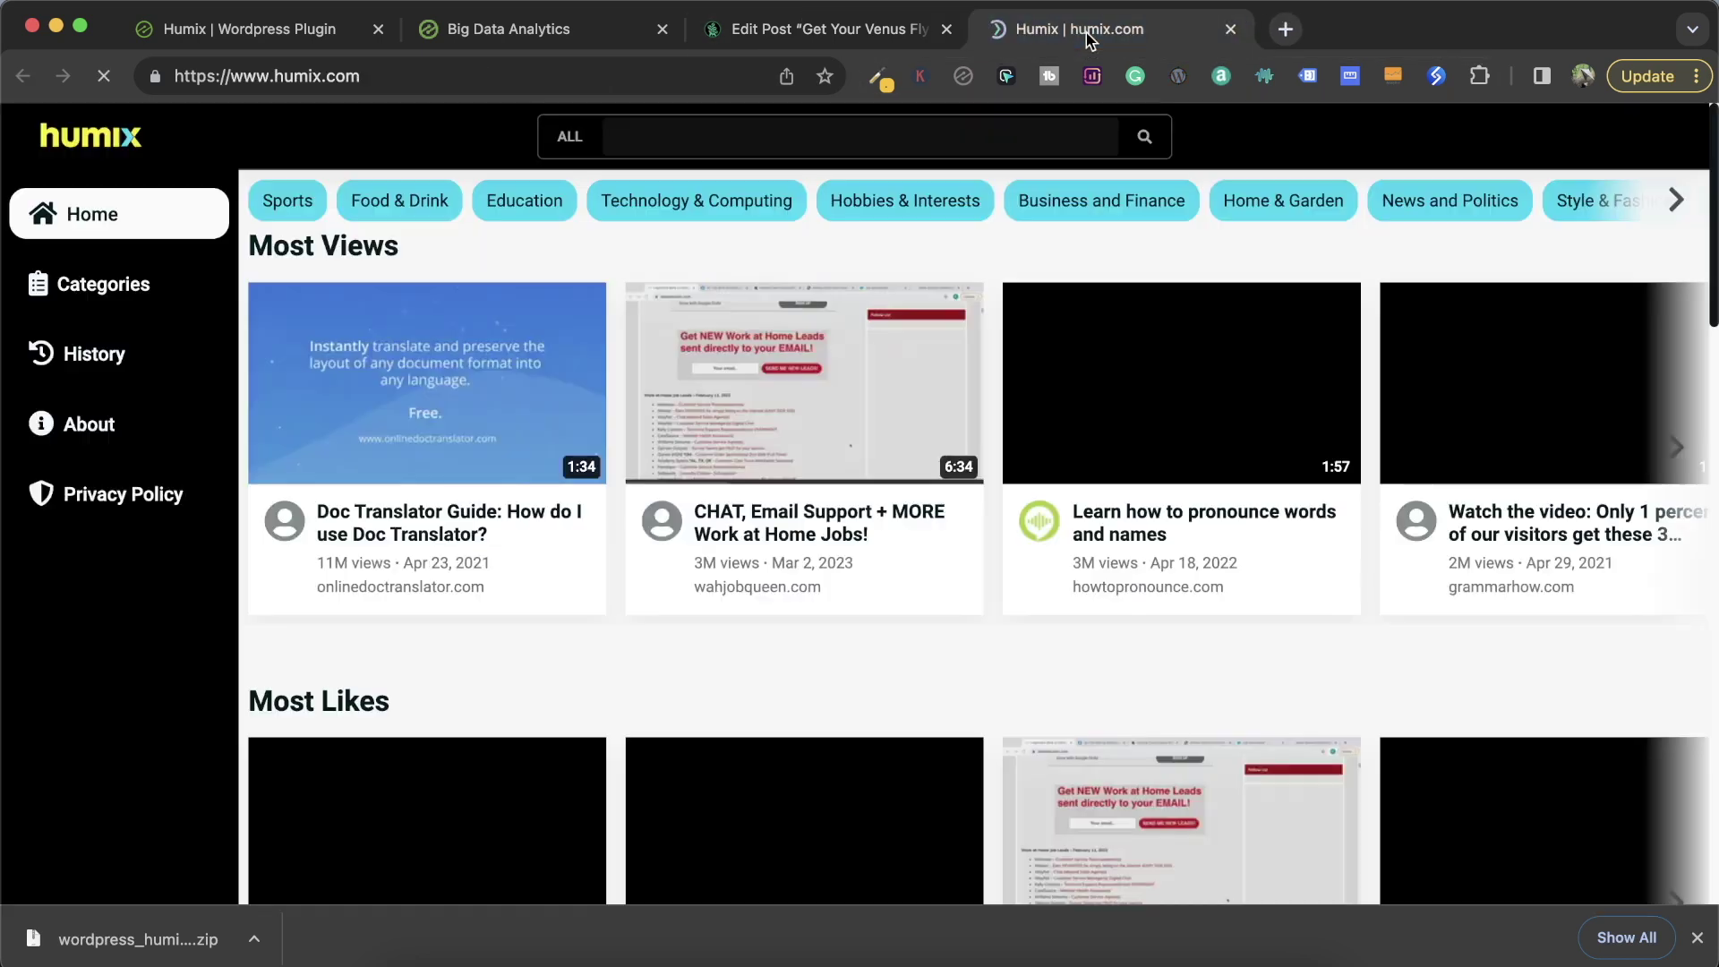
pyautogui.click(432, 541)
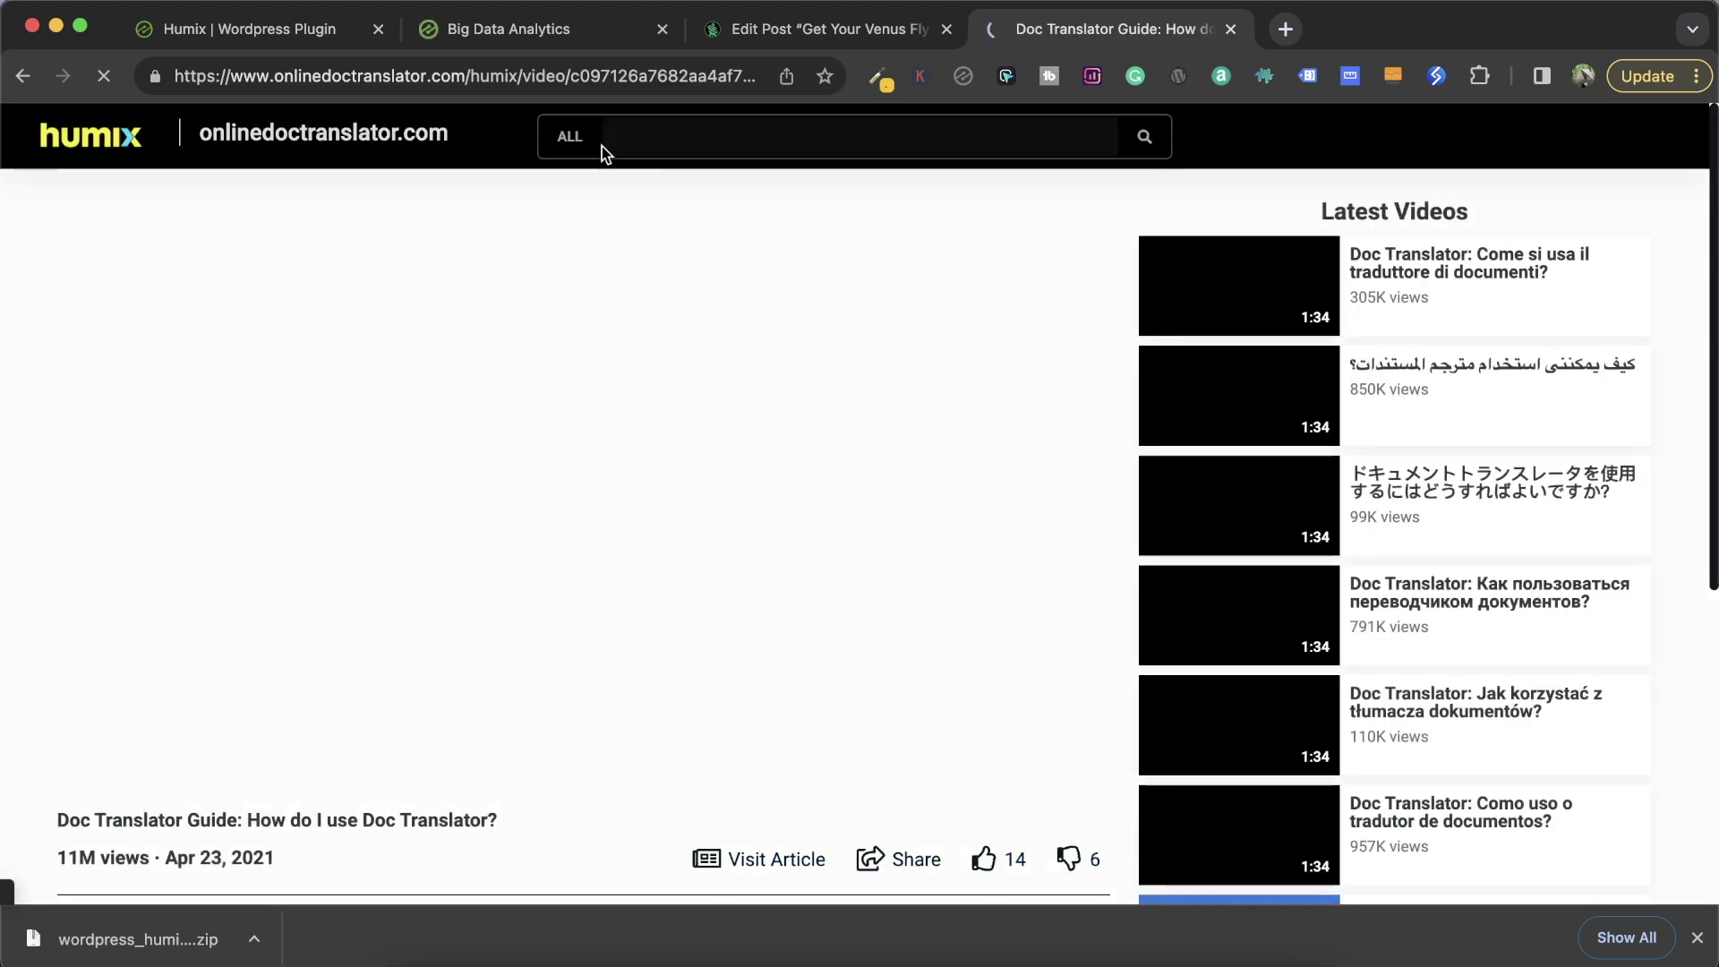
pyautogui.click(627, 76)
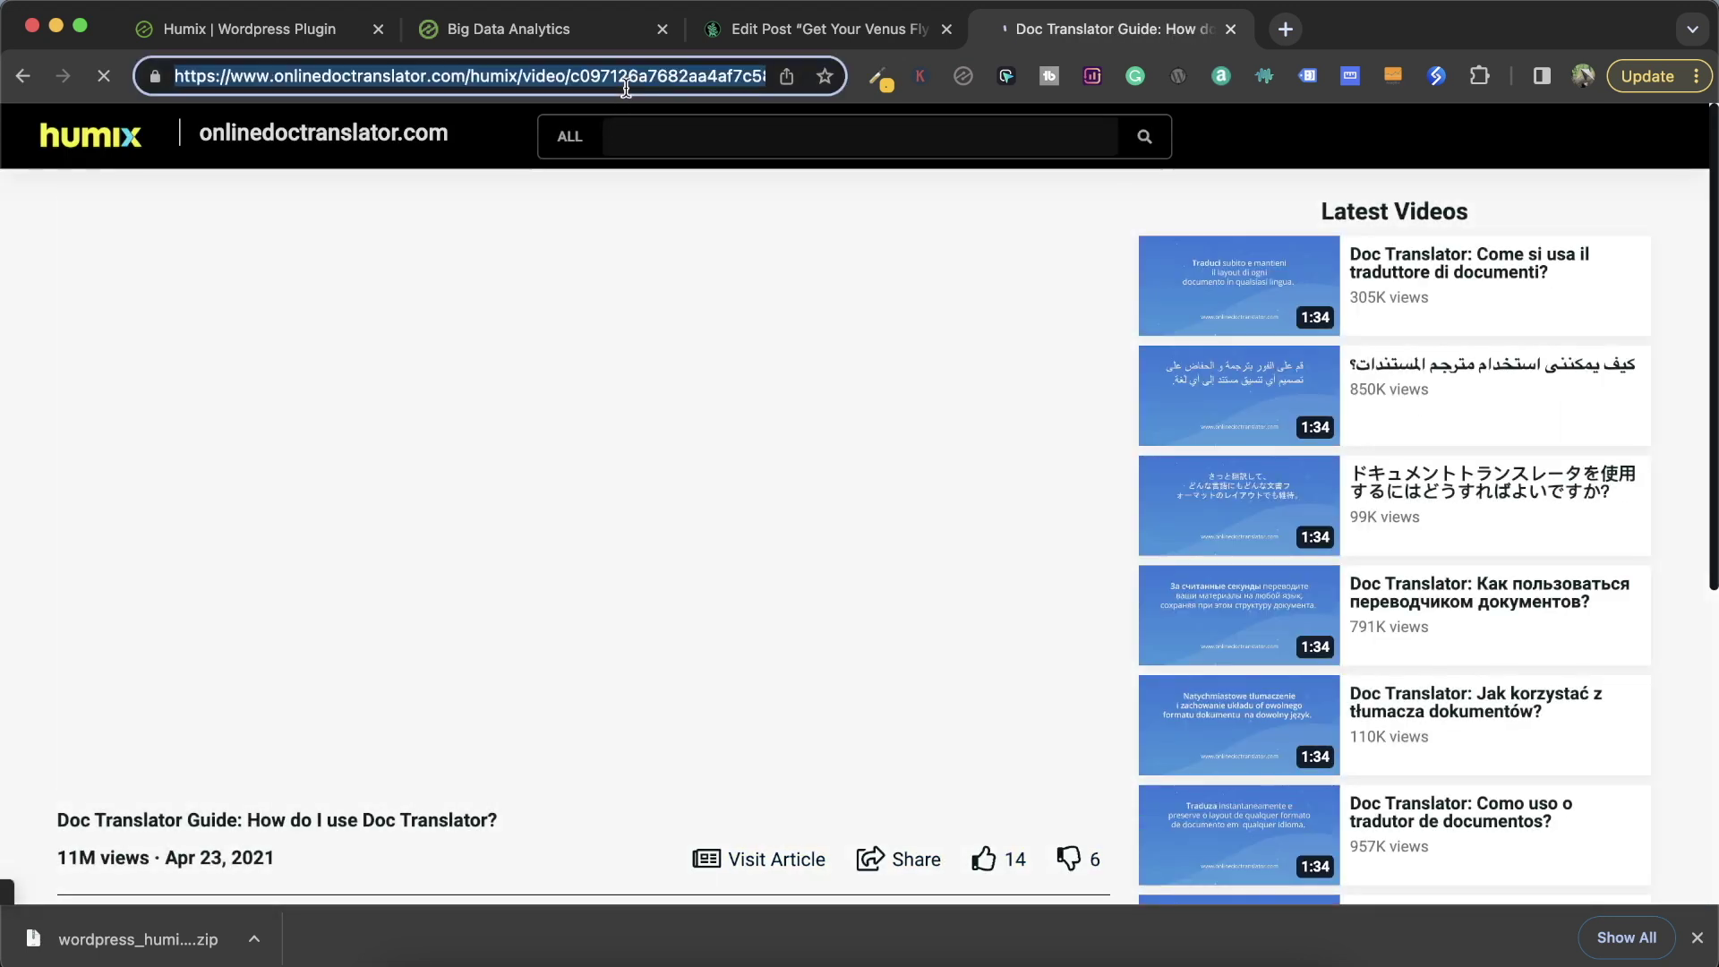
pyautogui.click(840, 26)
# Paste the Doc Translator Guide video link into the Humix block and confirm it.
pyautogui.click(589, 559)
pyautogui.write('https://www.onlinedoctranslator.com/humix/video/c097126a76822a4af7c580fd9ed0a12f5a0d86bb')
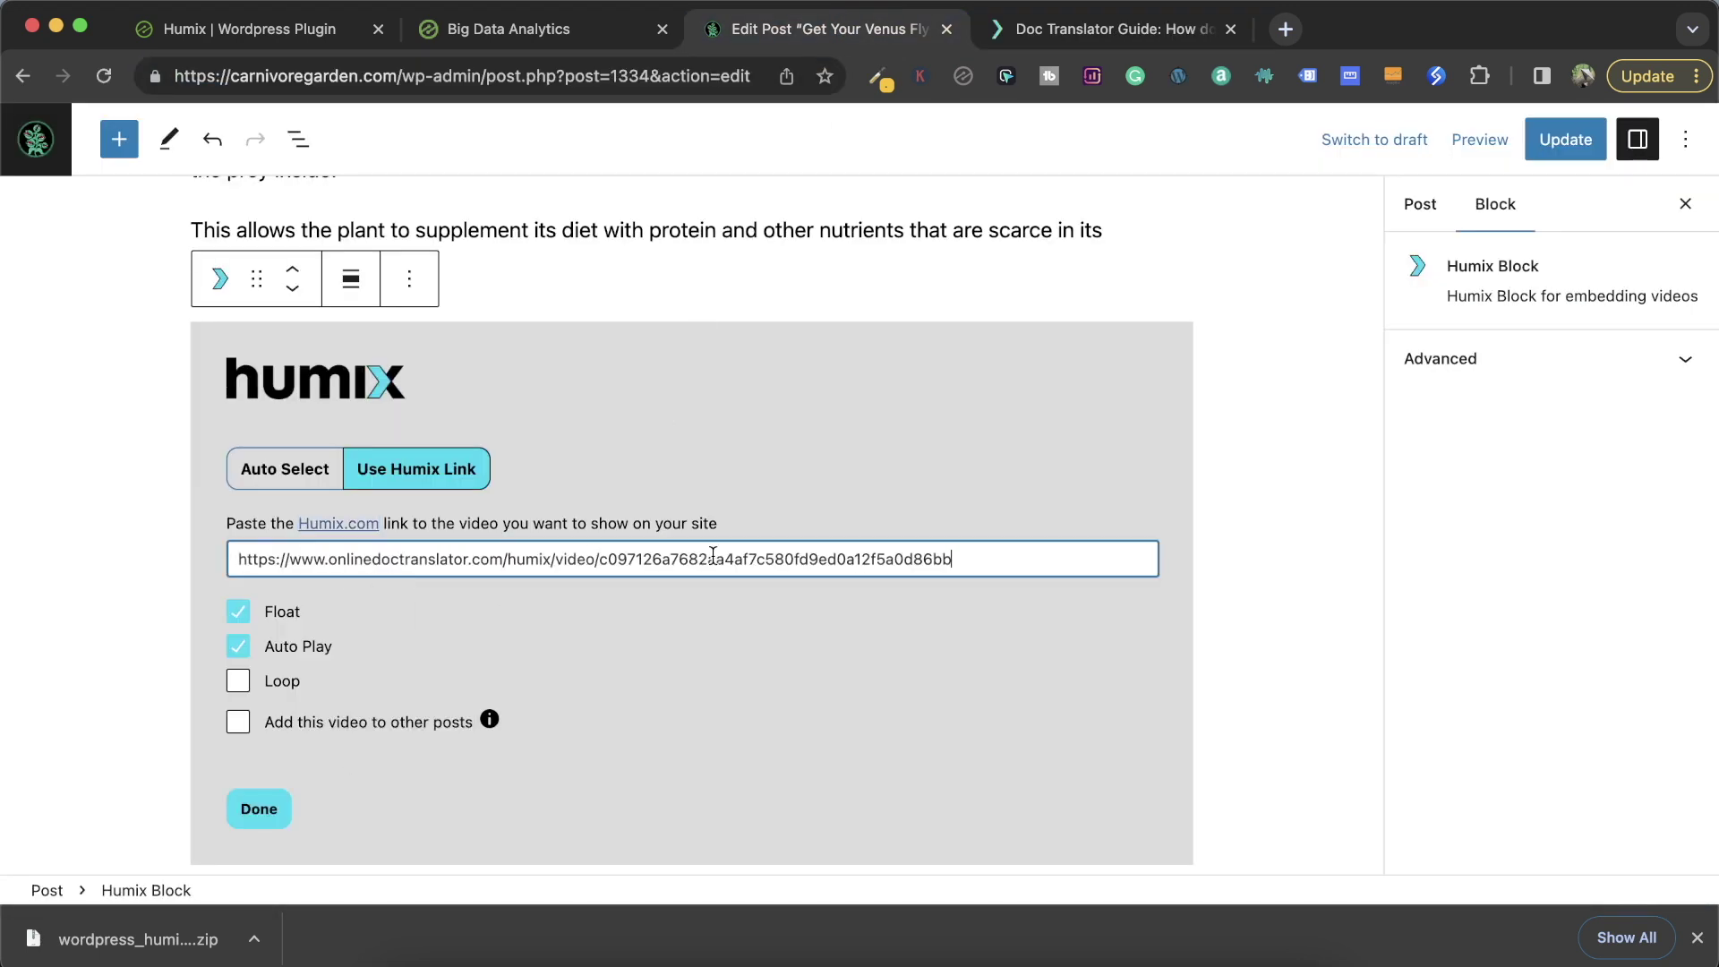
pyautogui.click(259, 806)
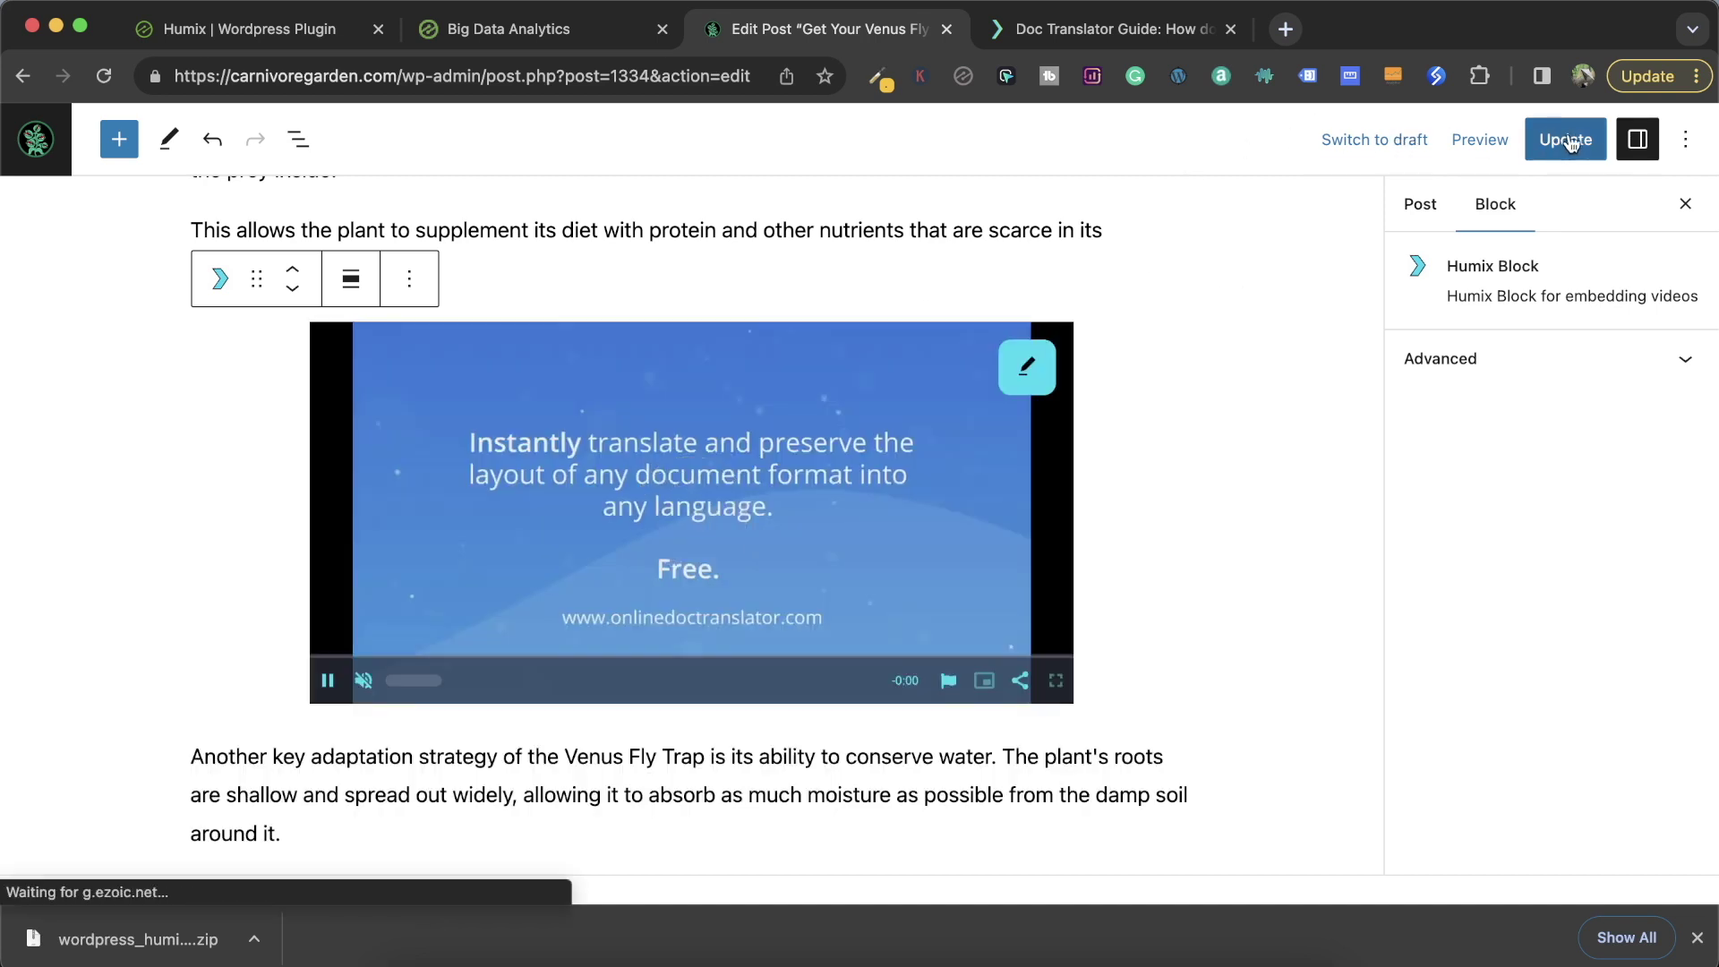
# Update the post and view the live article in the new tab.
pyautogui.click(1577, 143)
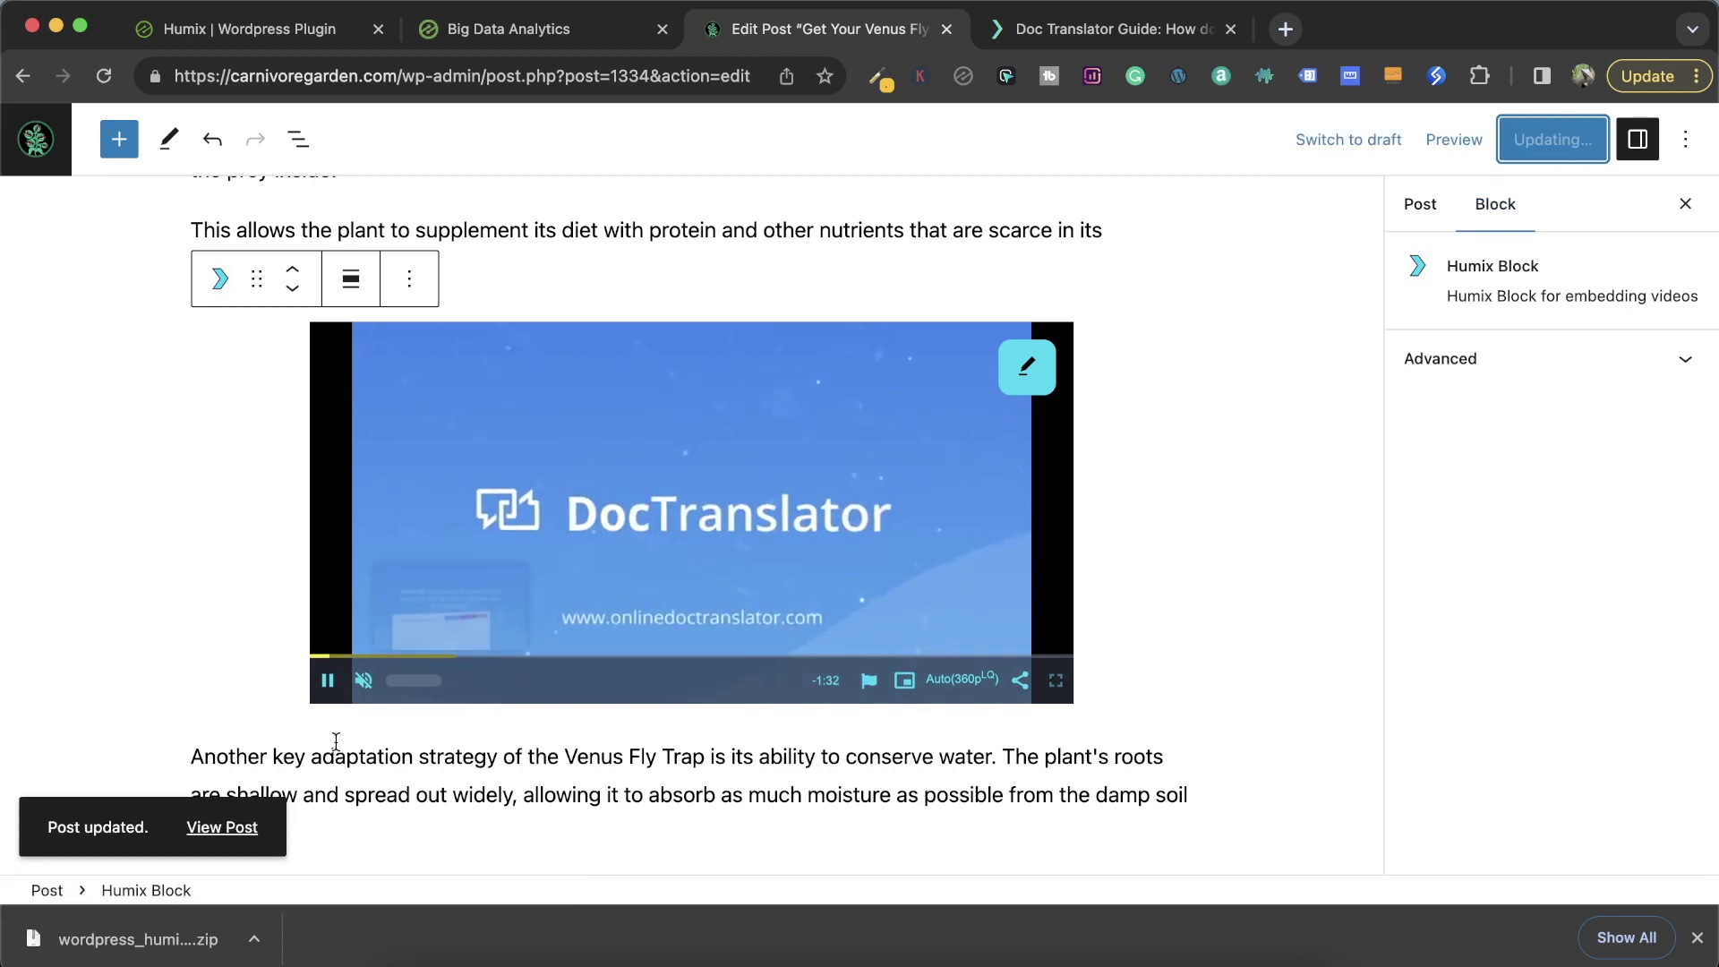
pyautogui.click(221, 826)
pyautogui.click(1339, 50)
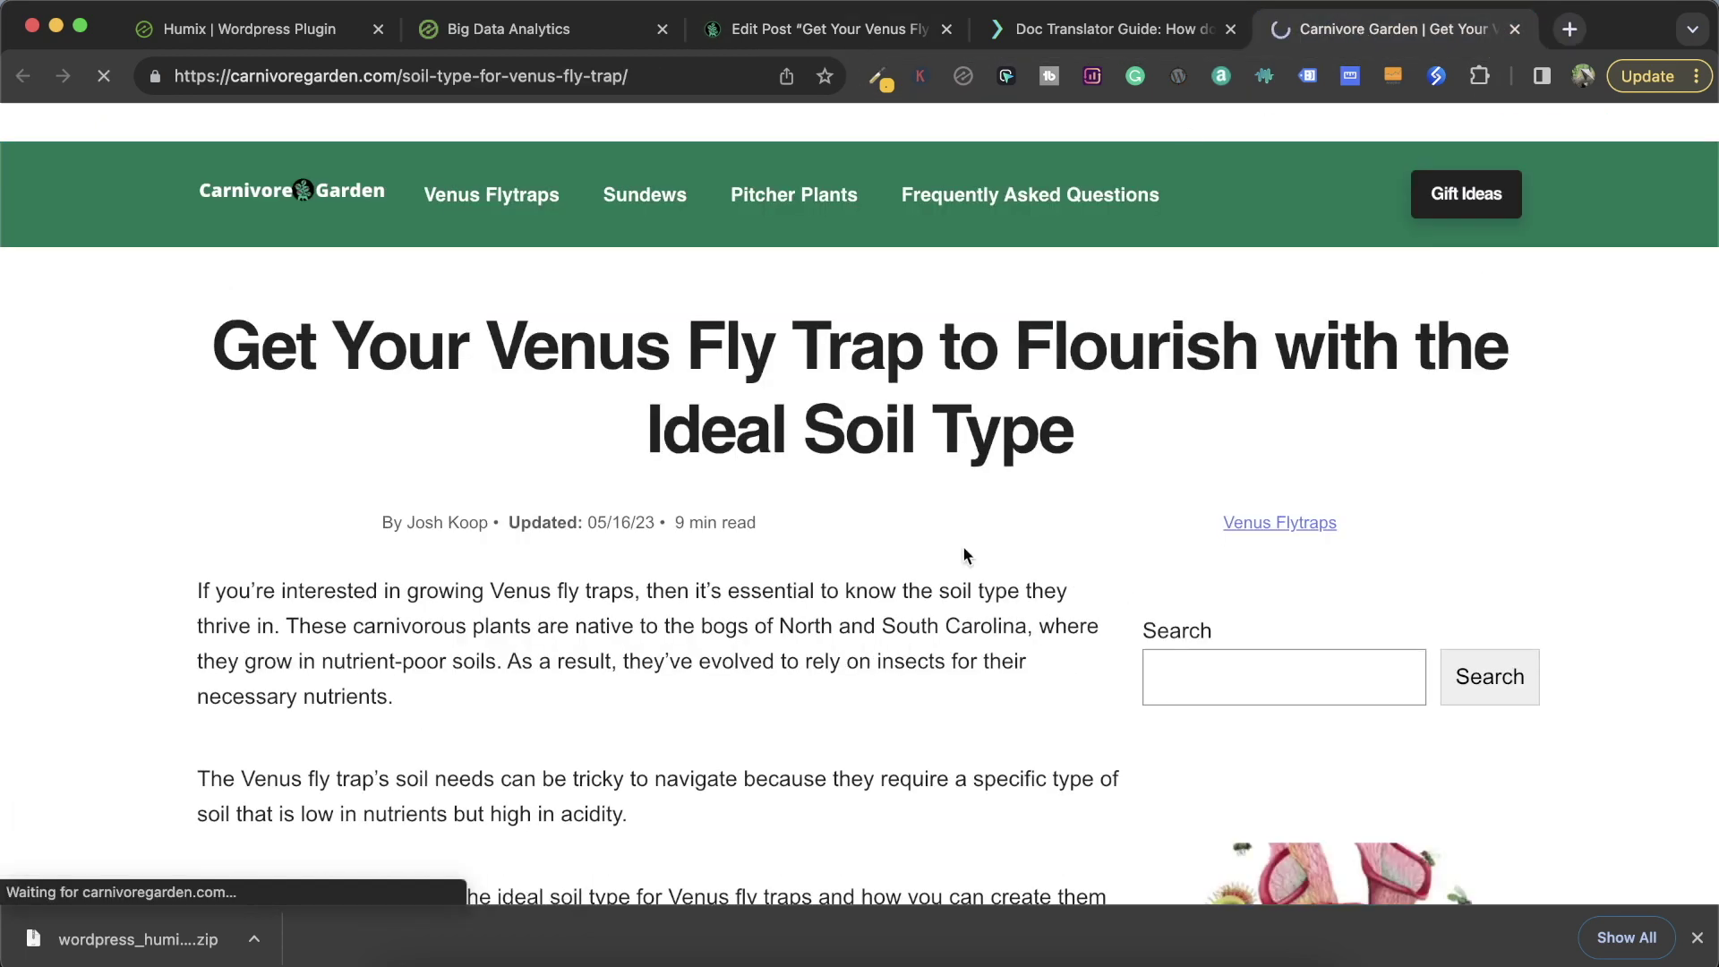
# Scroll the live article, then dock the floating player so the 17:55 Doc Translator video plays inline.
pyautogui.scroll(-5, 963, 550)
pyautogui.scroll(-10, 964, 547)
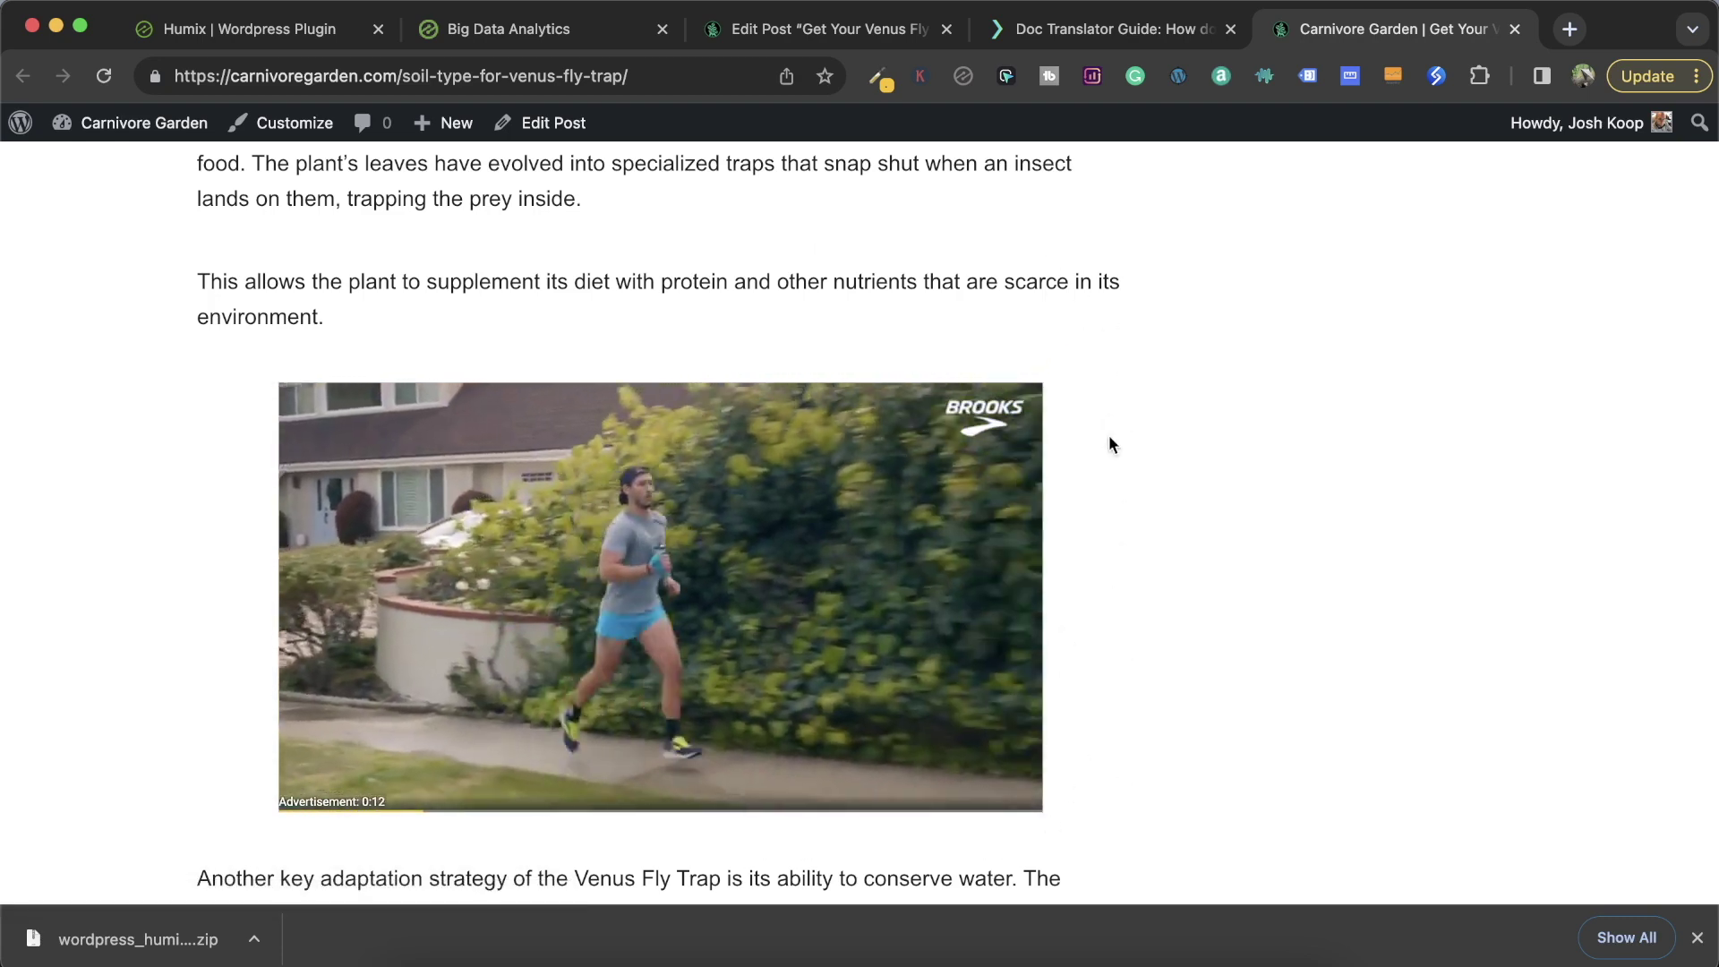
pyautogui.scroll(-3, 1109, 444)
pyautogui.scroll(-2, 1109, 438)
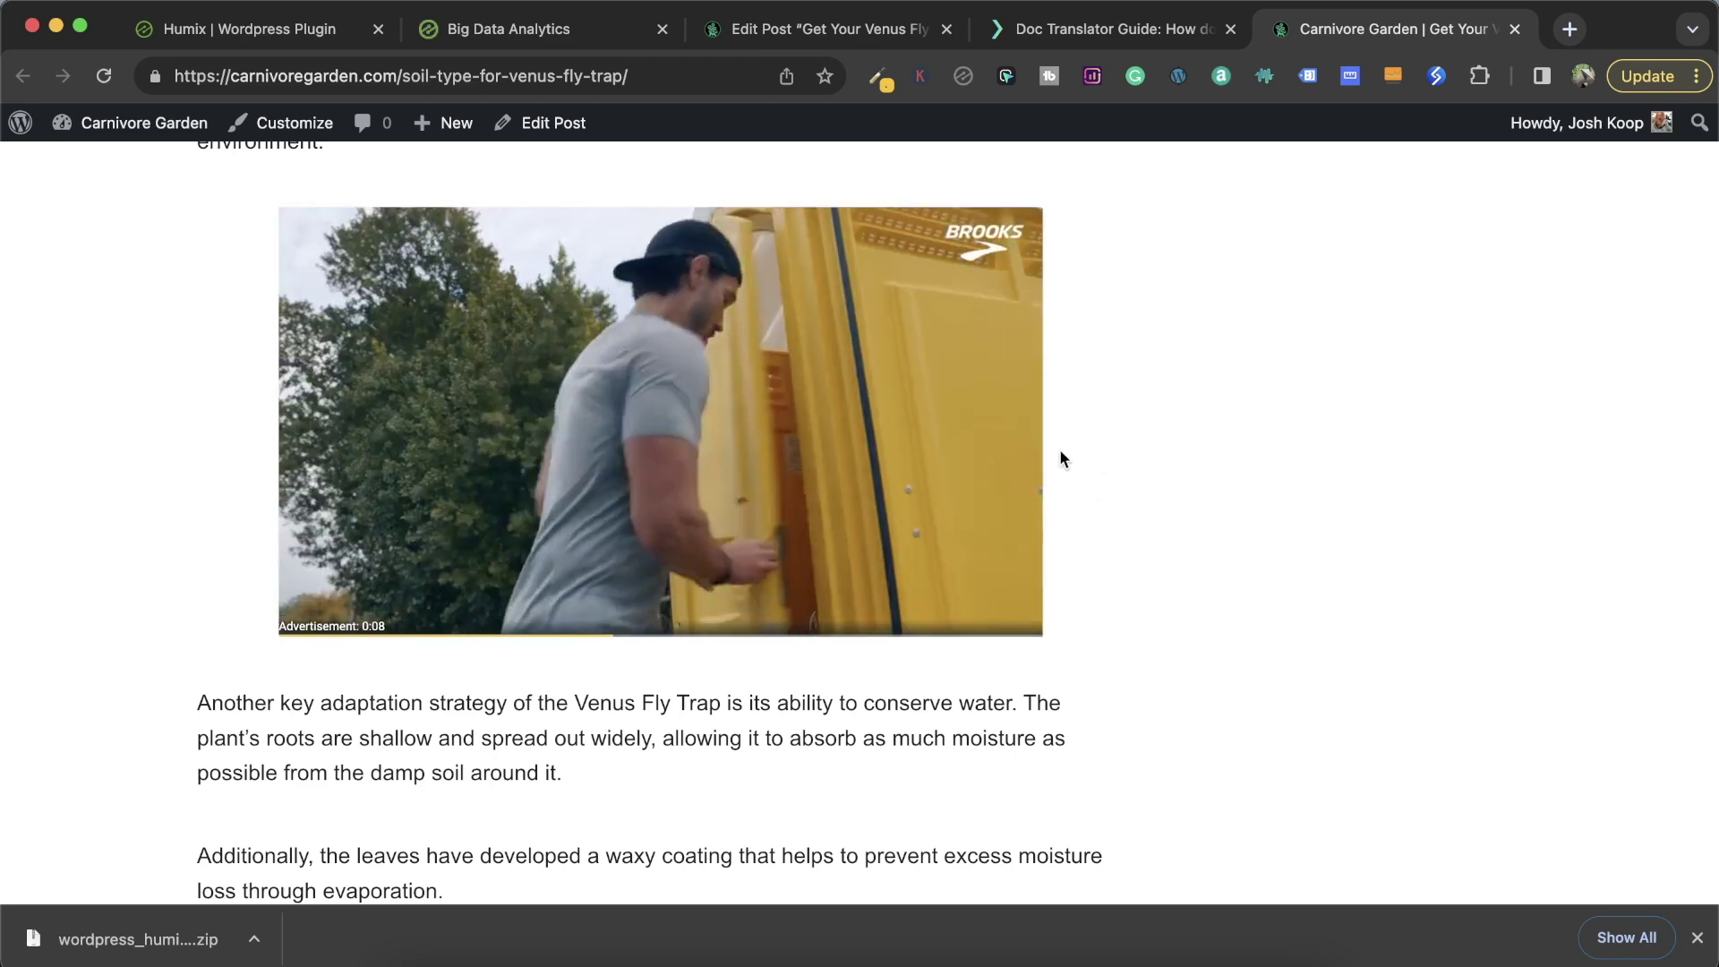
pyautogui.scroll(-6, 1061, 452)
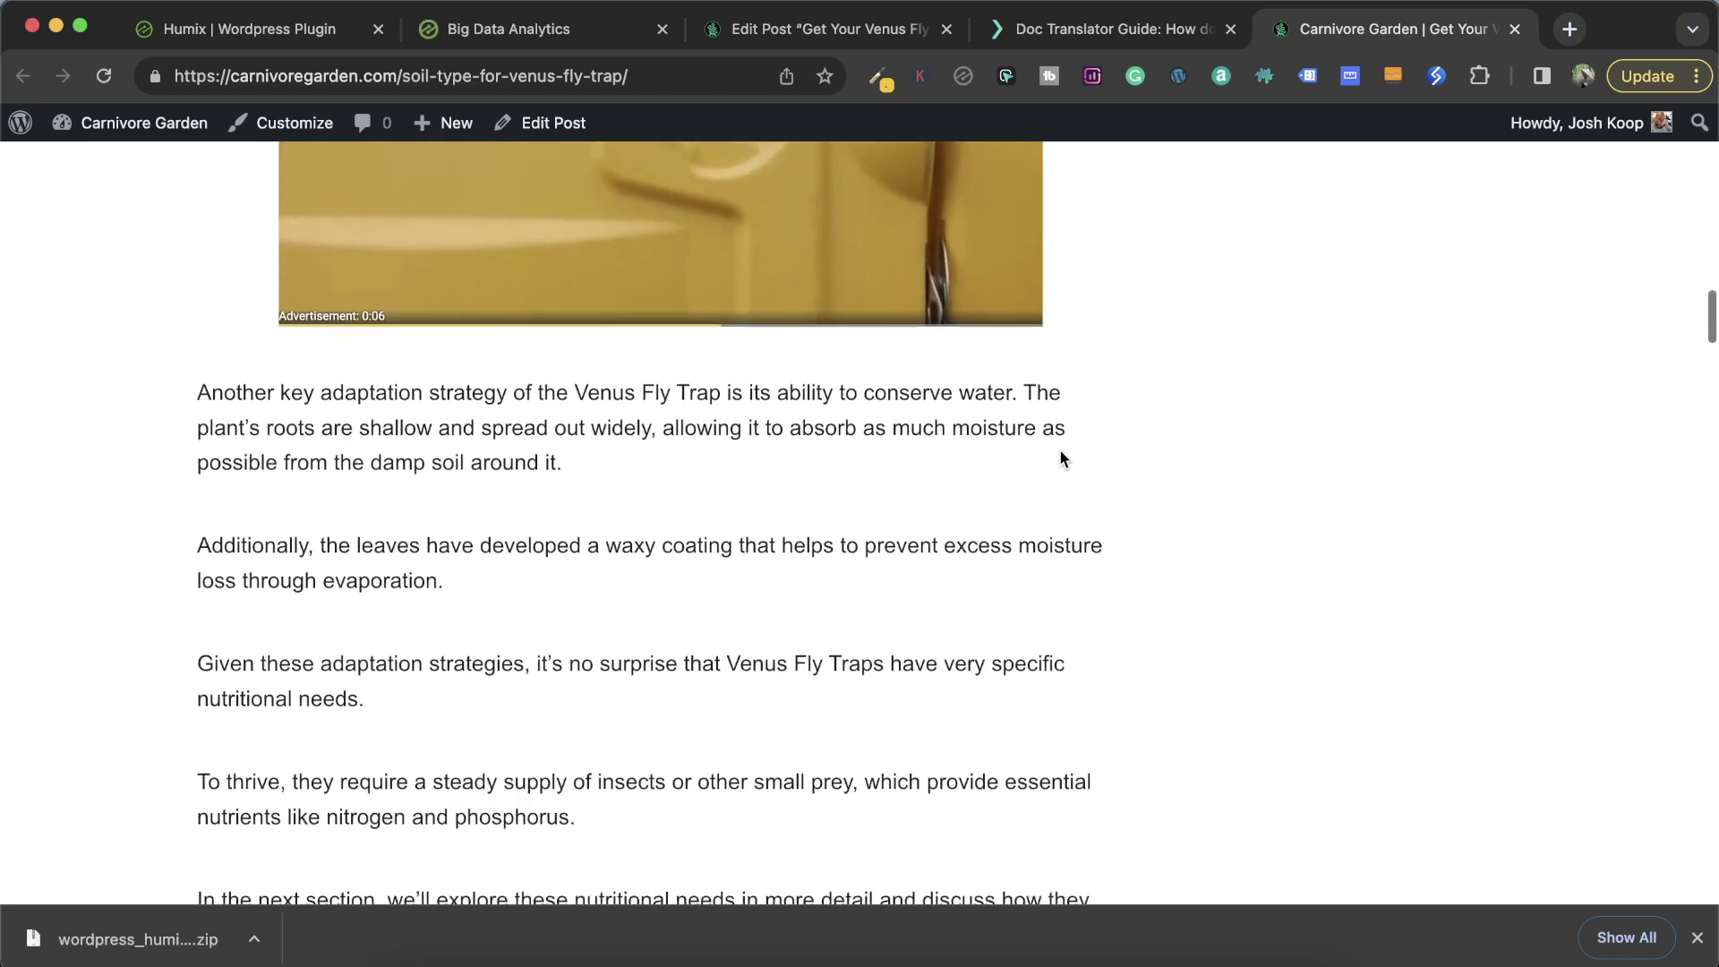
pyautogui.scroll(-4, 1060, 452)
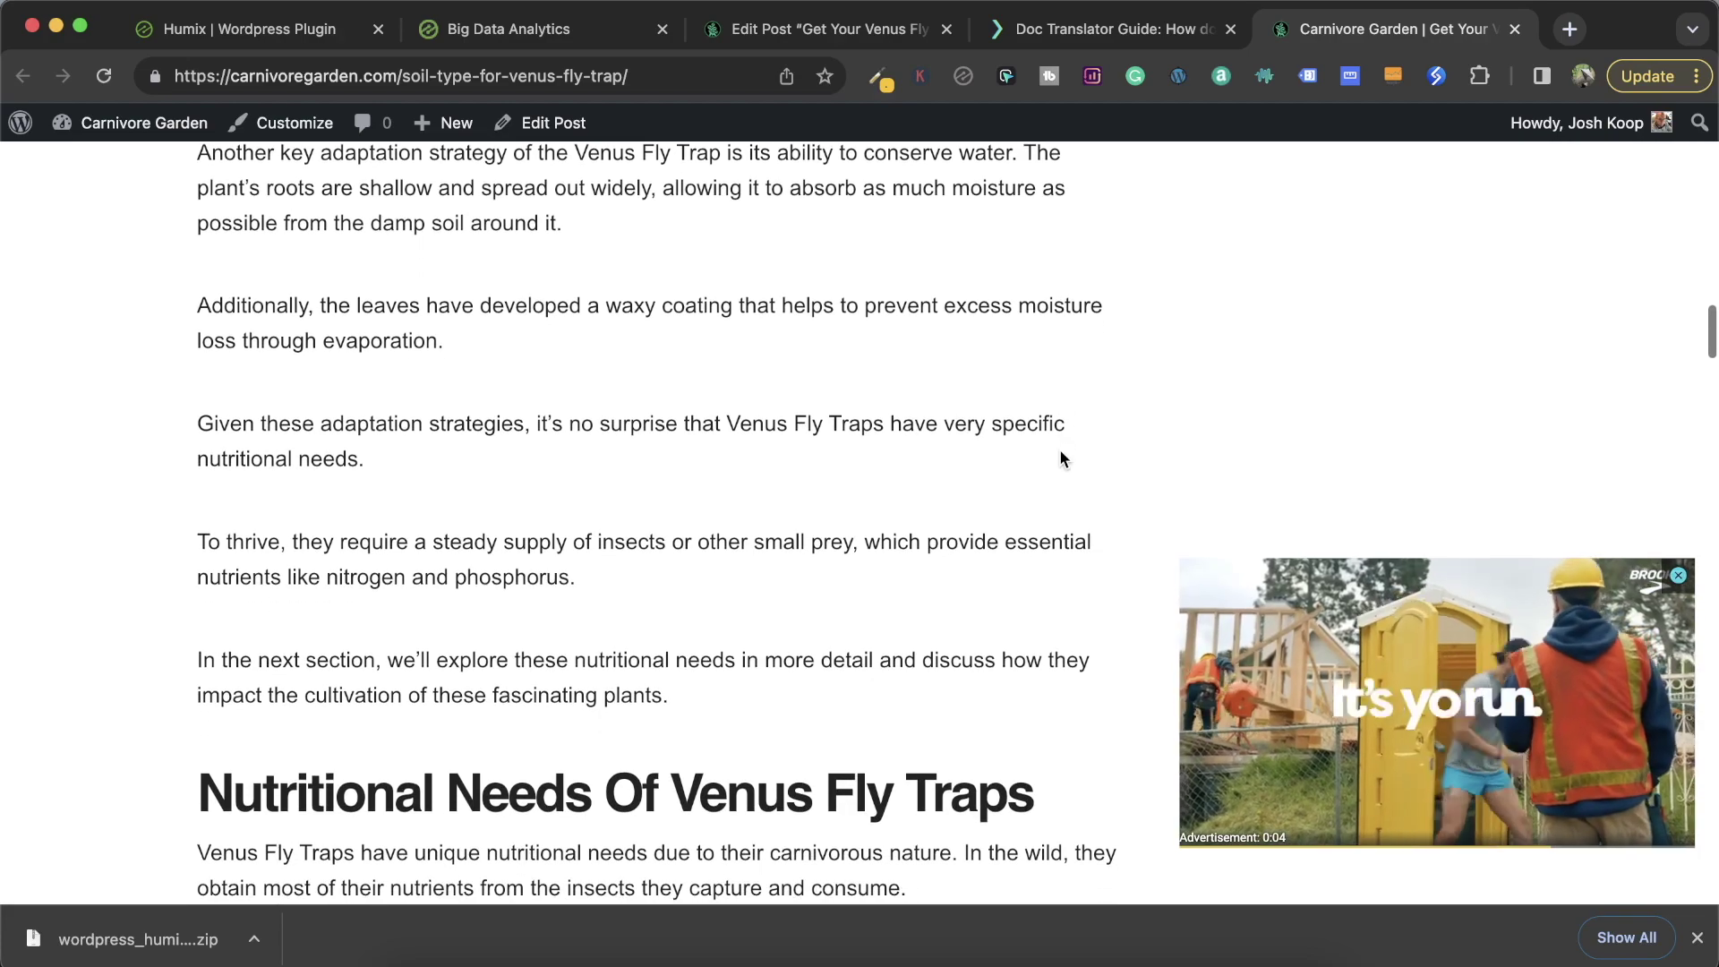
pyautogui.scroll(-2, 1060, 452)
pyautogui.scroll(-6, 1061, 452)
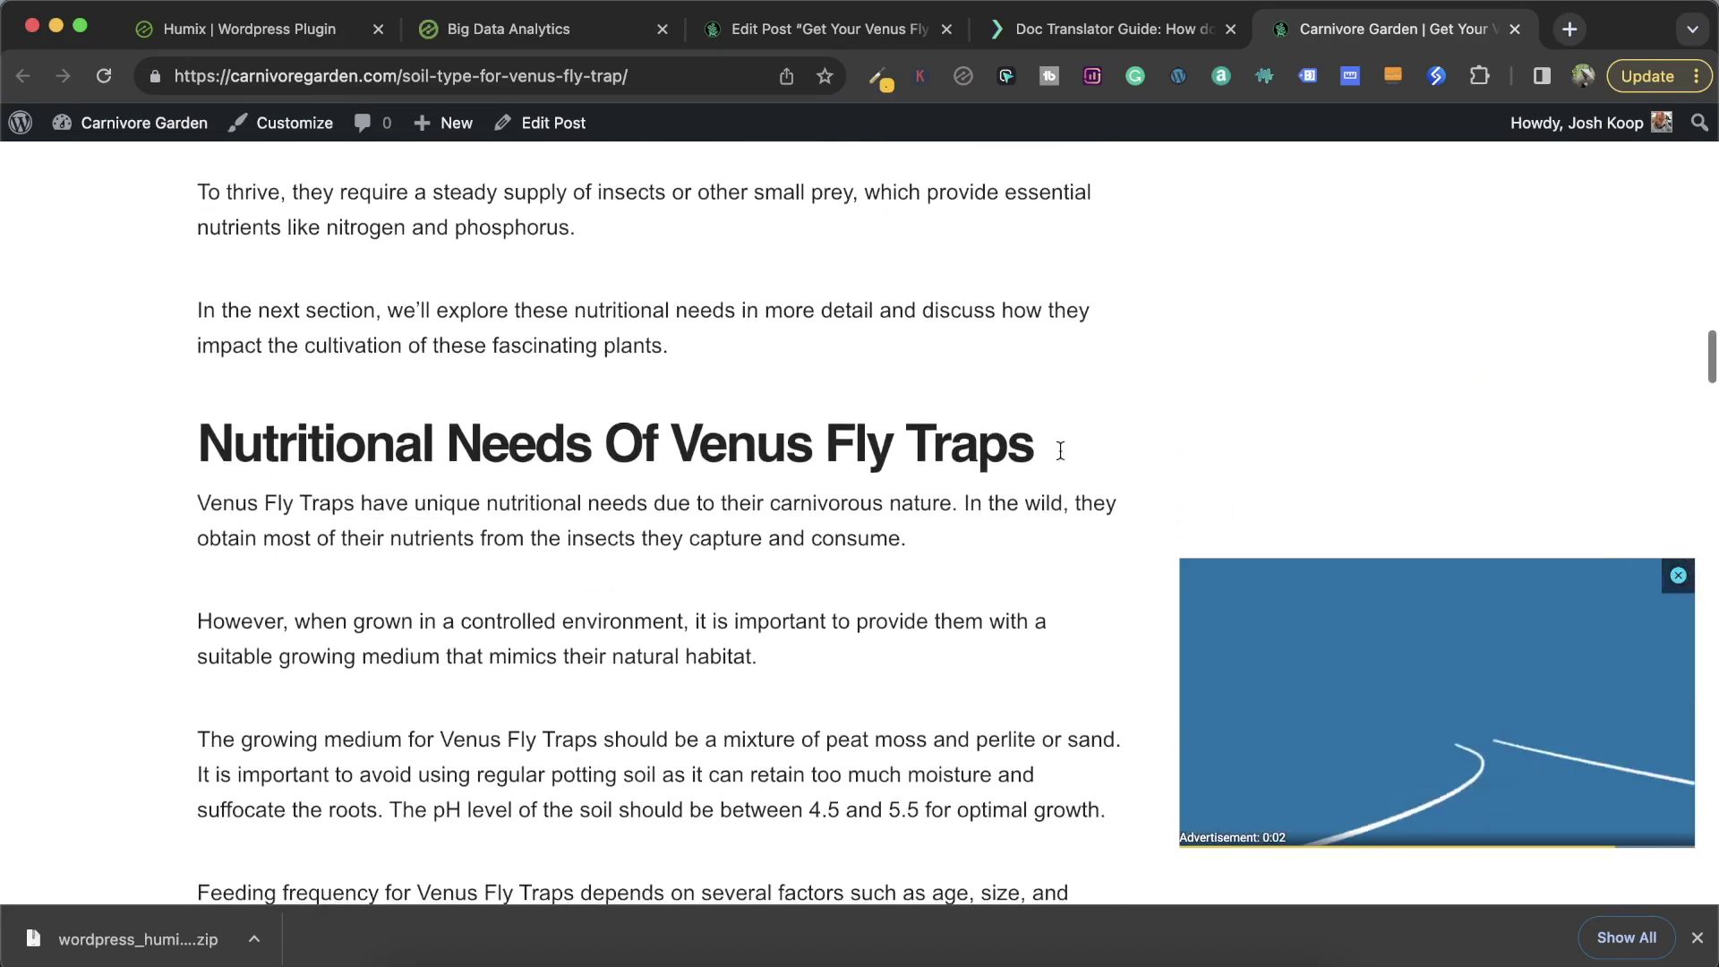
pyautogui.scroll(-4, 1061, 450)
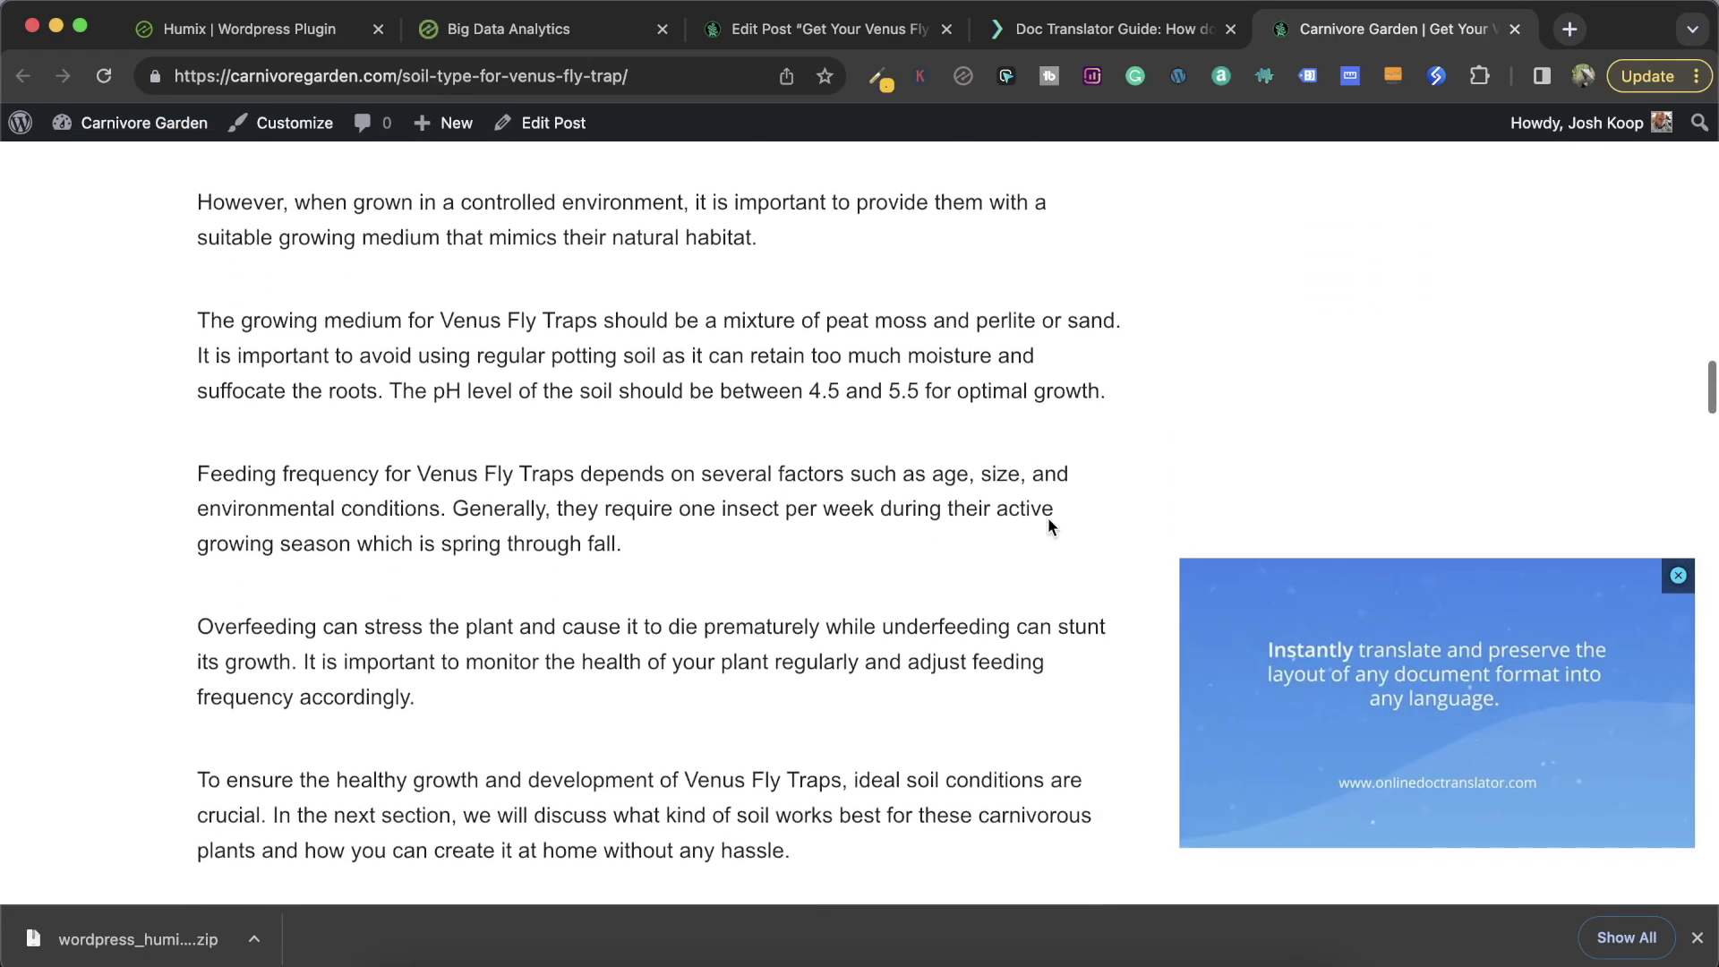
pyautogui.scroll(-5, 1049, 524)
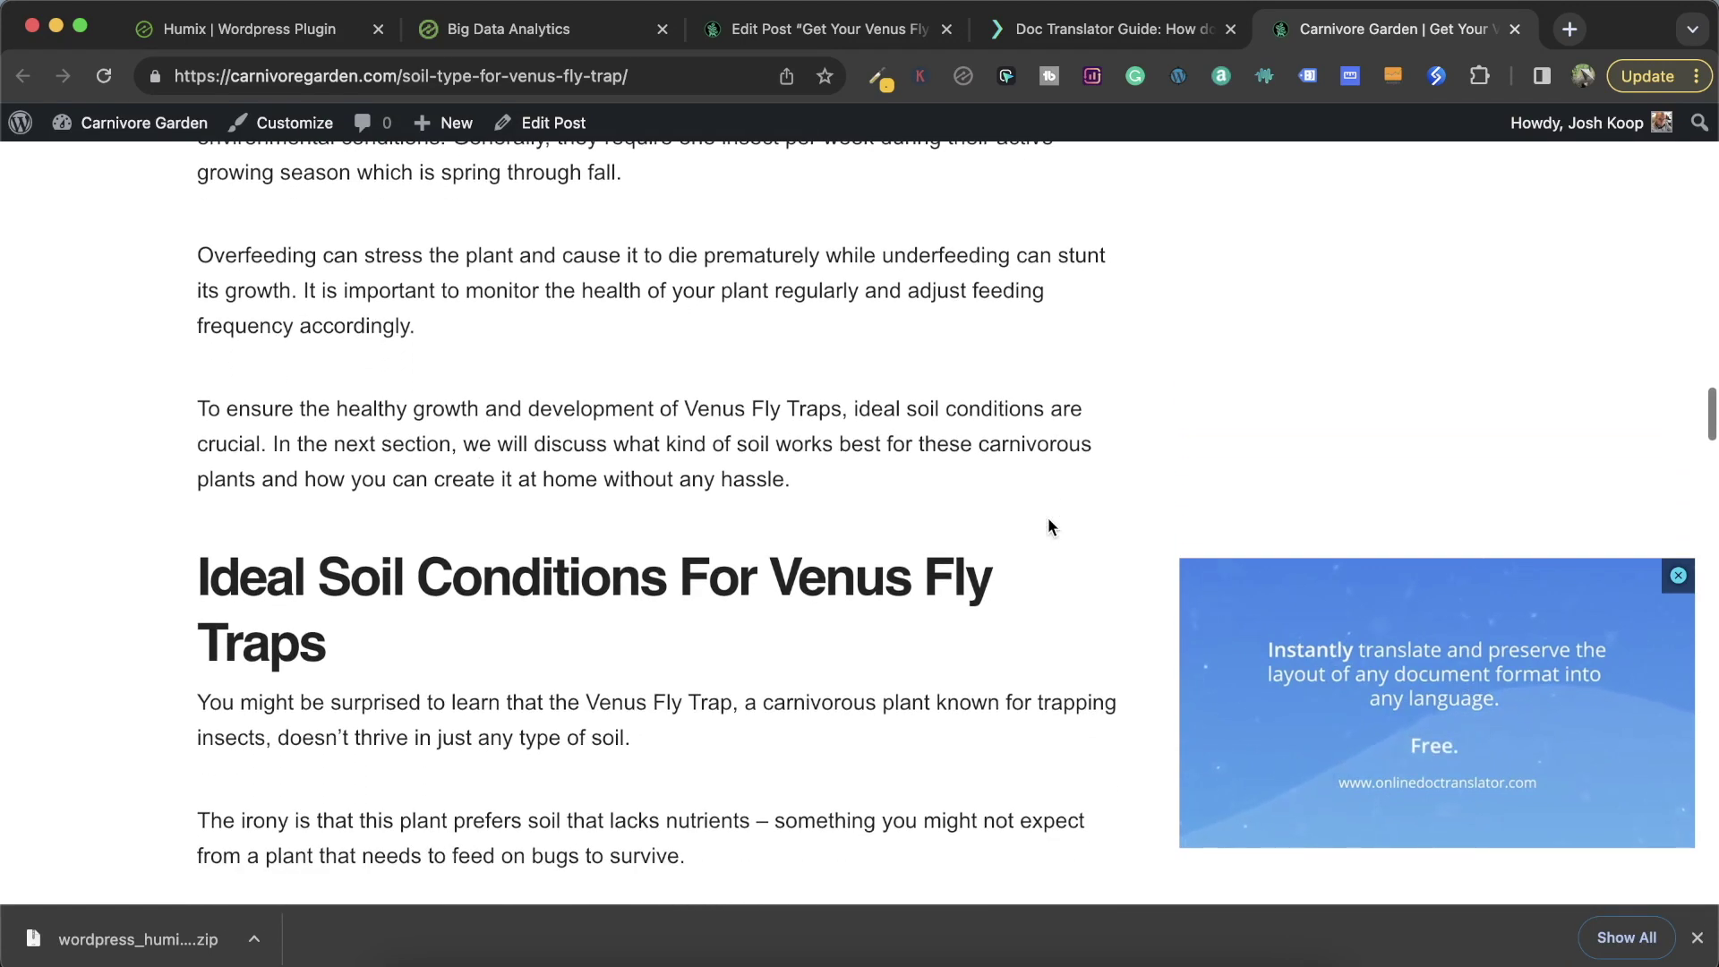
pyautogui.scroll(-5, 1049, 523)
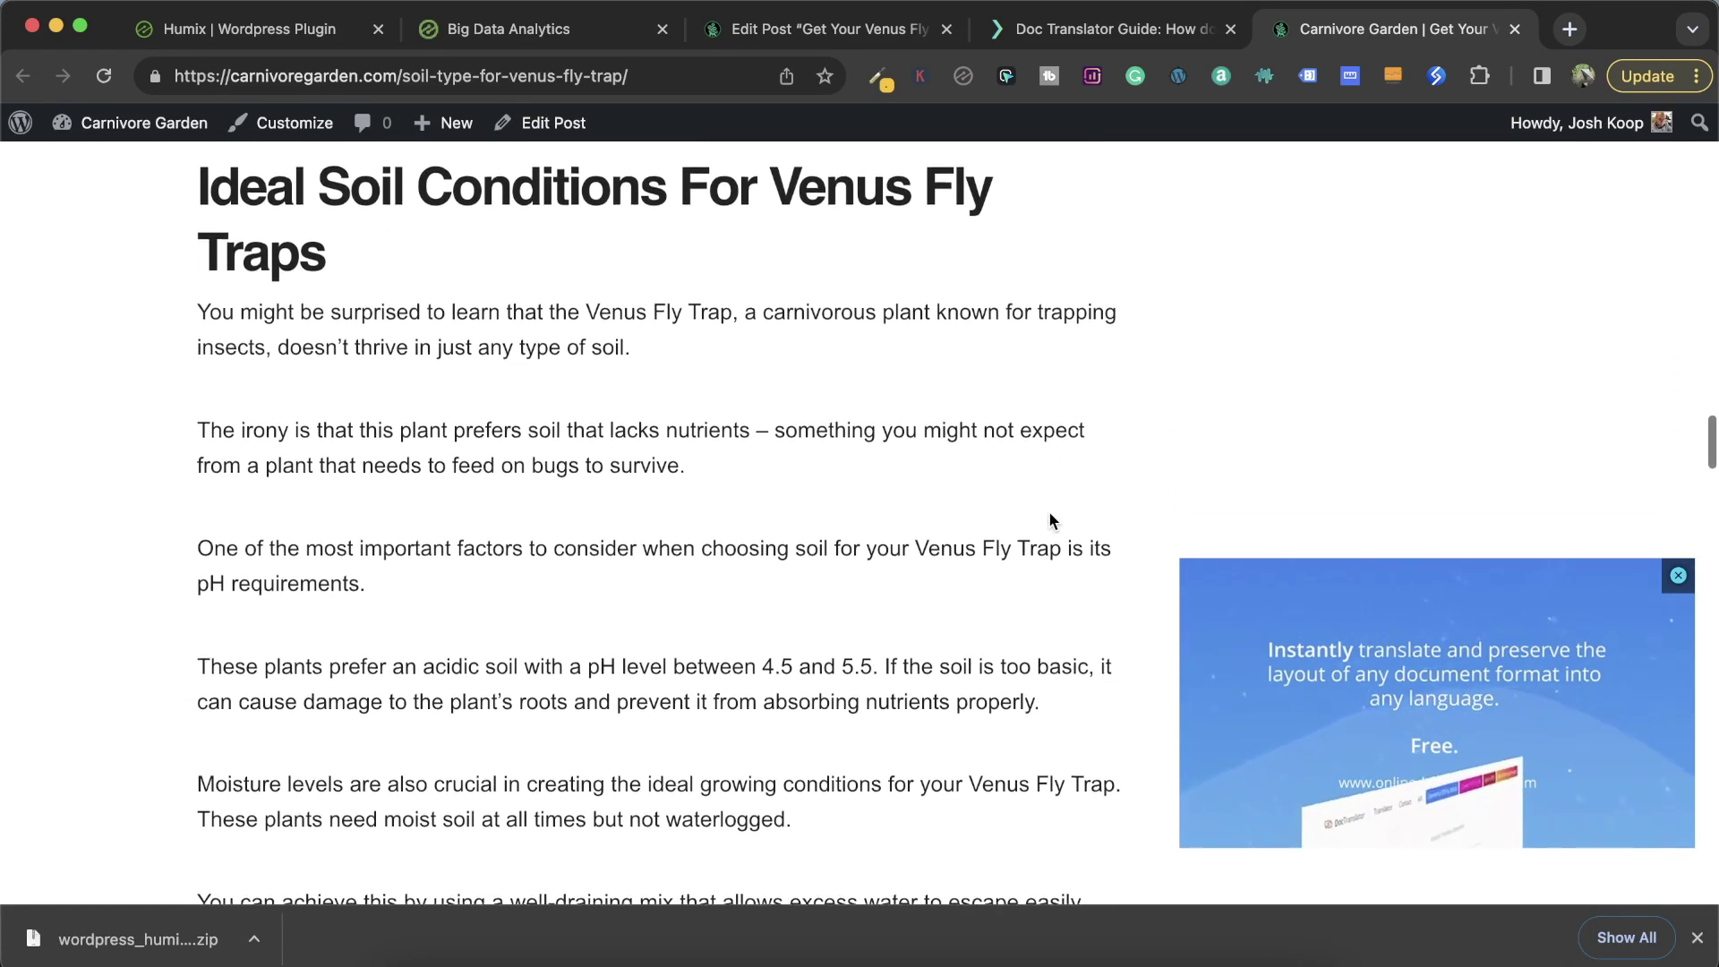
pyautogui.scroll(-7, 1049, 520)
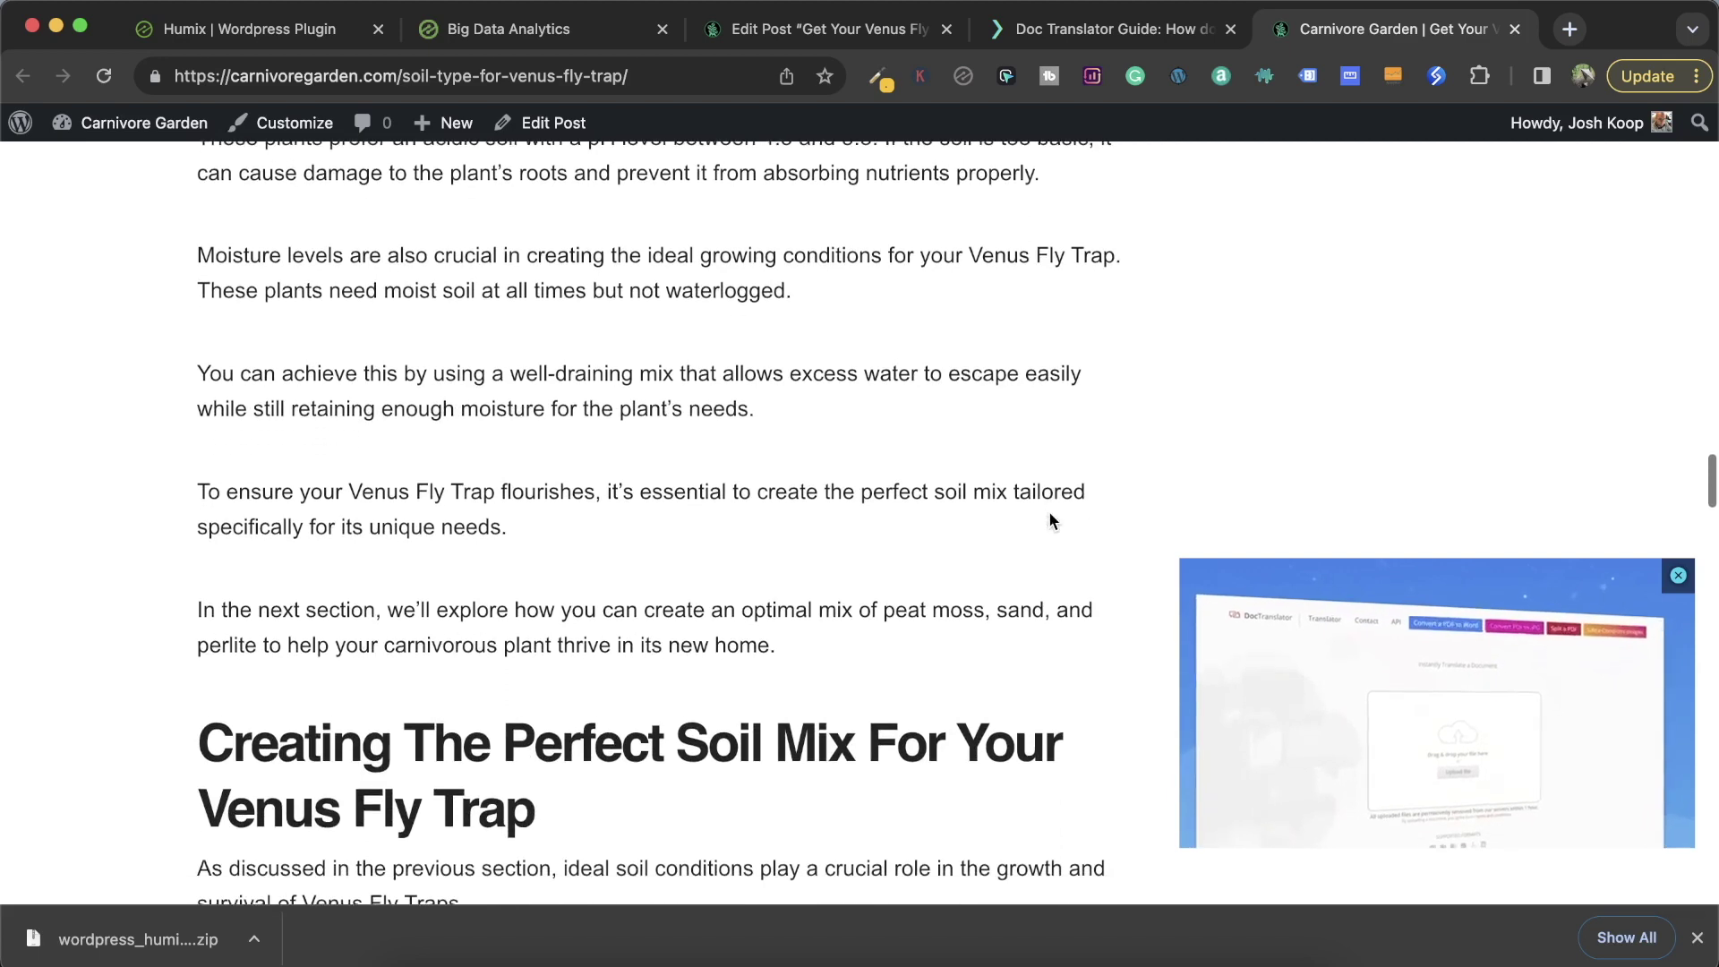
pyautogui.scroll(-7, 1050, 520)
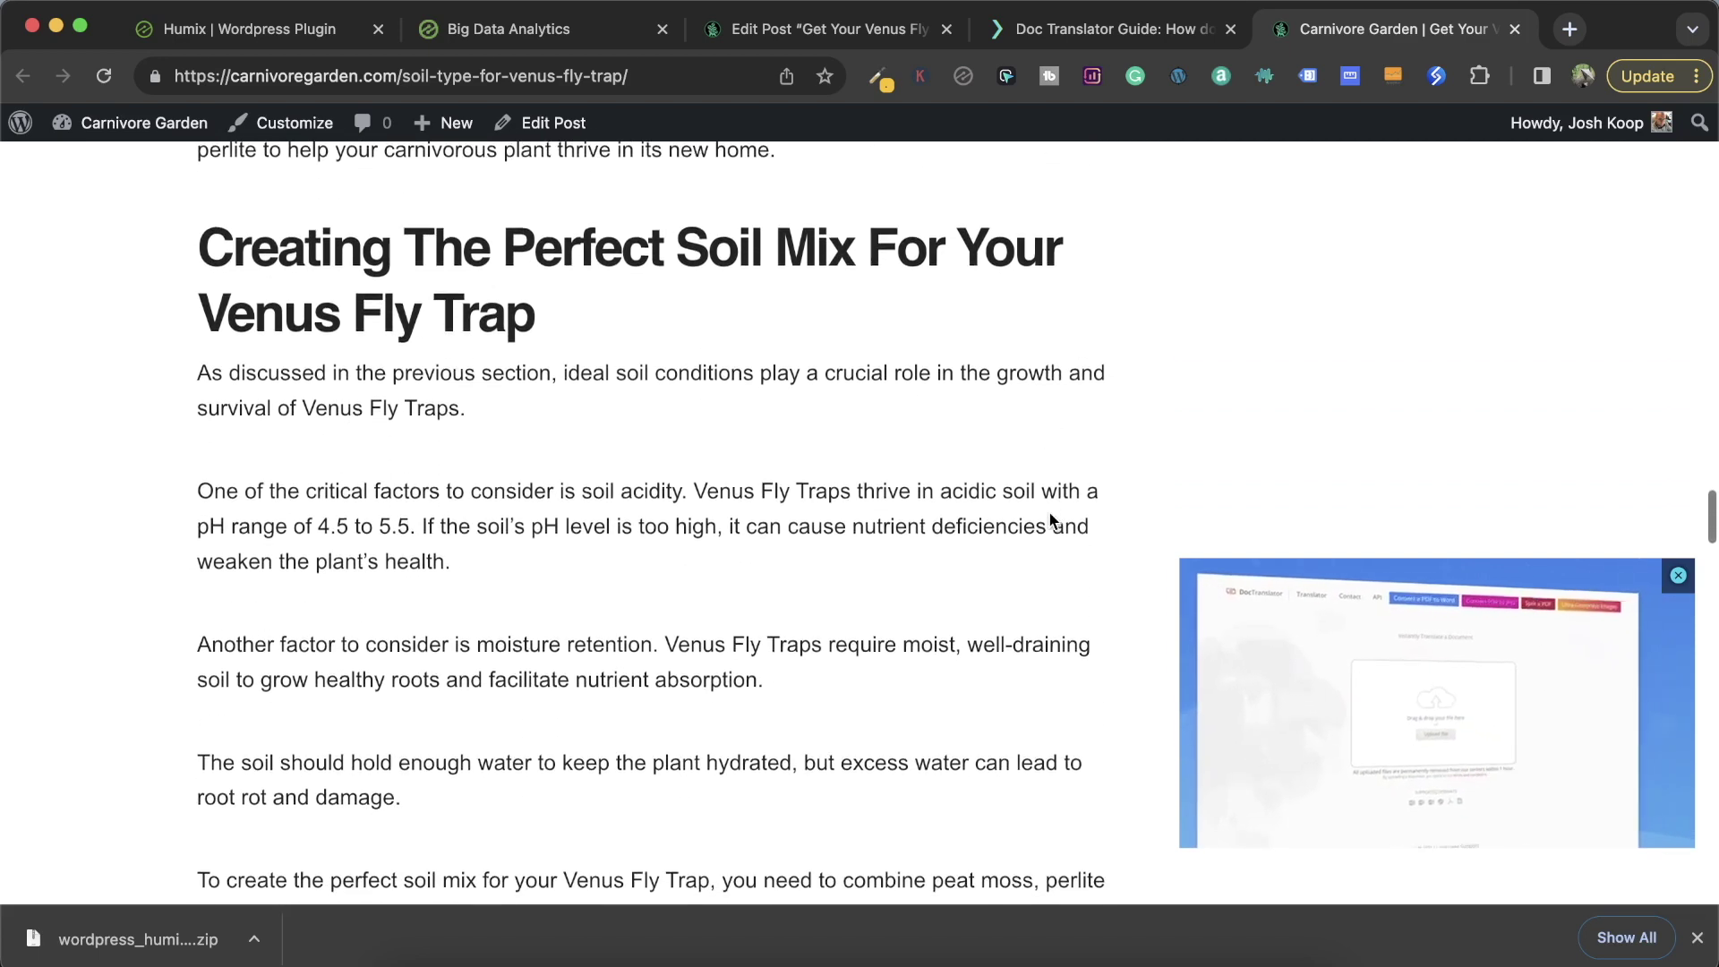
pyautogui.scroll(-3, 1050, 521)
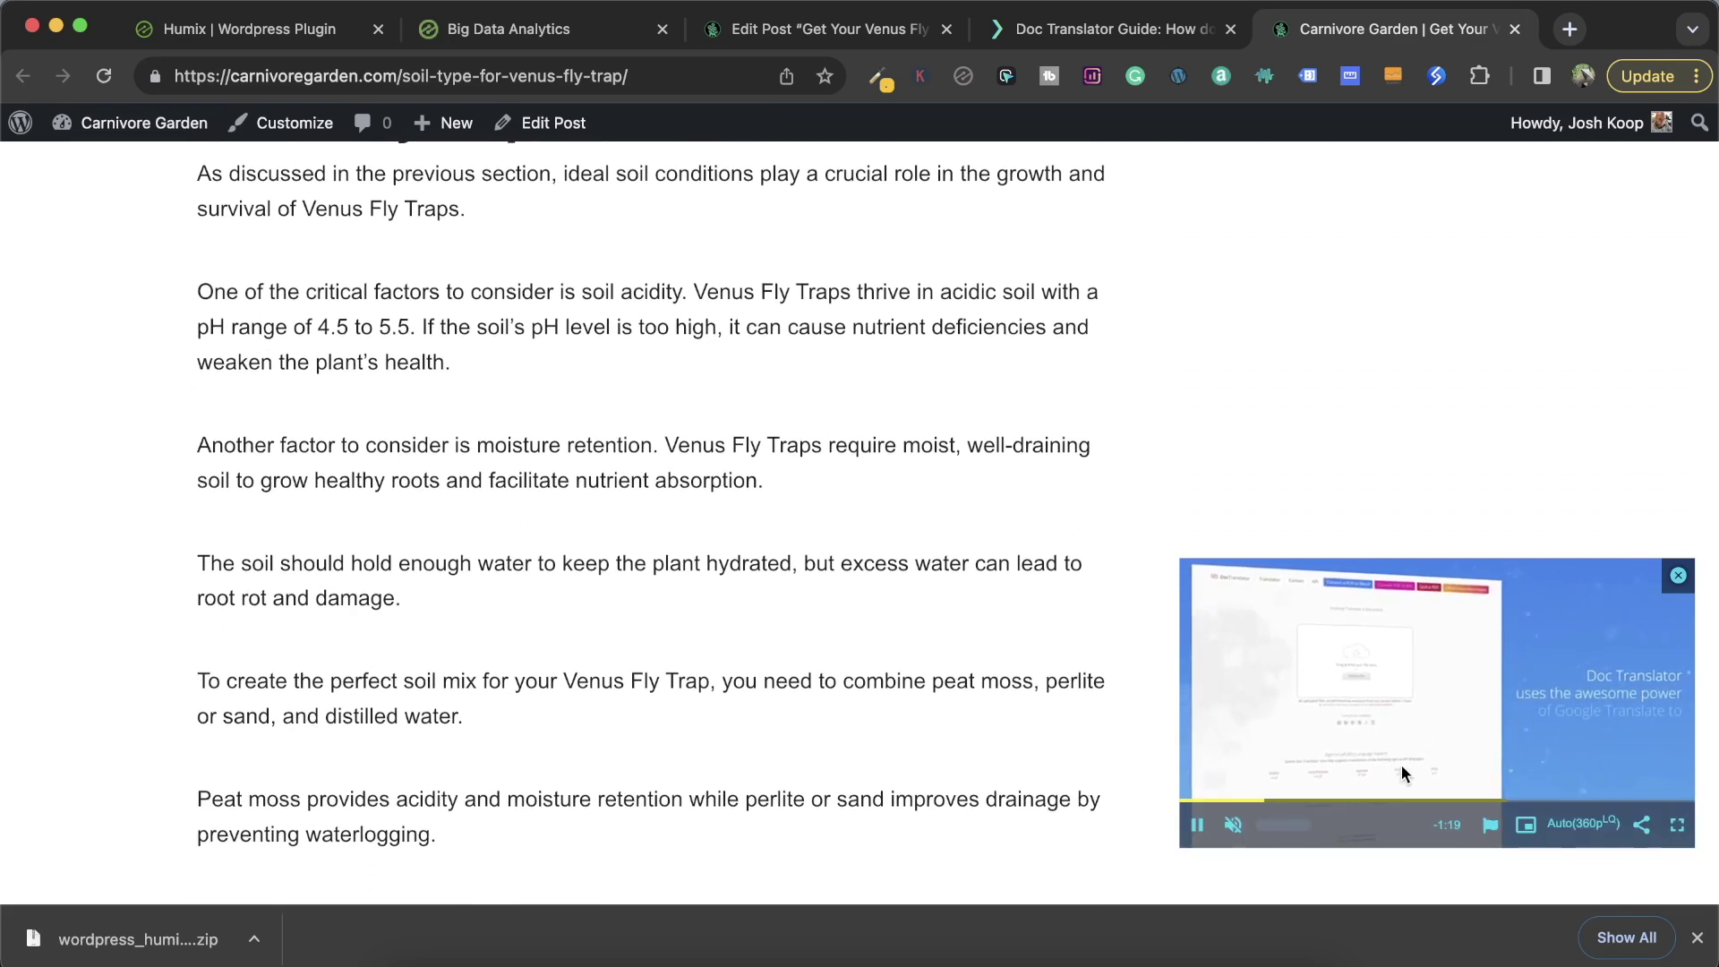
pyautogui.click(1401, 765)
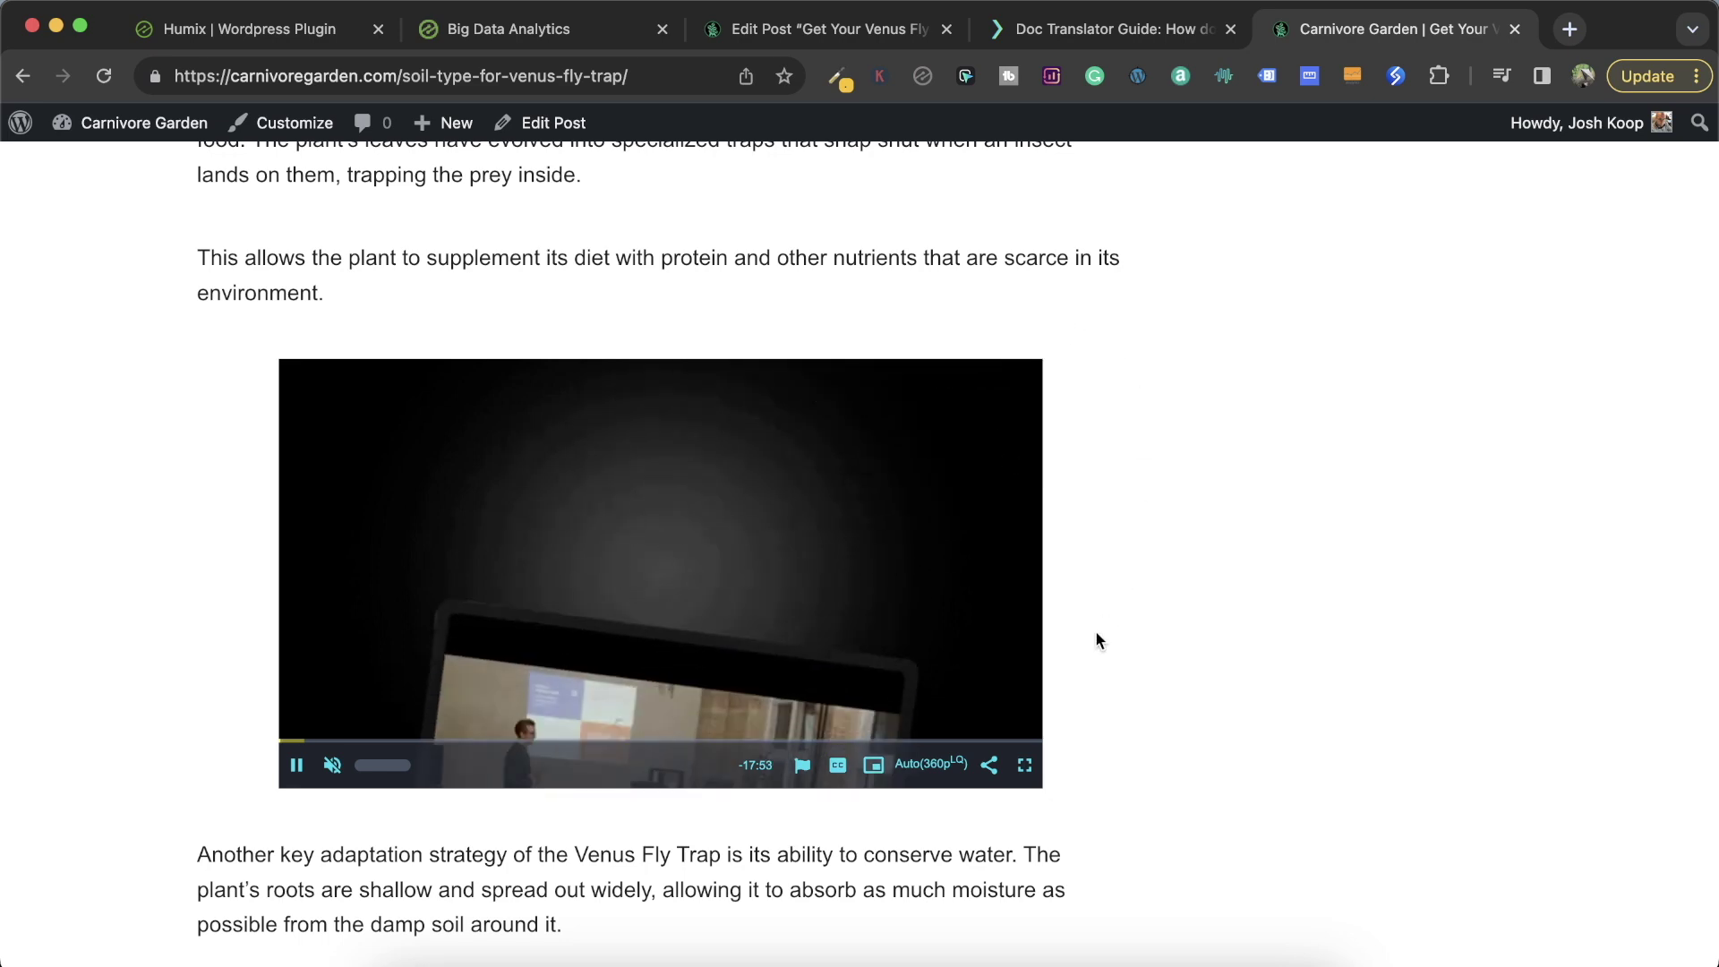
pyautogui.scroll(-2, 1100, 632)
pyautogui.scroll(-10, 1102, 641)
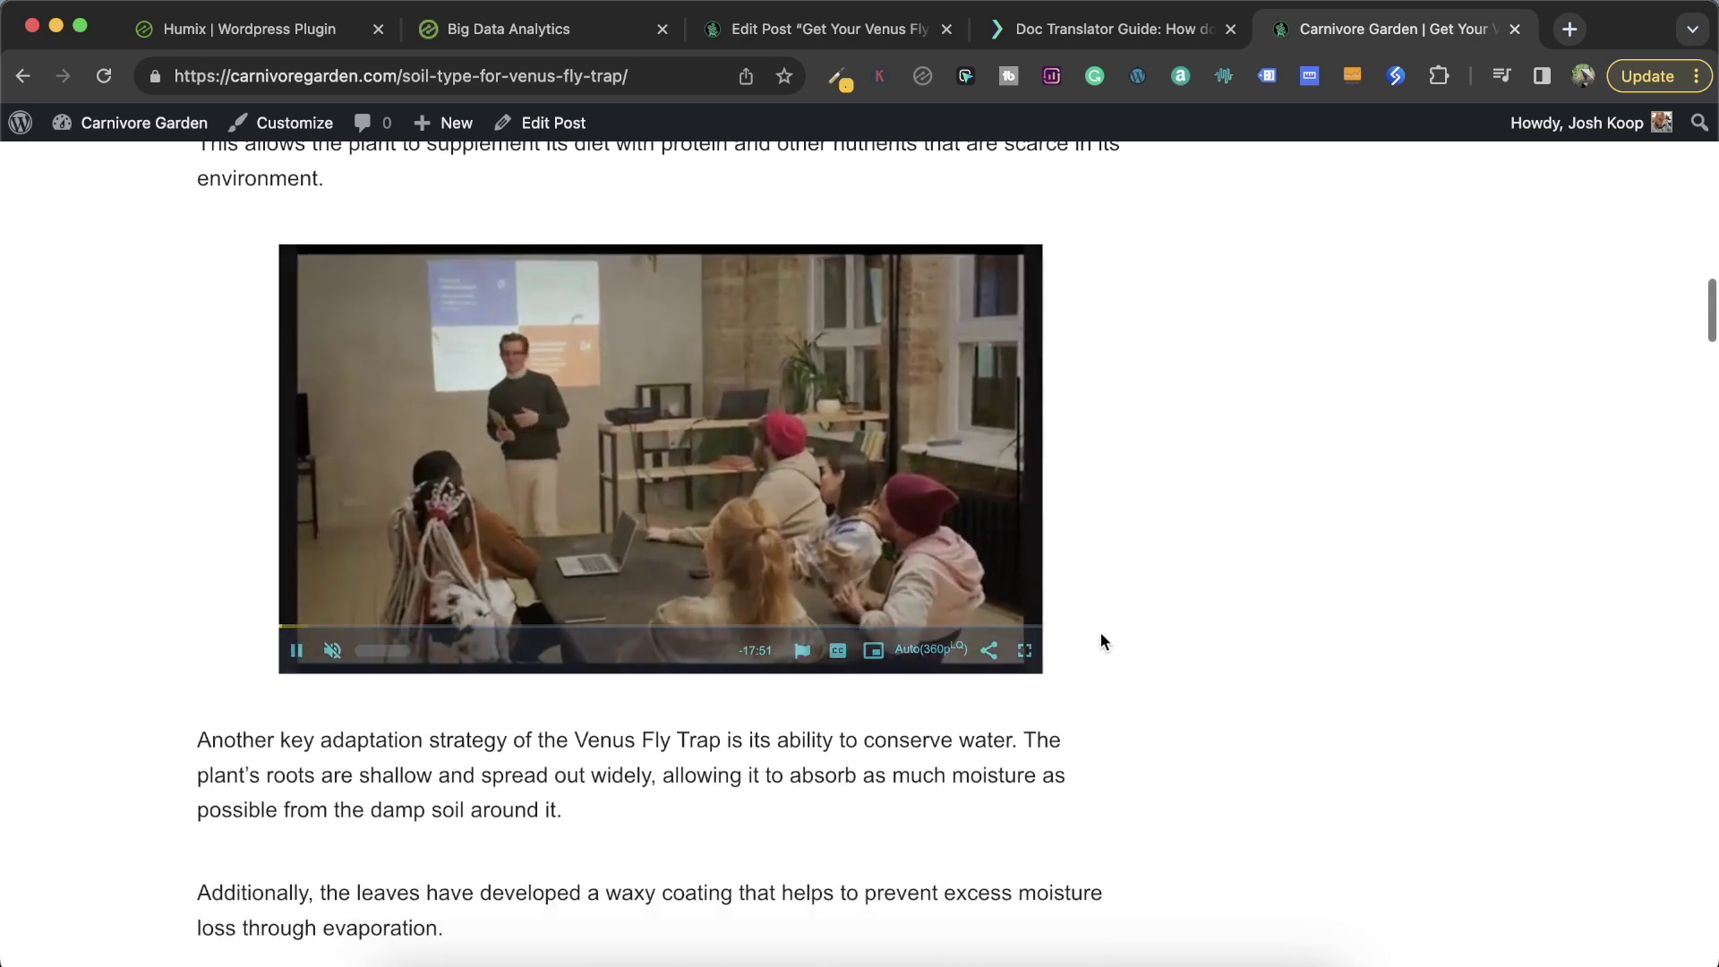
pyautogui.scroll(-8, 1101, 641)
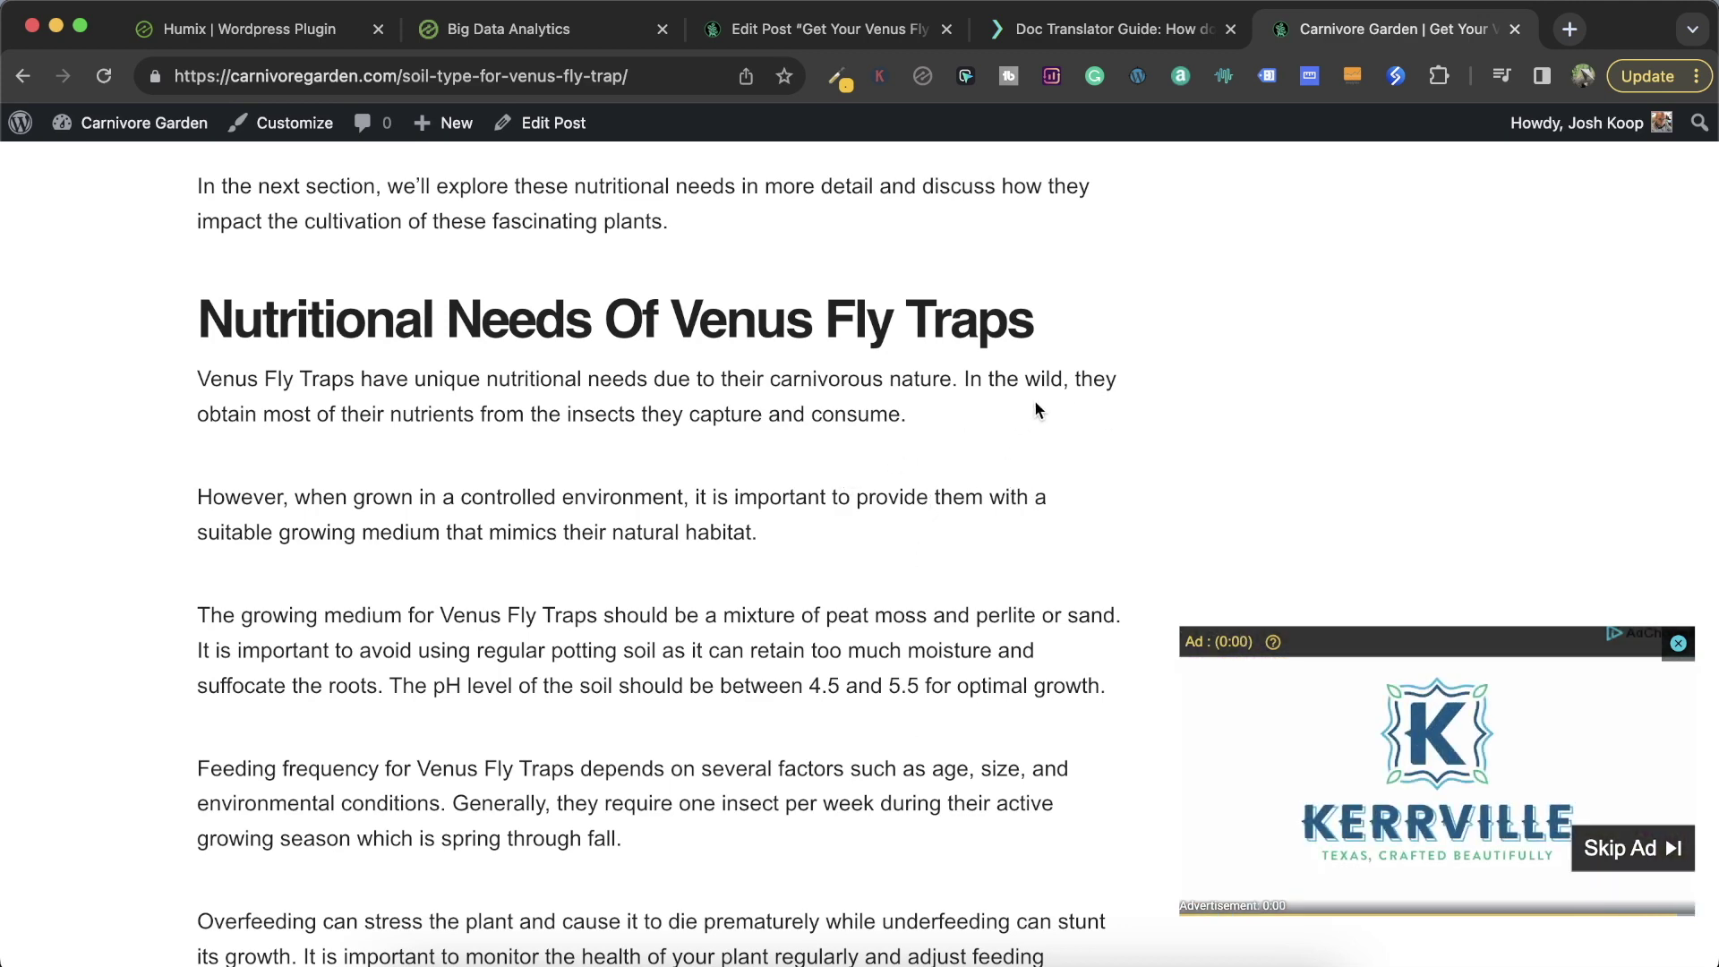
pyautogui.scroll(5, 1287, 350)
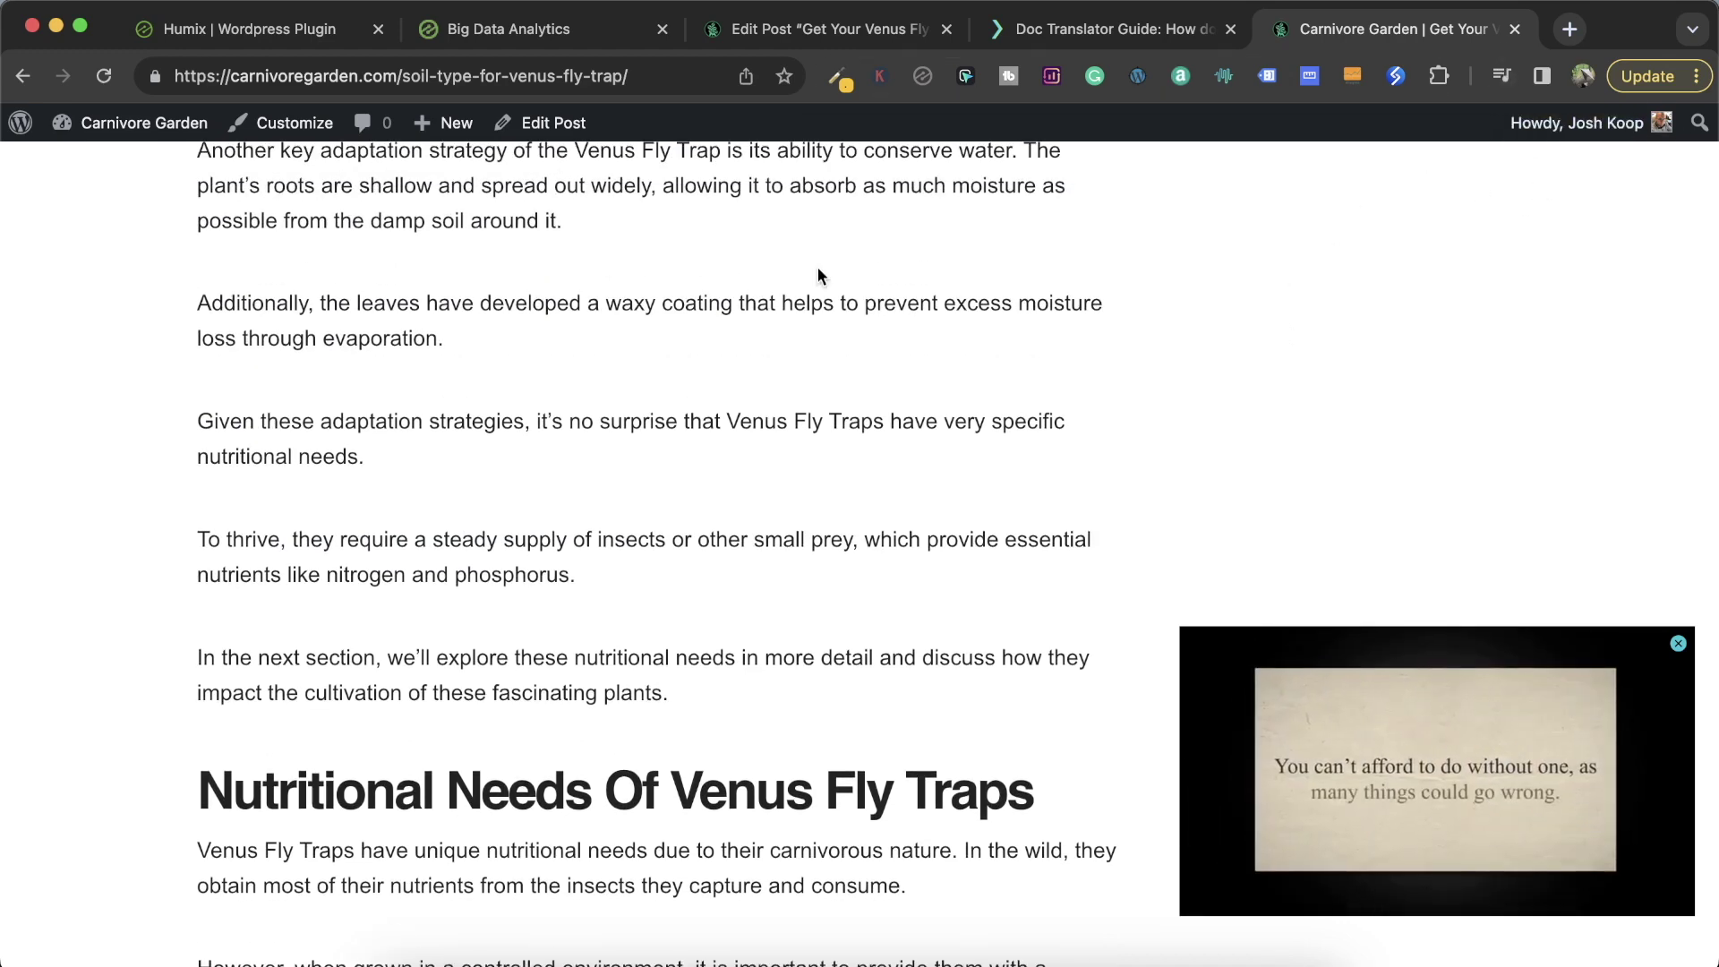
pyautogui.scroll(3, 818, 267)
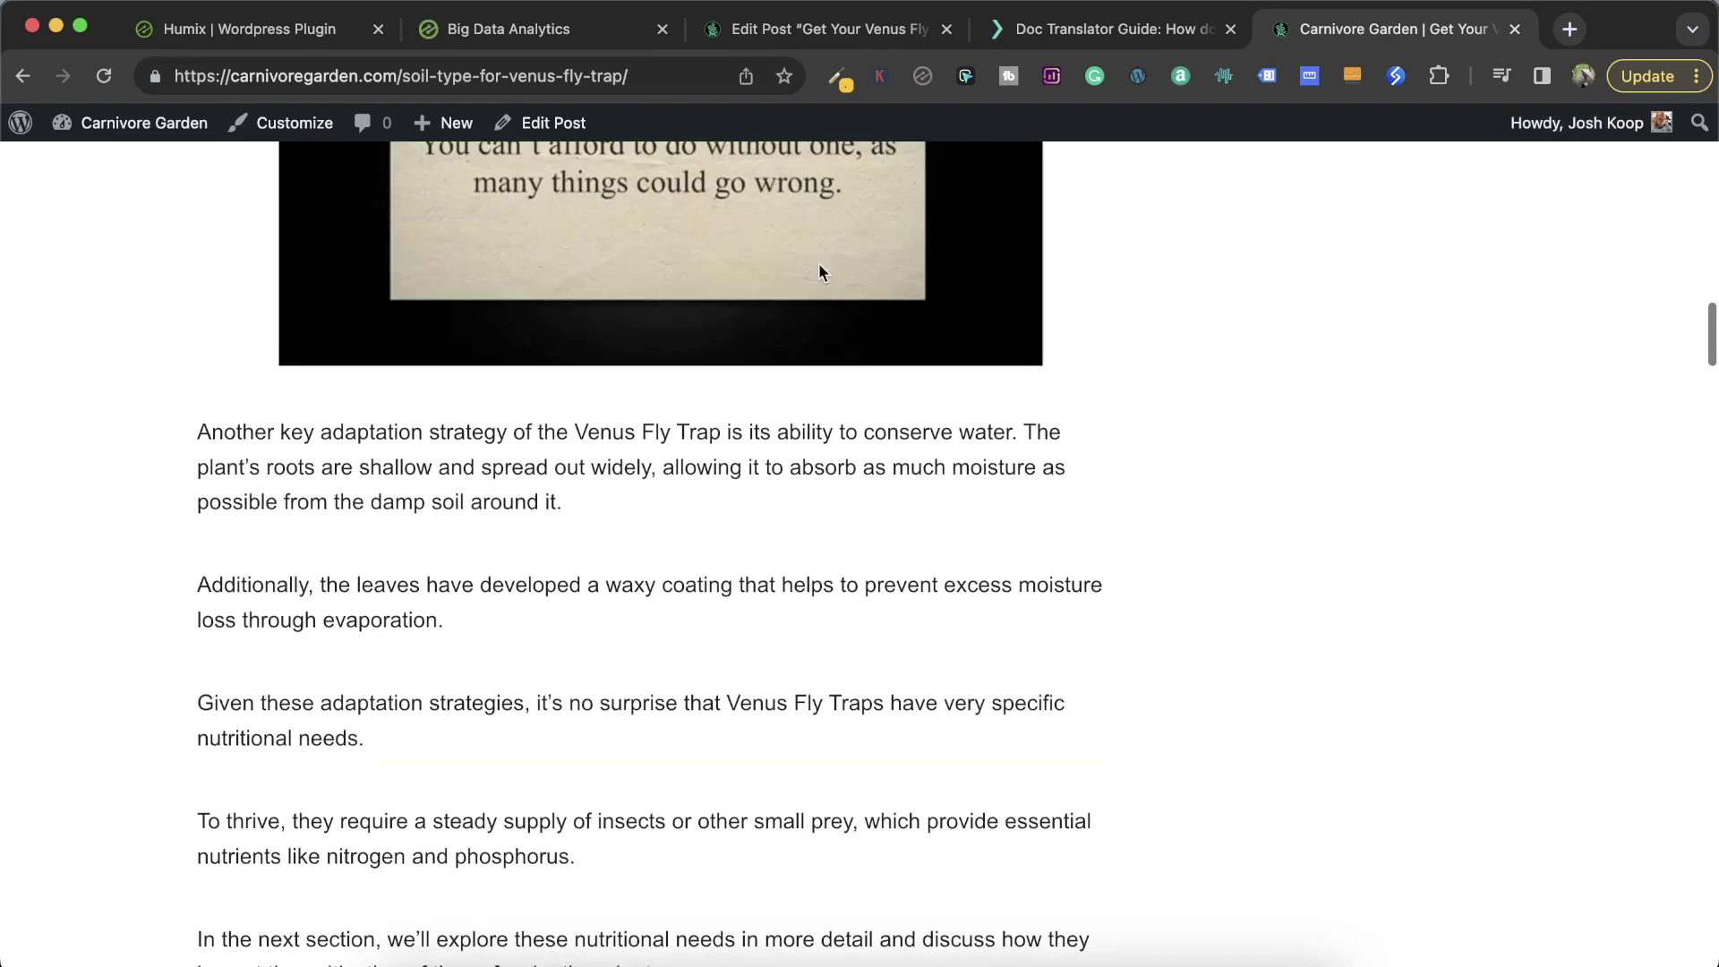
pyautogui.click(116, 131)
# Add a Humix Block with the Doc Translator video link, Float and Auto Play on, to the Carbonate Sidebar and update.
pyautogui.moveTo(89, 532)
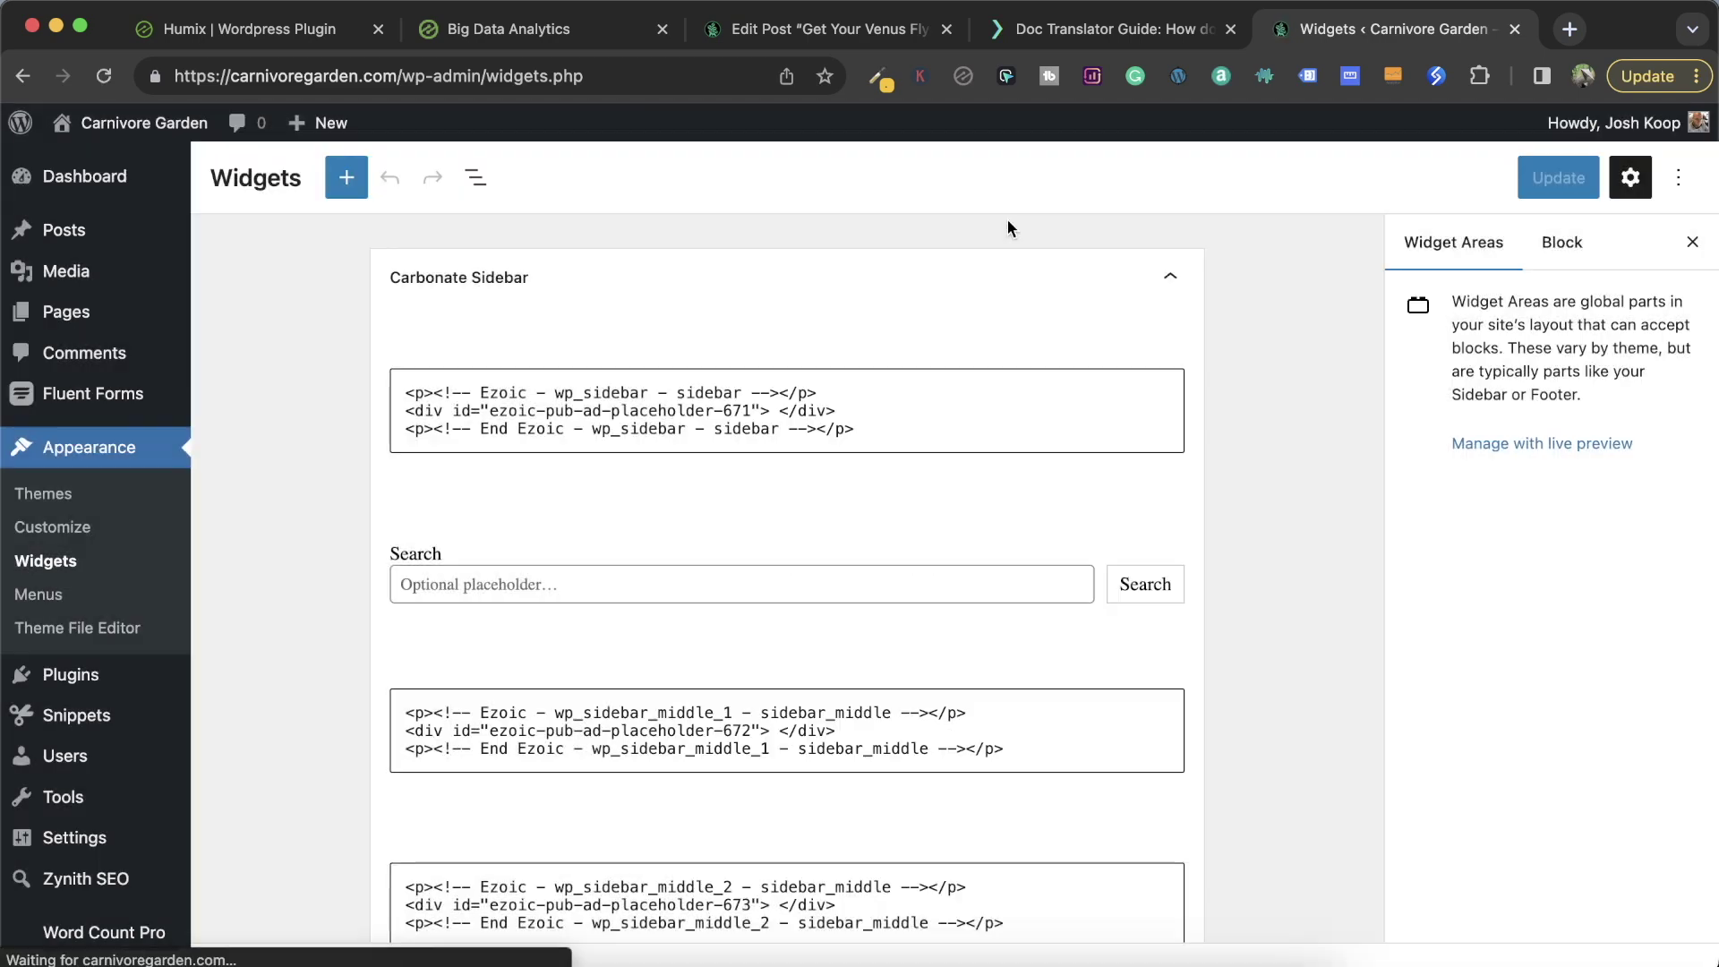
pyautogui.scroll(-10, 940, 560)
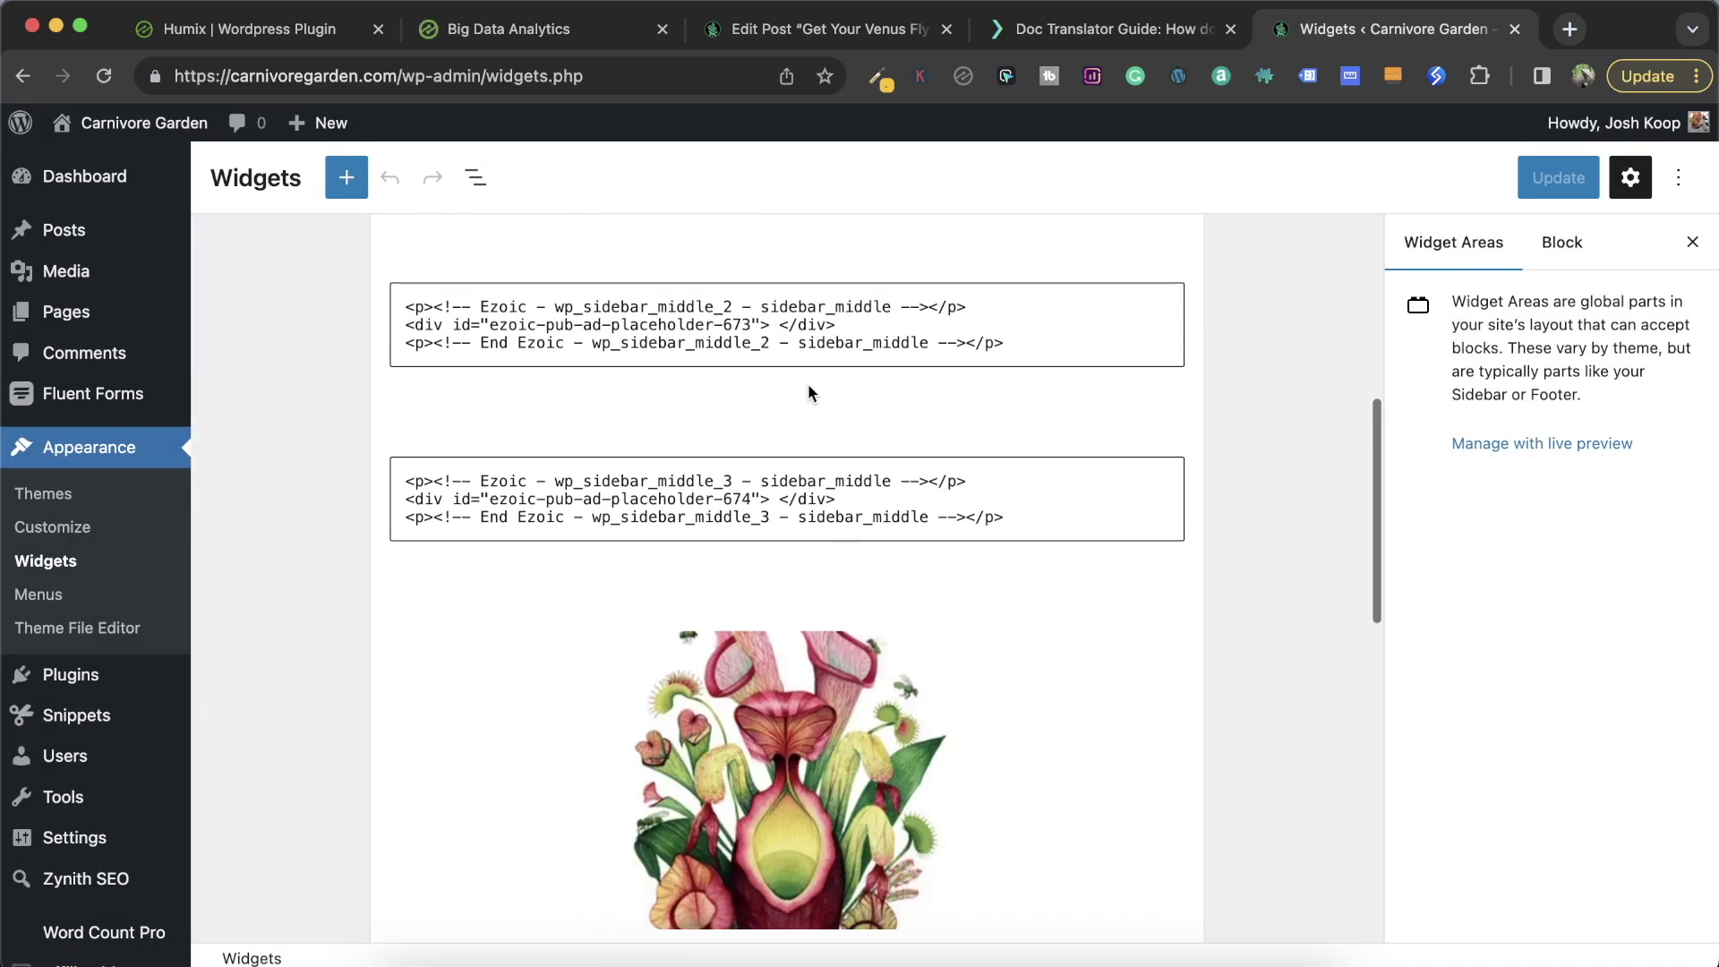
pyautogui.click(788, 394)
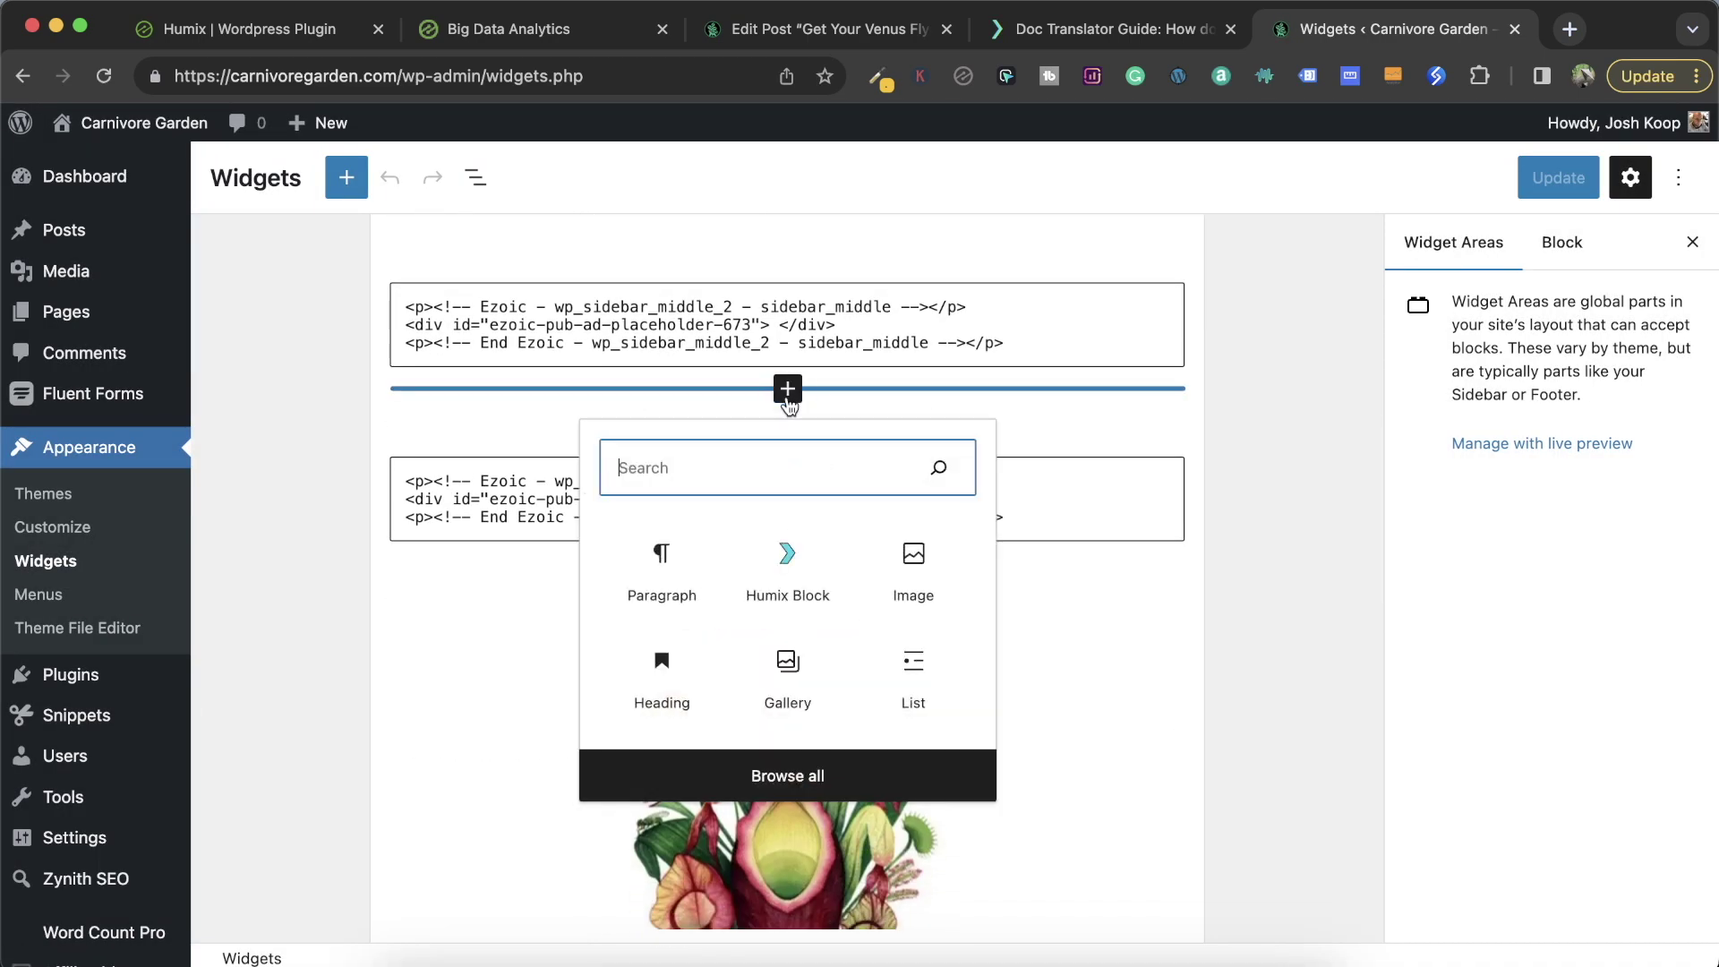
pyautogui.click(793, 592)
pyautogui.write('https://www.onlinedoctranslator.com/humix/video/c097126a7682aa4af7c580fd9ed0a12f5a0d86bb')
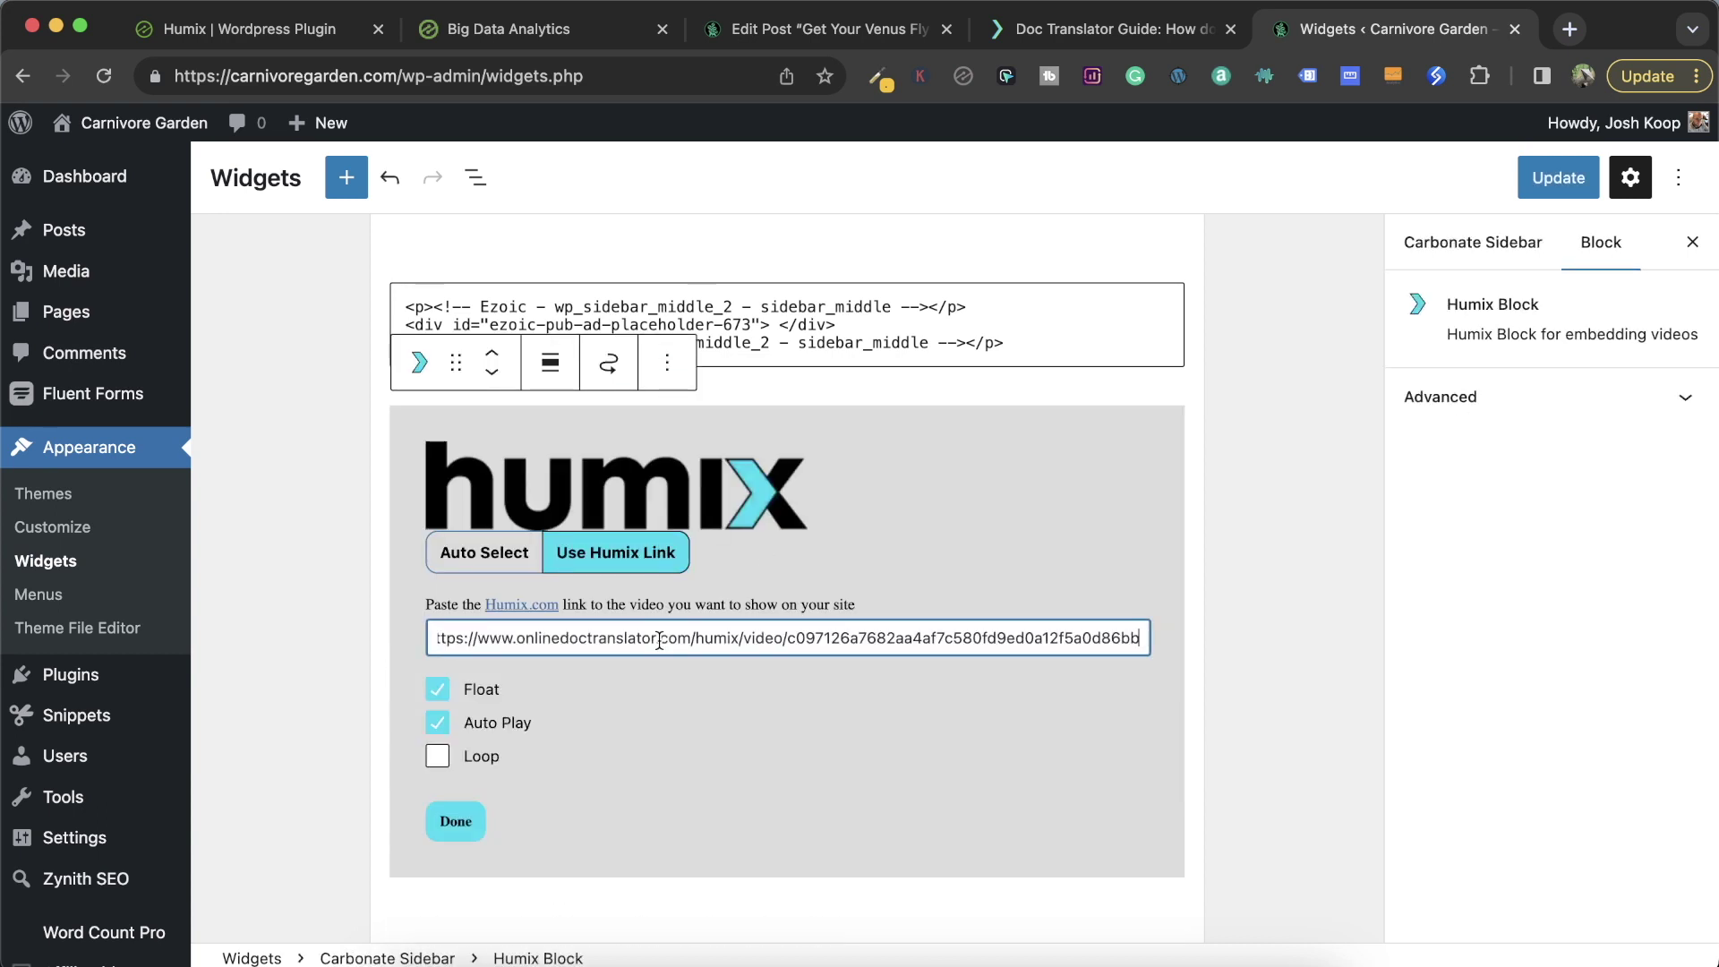
pyautogui.click(1537, 177)
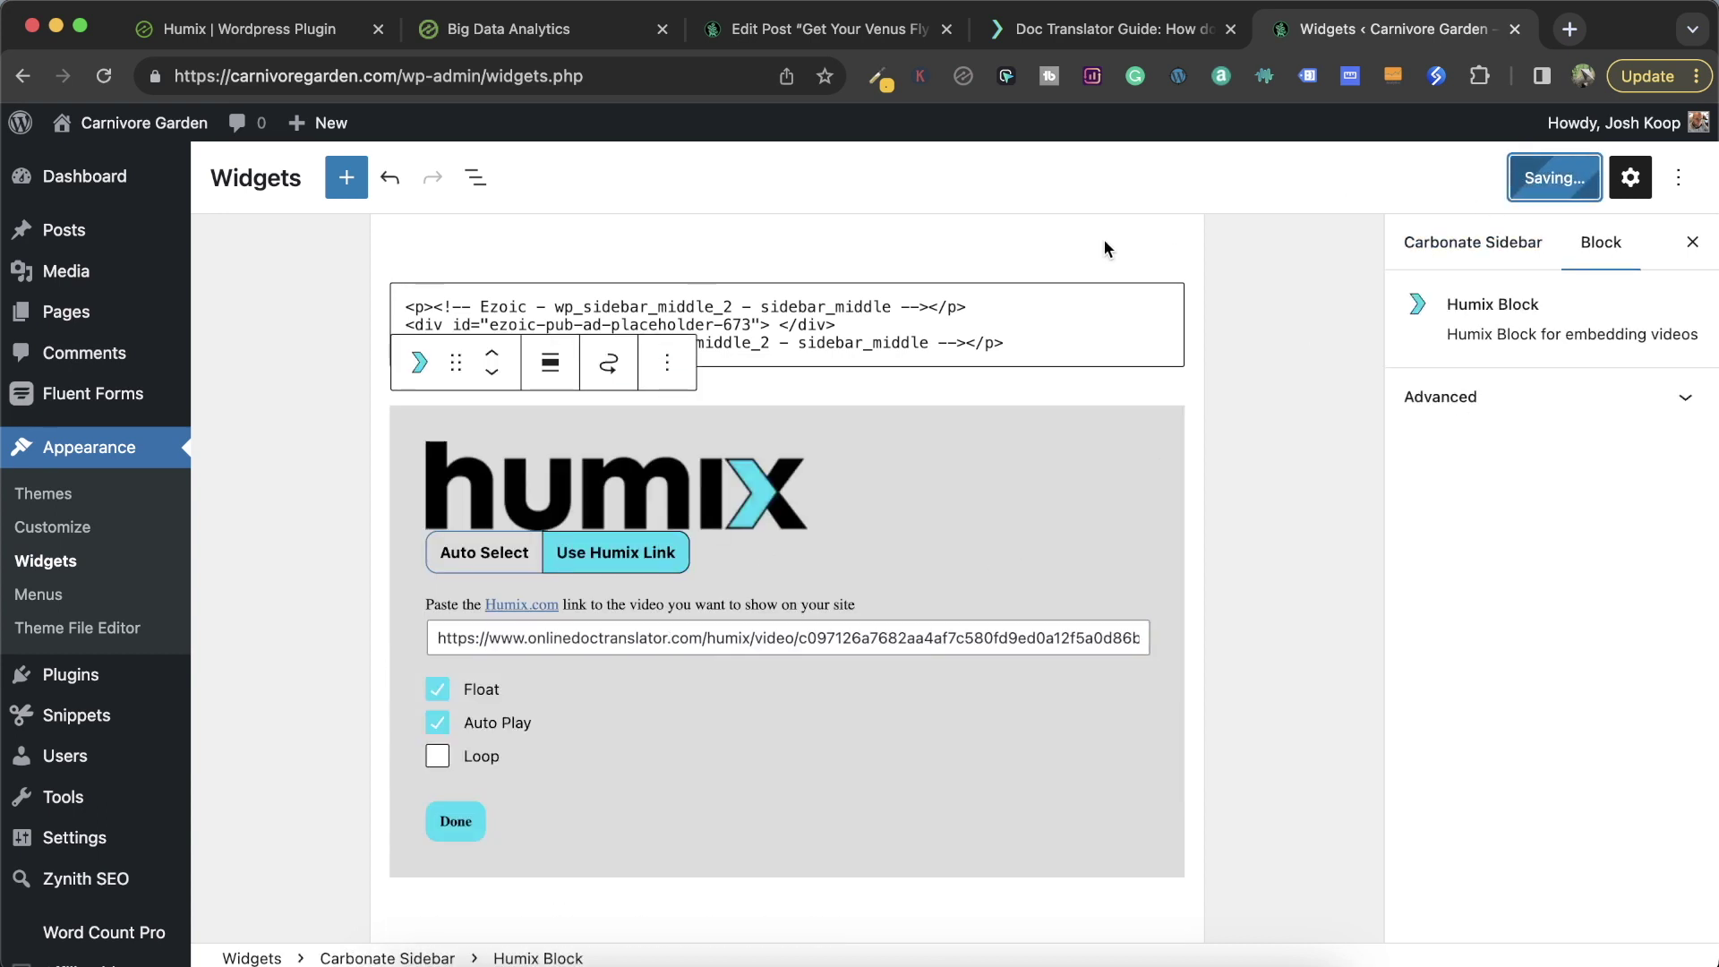
# Visit the live site and scroll the Venus fly trap care article to watch the floating sidebar video.
pyautogui.moveTo(134, 122)
pyautogui.click(89, 165)
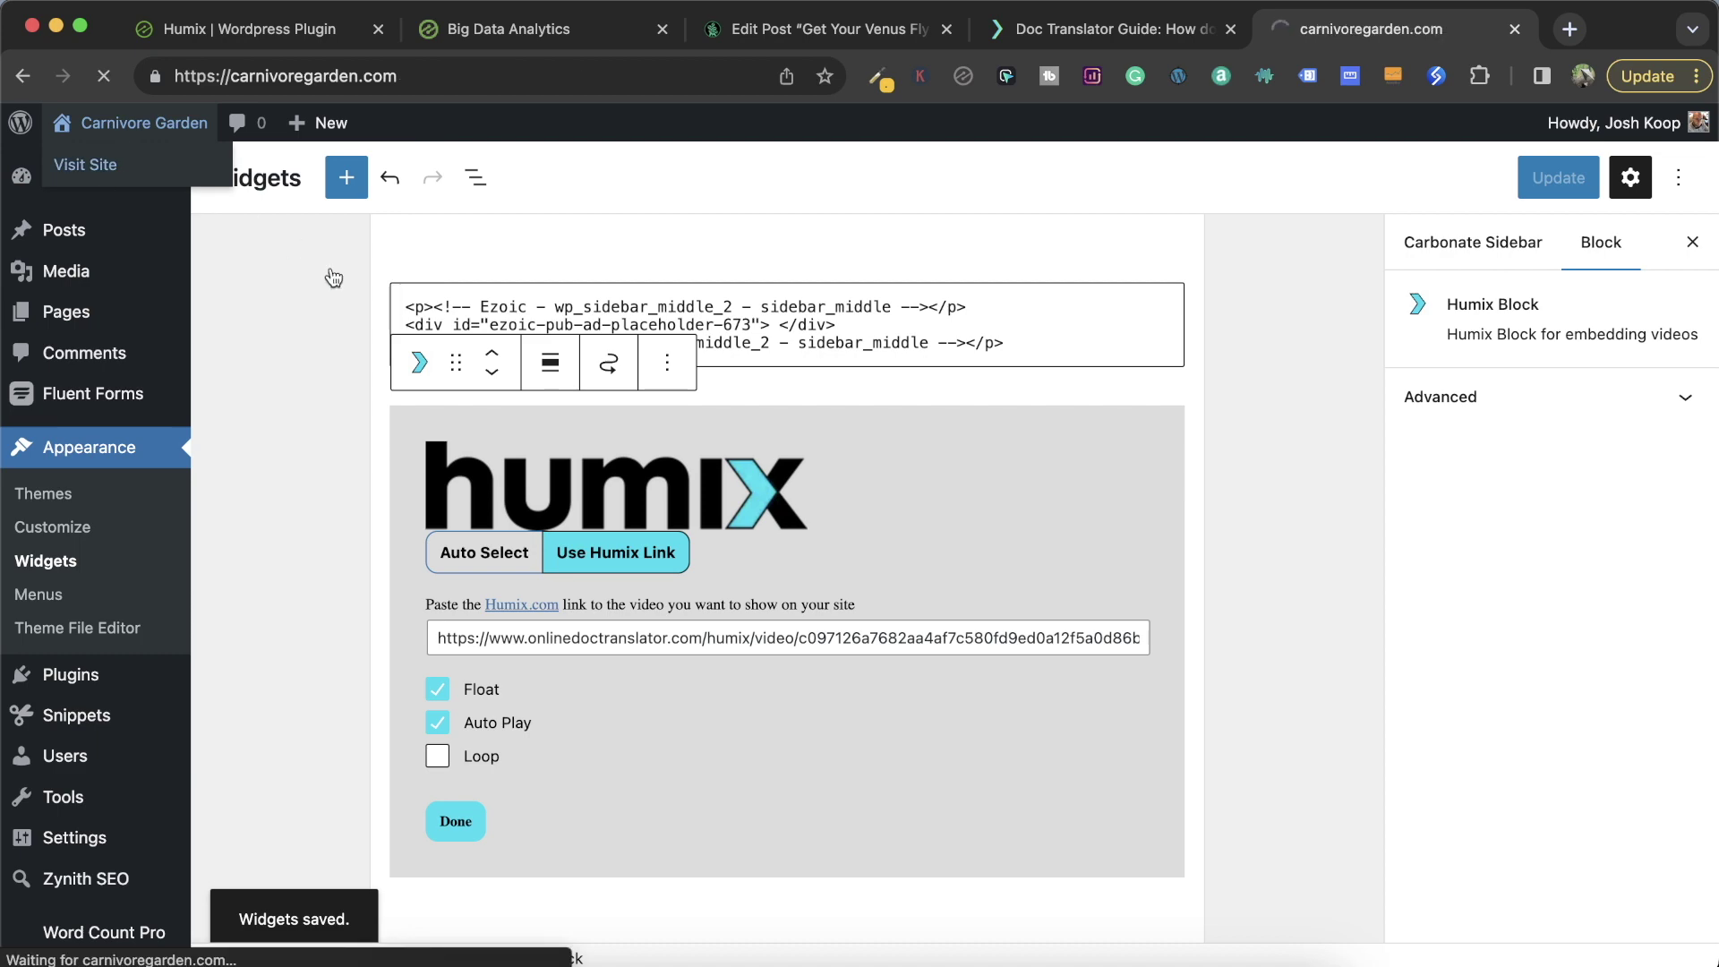
pyautogui.scroll(-3, 541, 681)
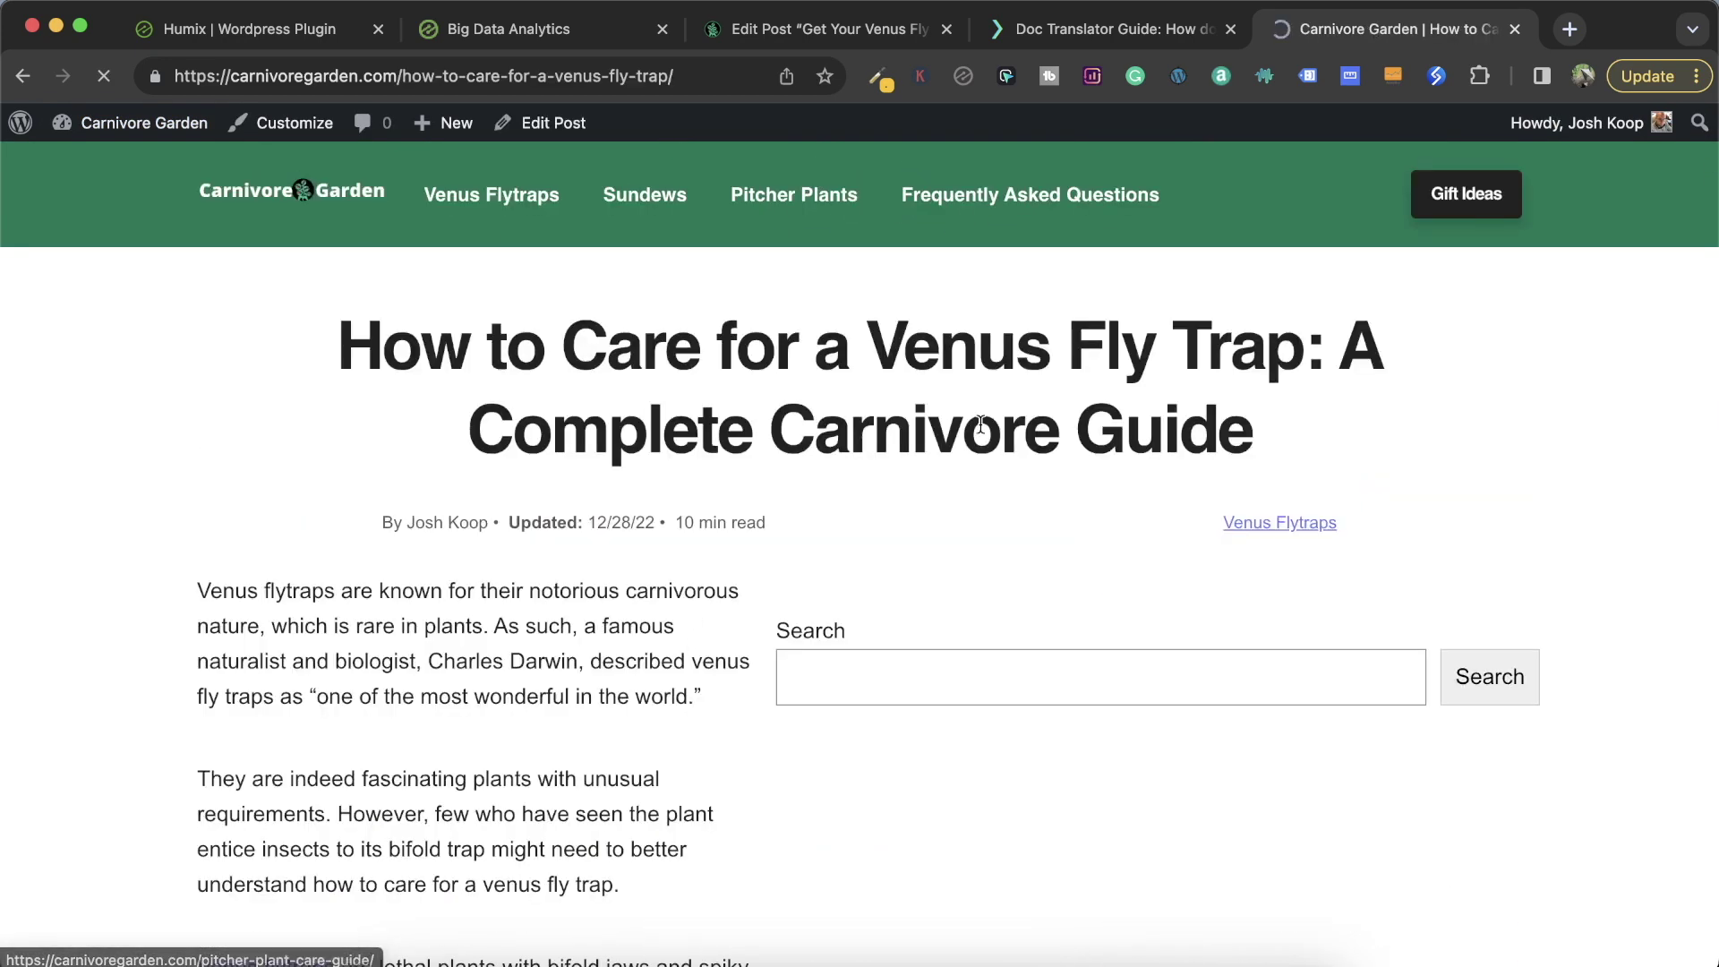
pyautogui.scroll(-2, 1221, 618)
pyautogui.scroll(-1, 1221, 617)
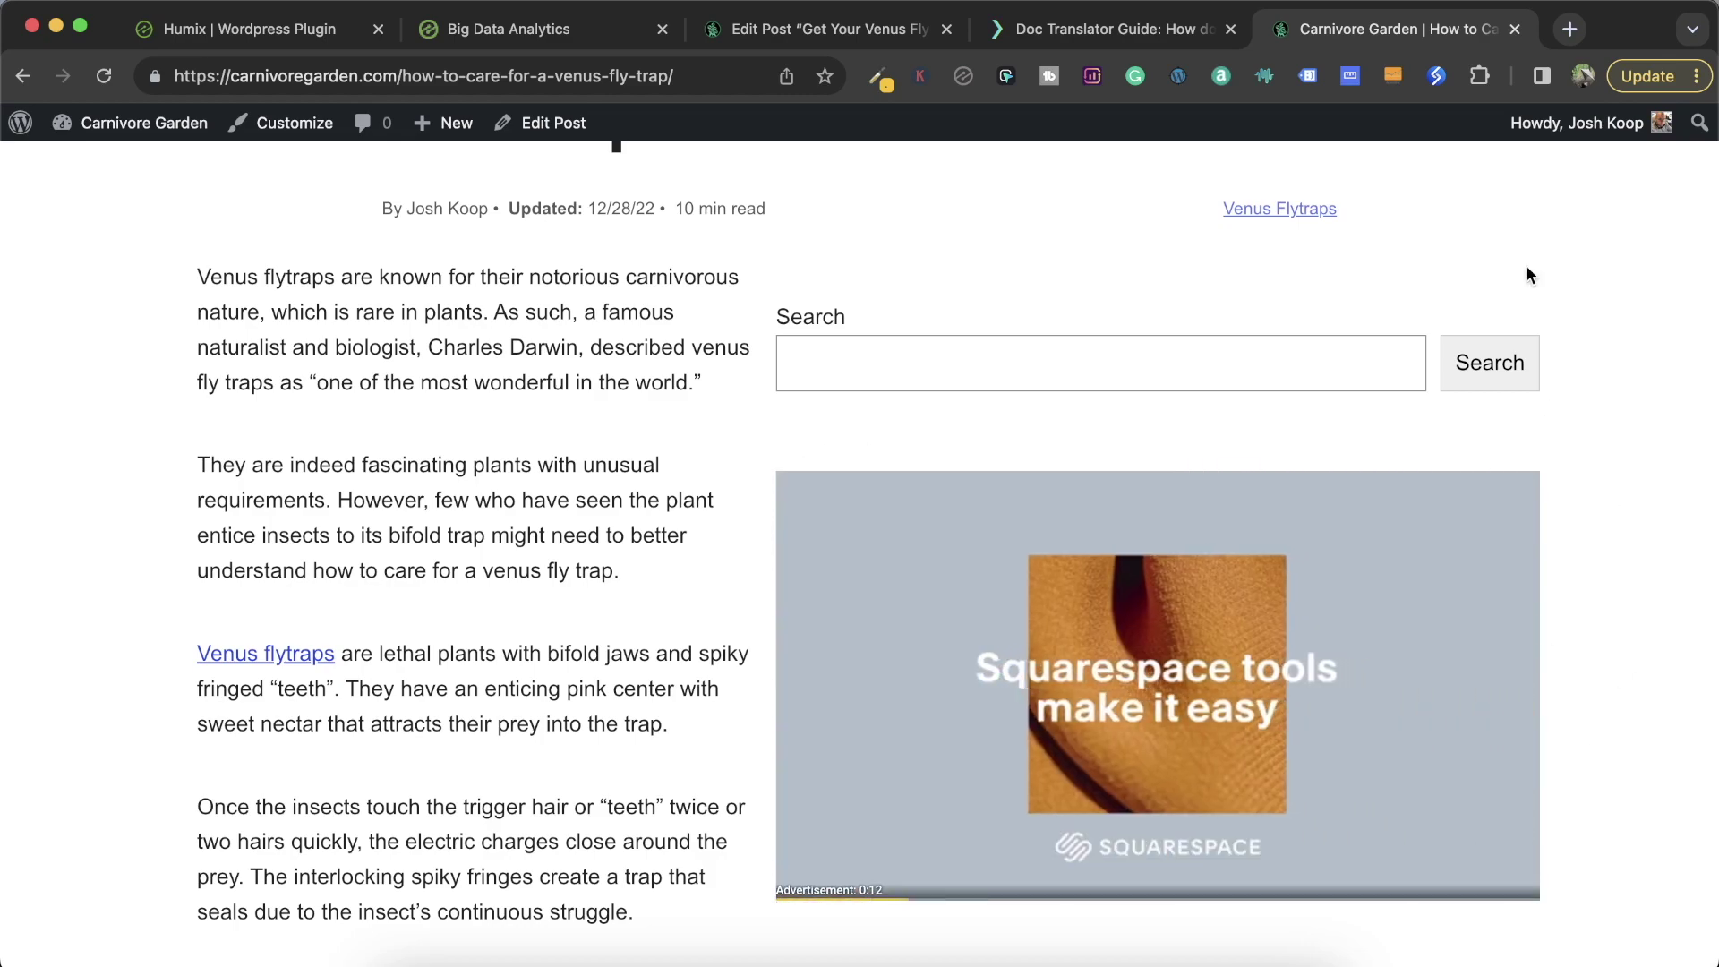
pyautogui.scroll(-6, 1628, 850)
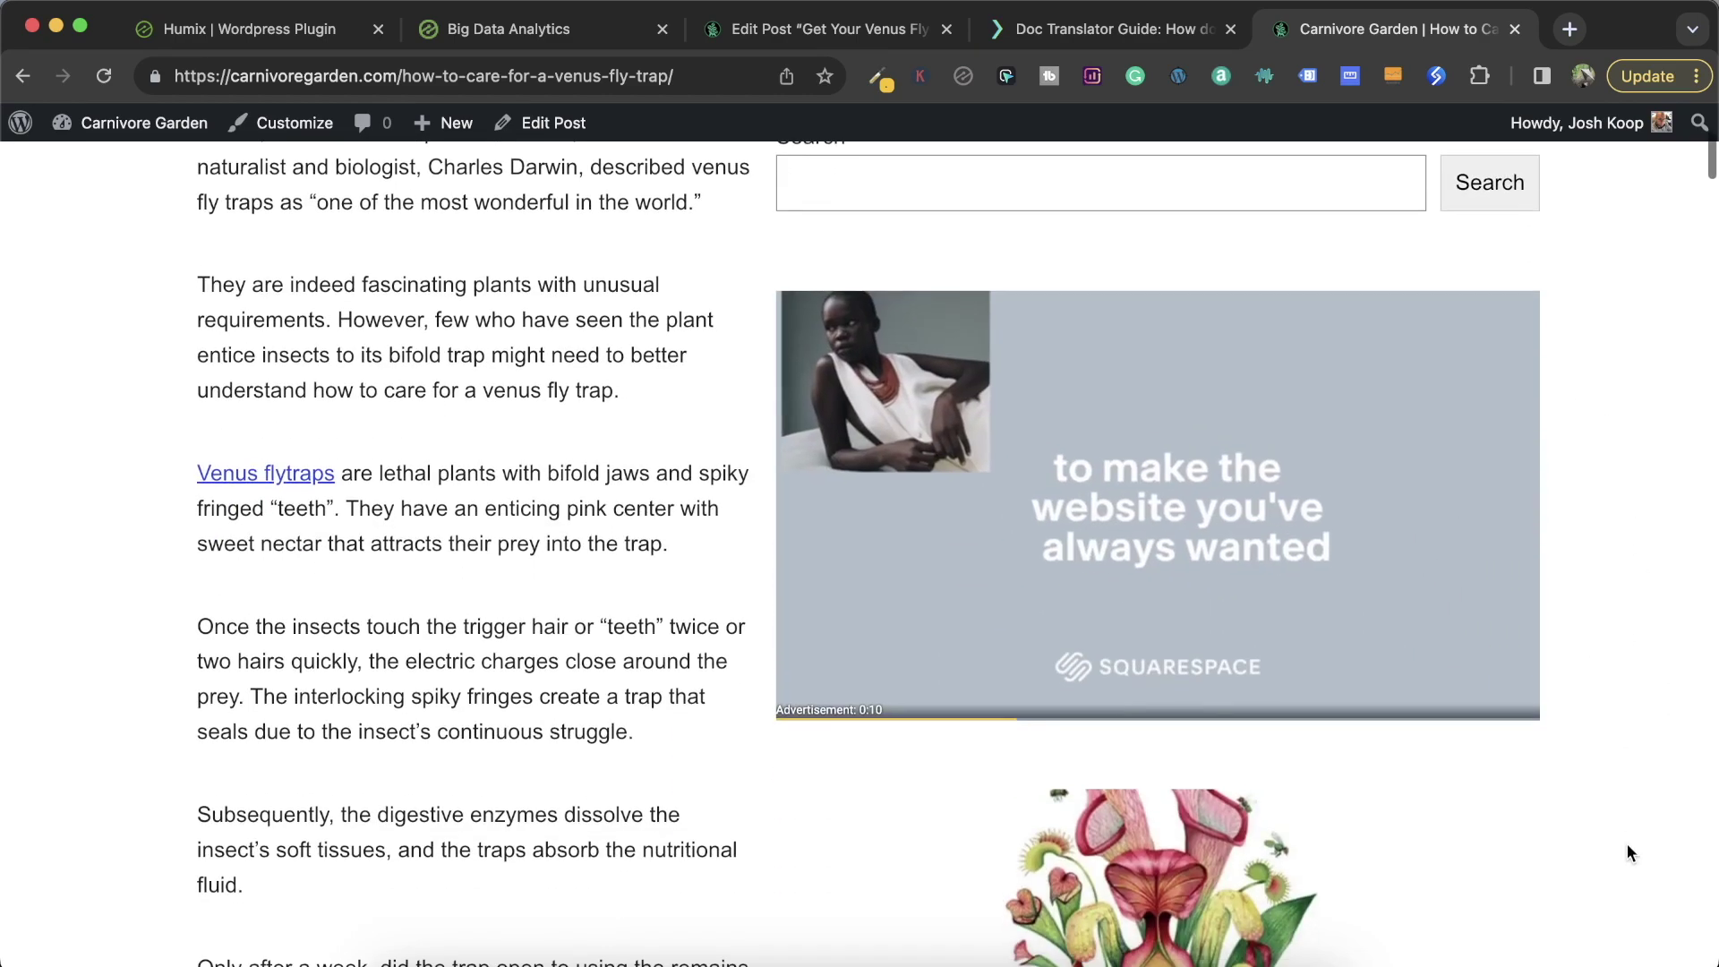
pyautogui.scroll(-3, 1626, 843)
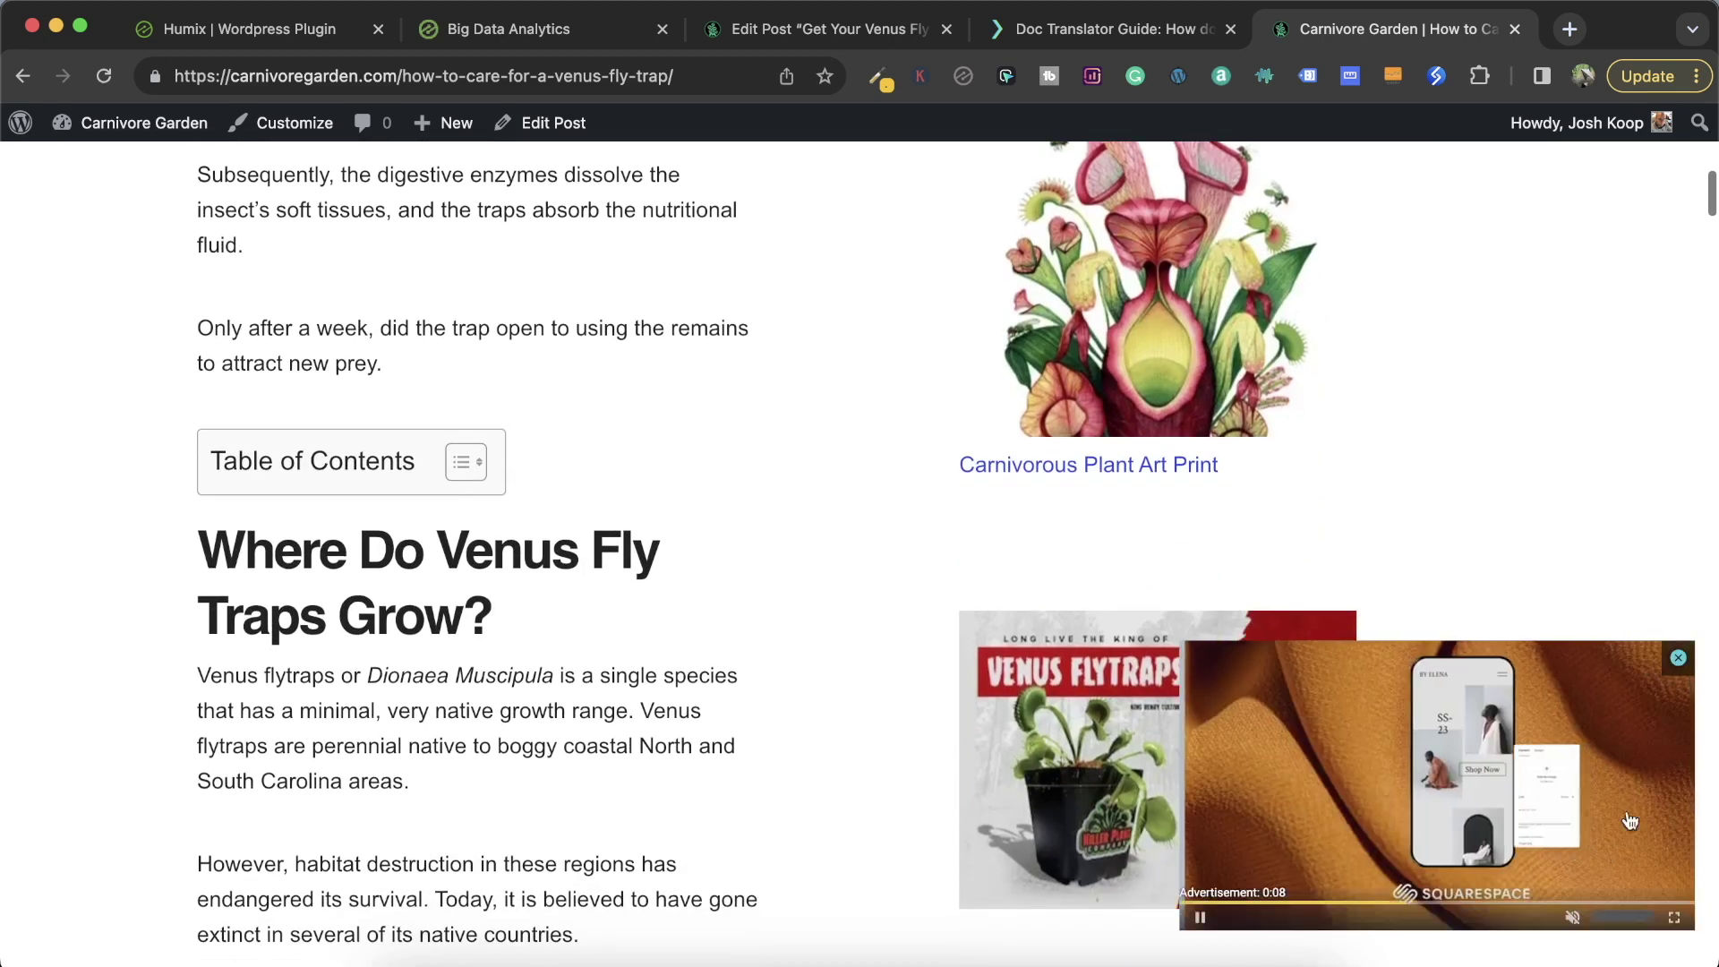
pyautogui.scroll(8, 1626, 544)
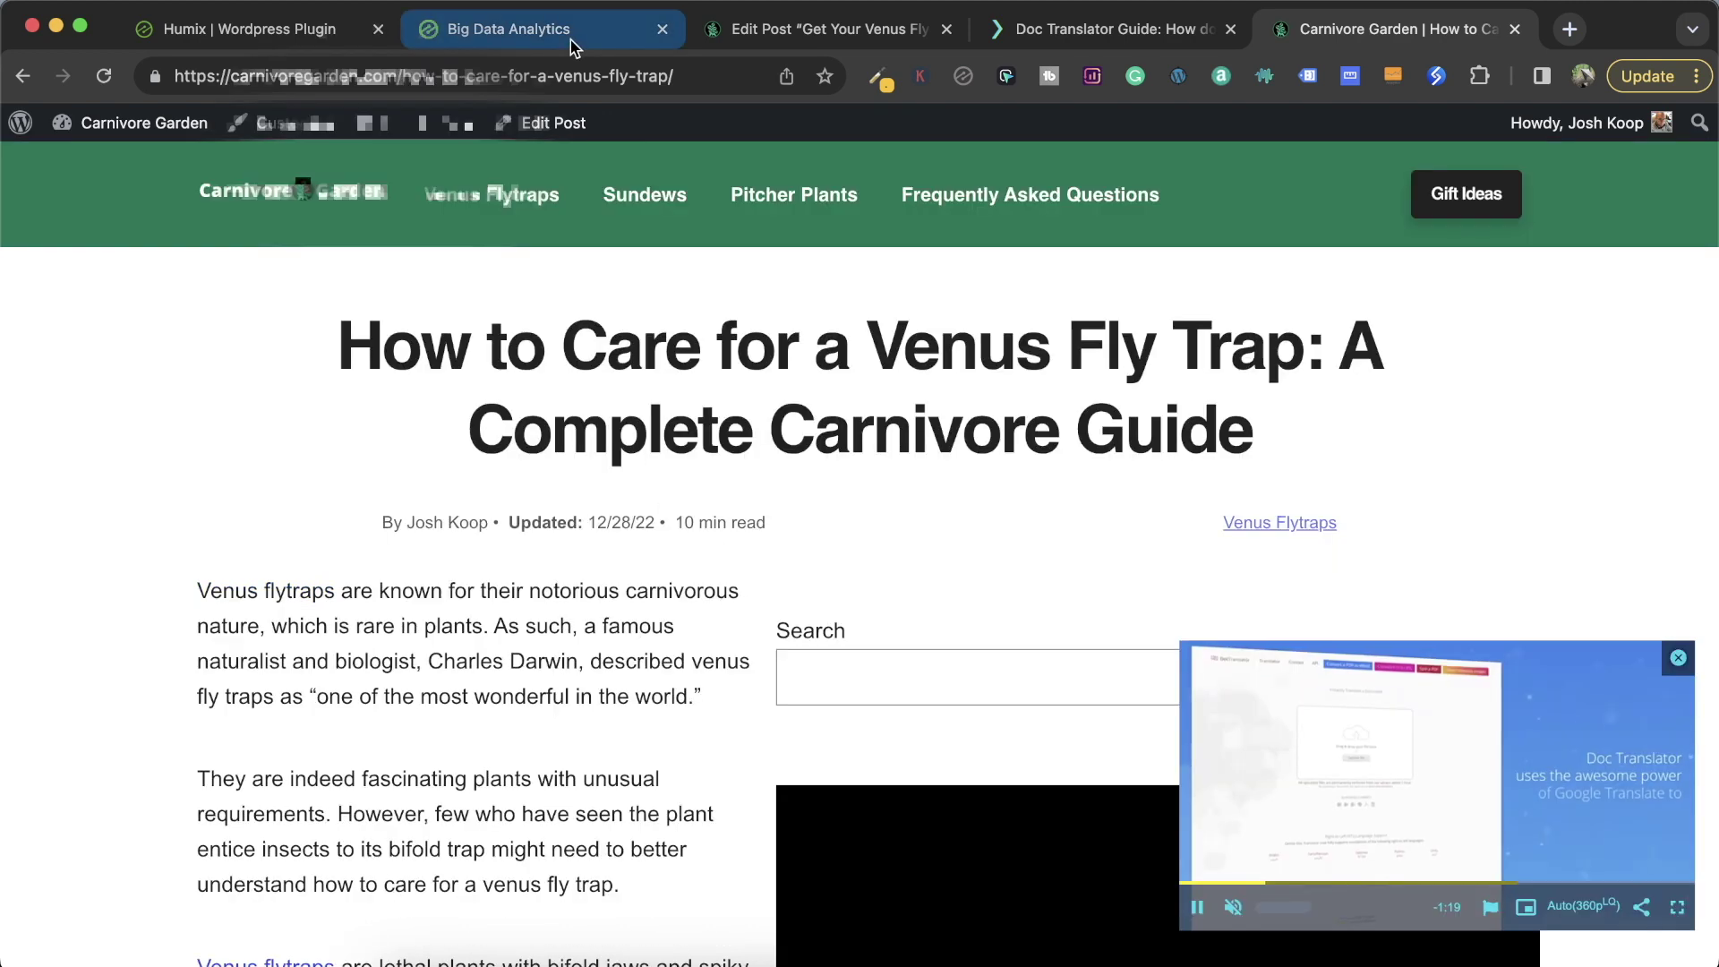
pyautogui.scroll(5, 681, 376)
# Show the Humix Owned Overview chart of playback starts for Apr 1 – Jun 30, 2023.
pyautogui.click(571, 36)
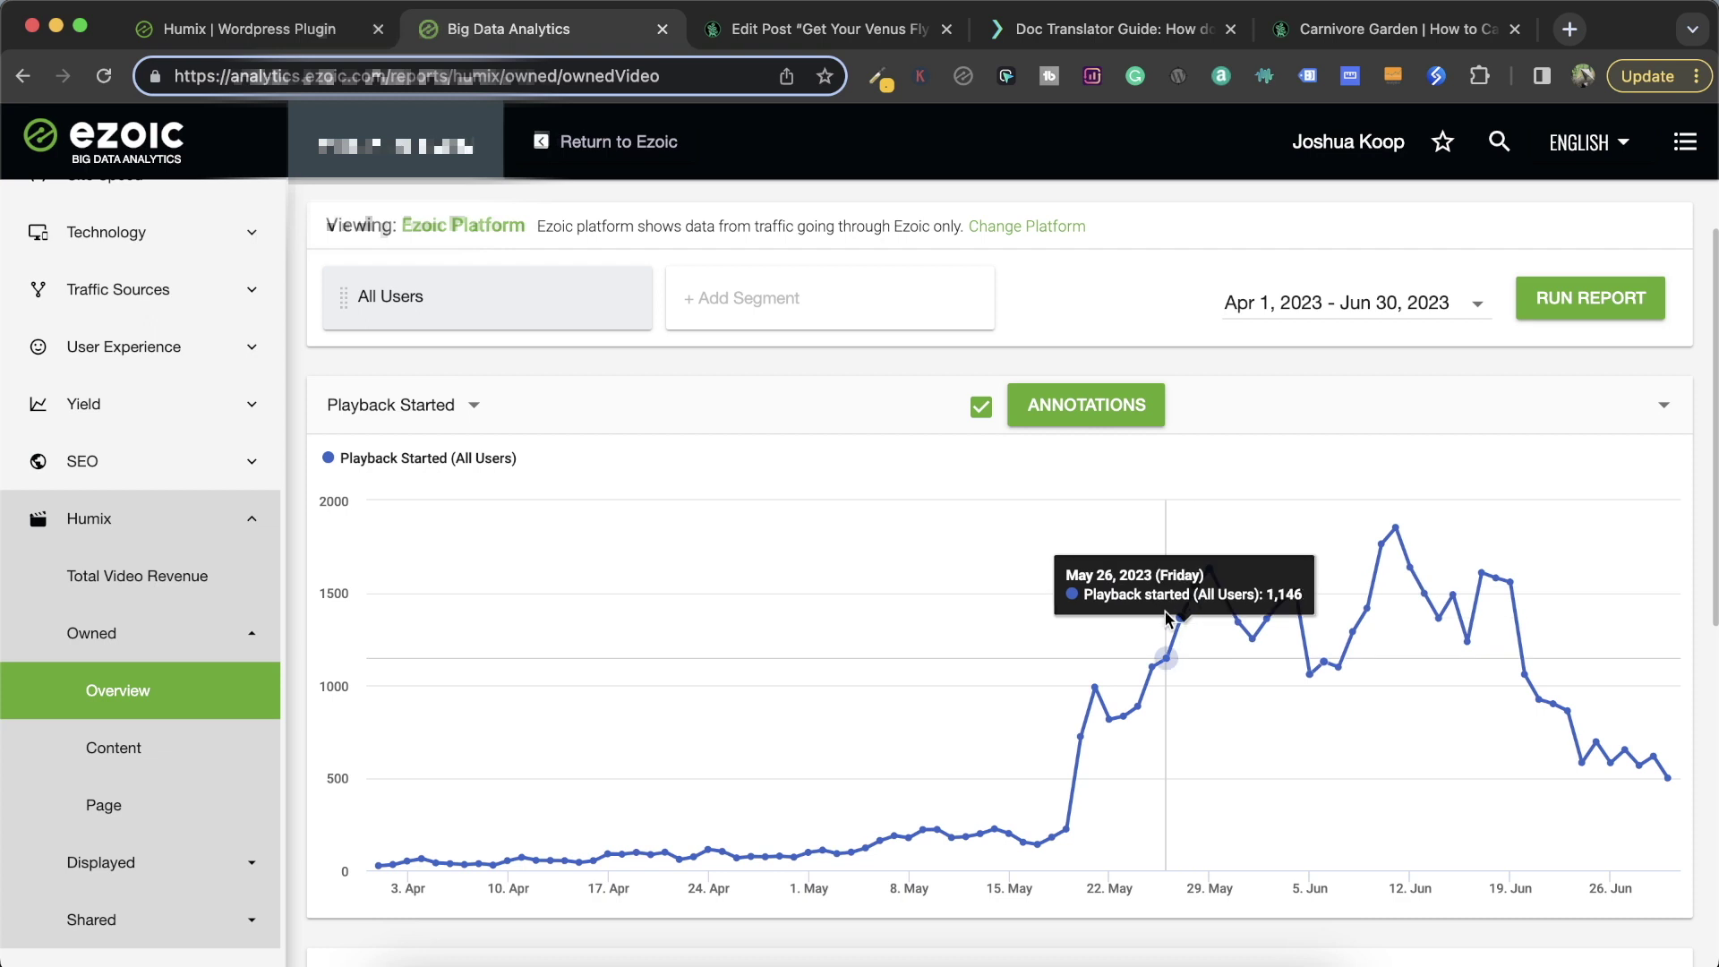
pyautogui.scroll(1, 1303, 466)
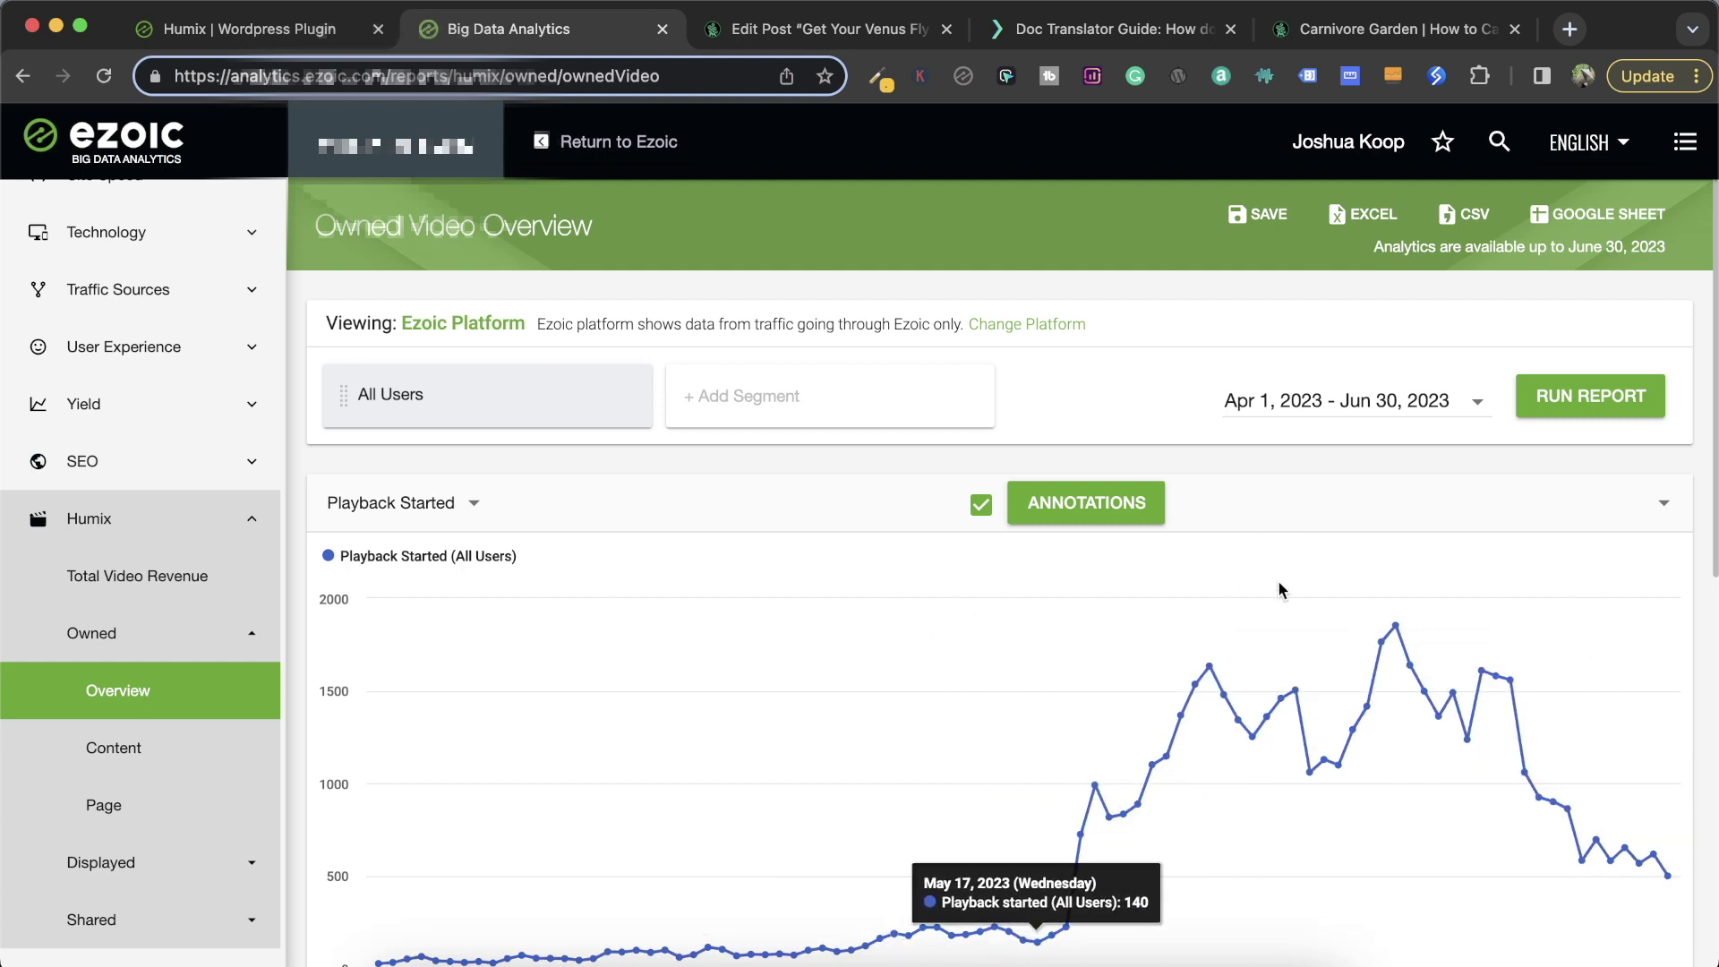
# Insert a Humix Block into the post from the block inserter.
pyautogui.click(1343, 36)
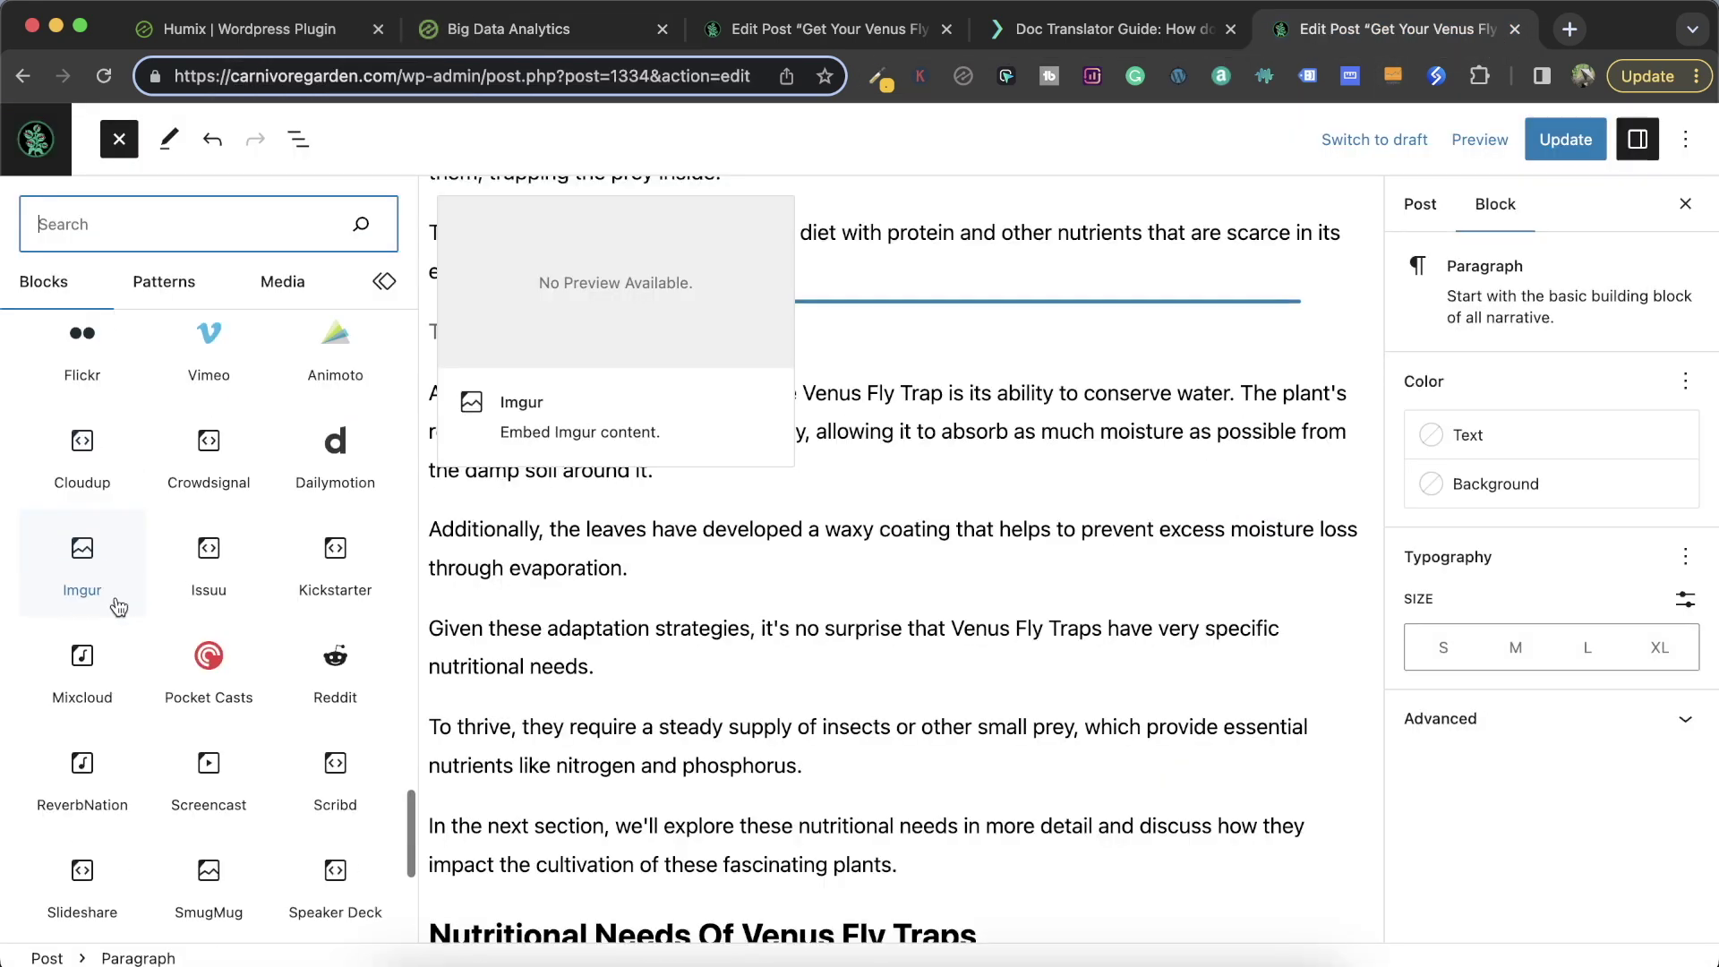
pyautogui.scroll(-5, 209, 716)
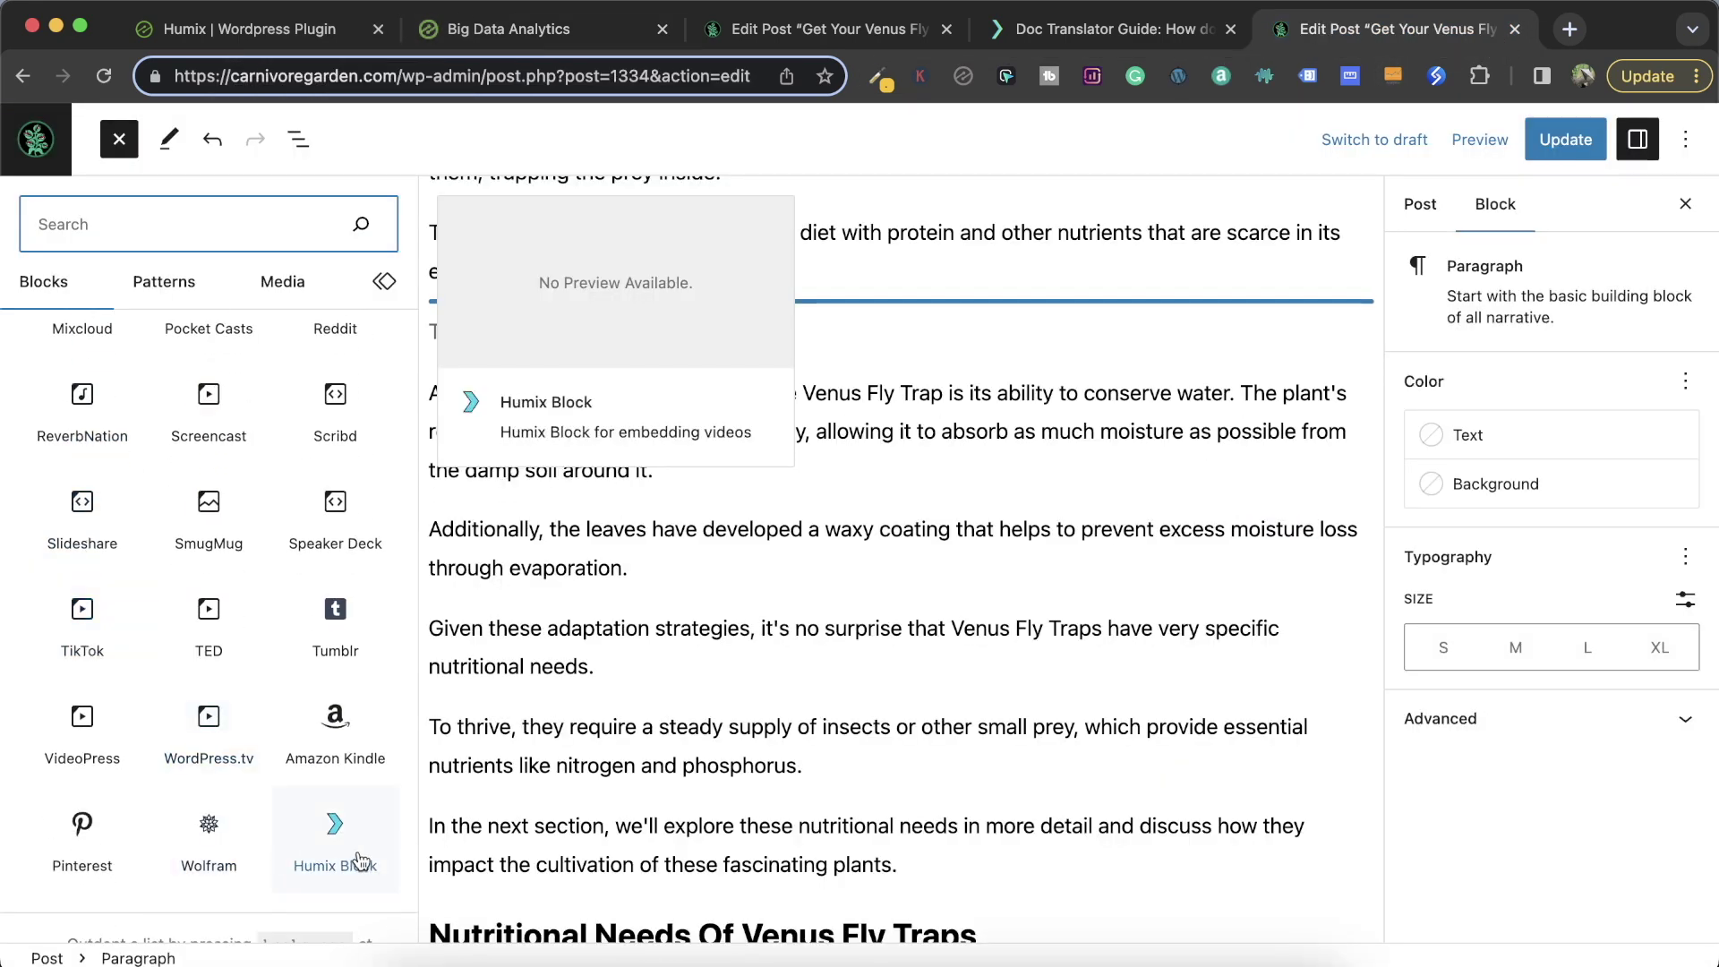
pyautogui.click(347, 788)
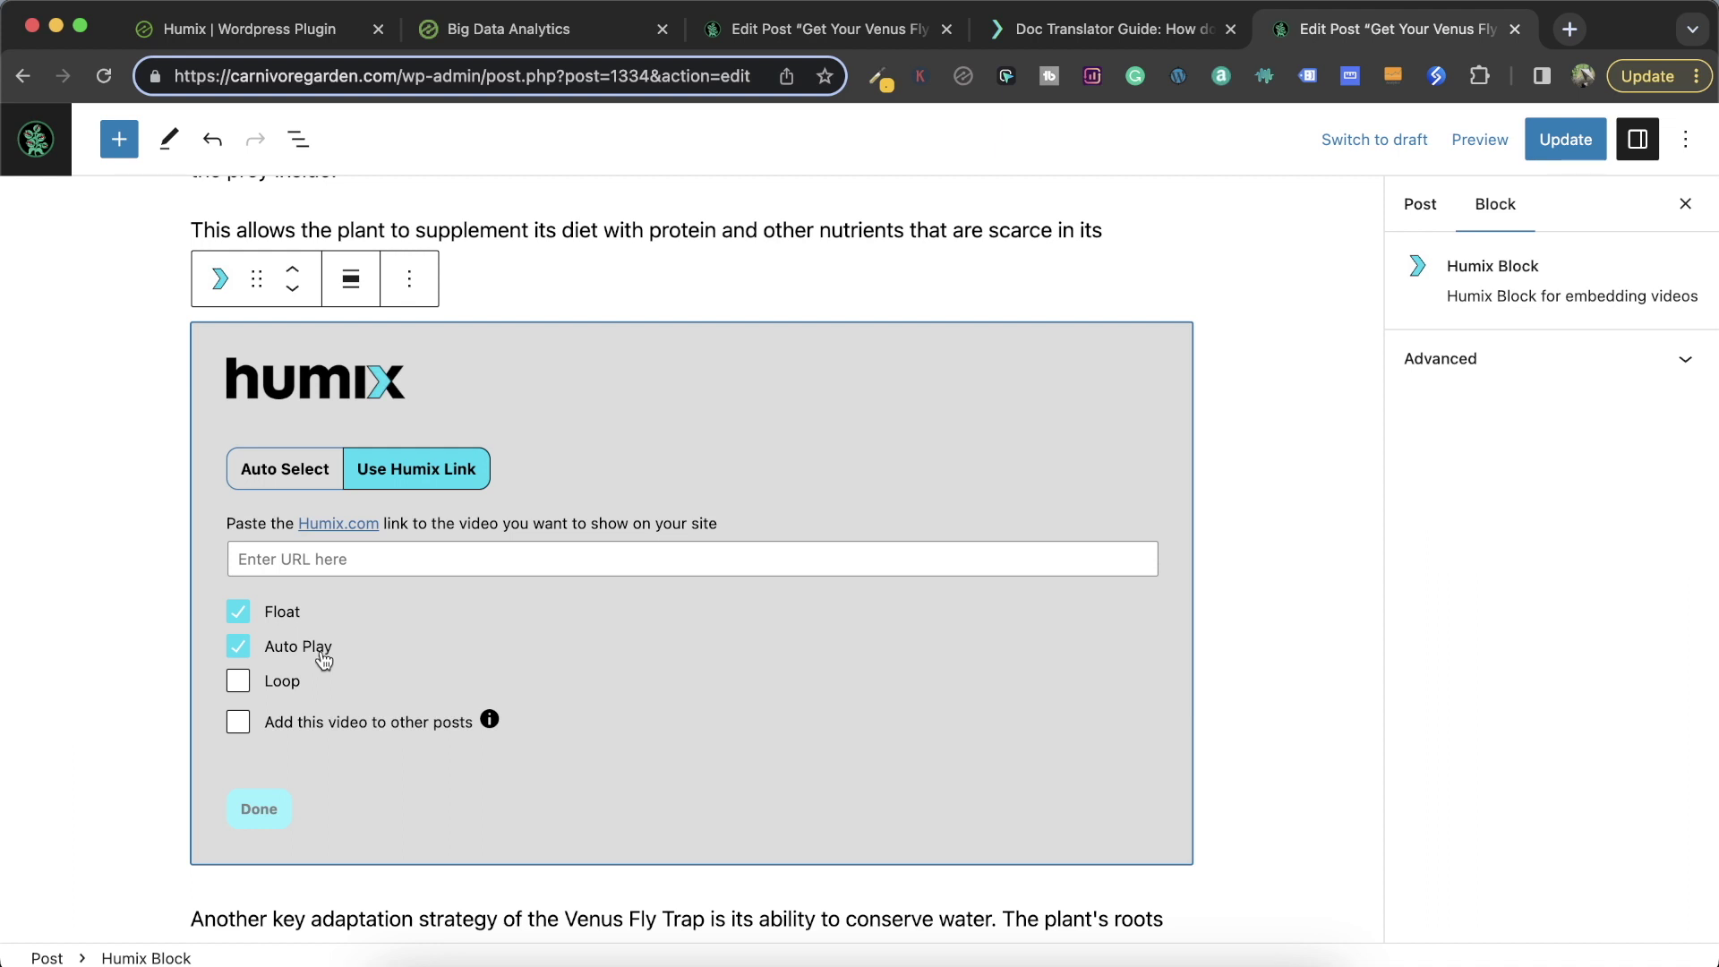
# Toggle video looping and enable 'Add this video to other posts' on the Humix block.
pyautogui.click(240, 682)
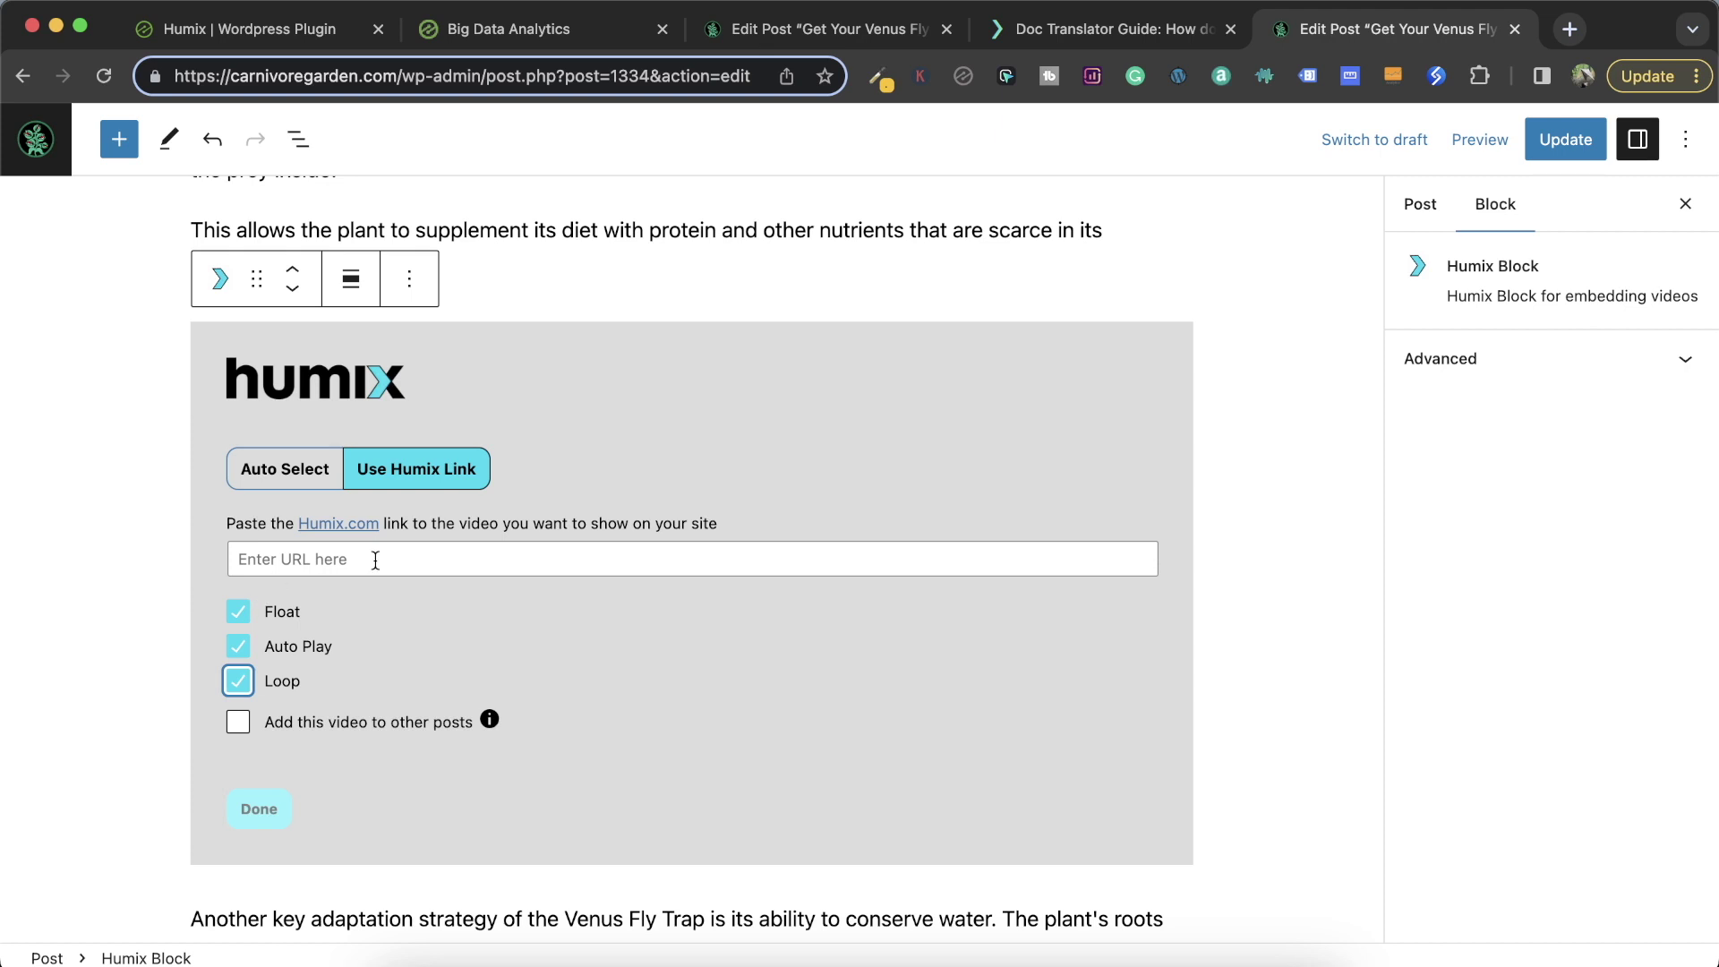
pyautogui.click(489, 724)
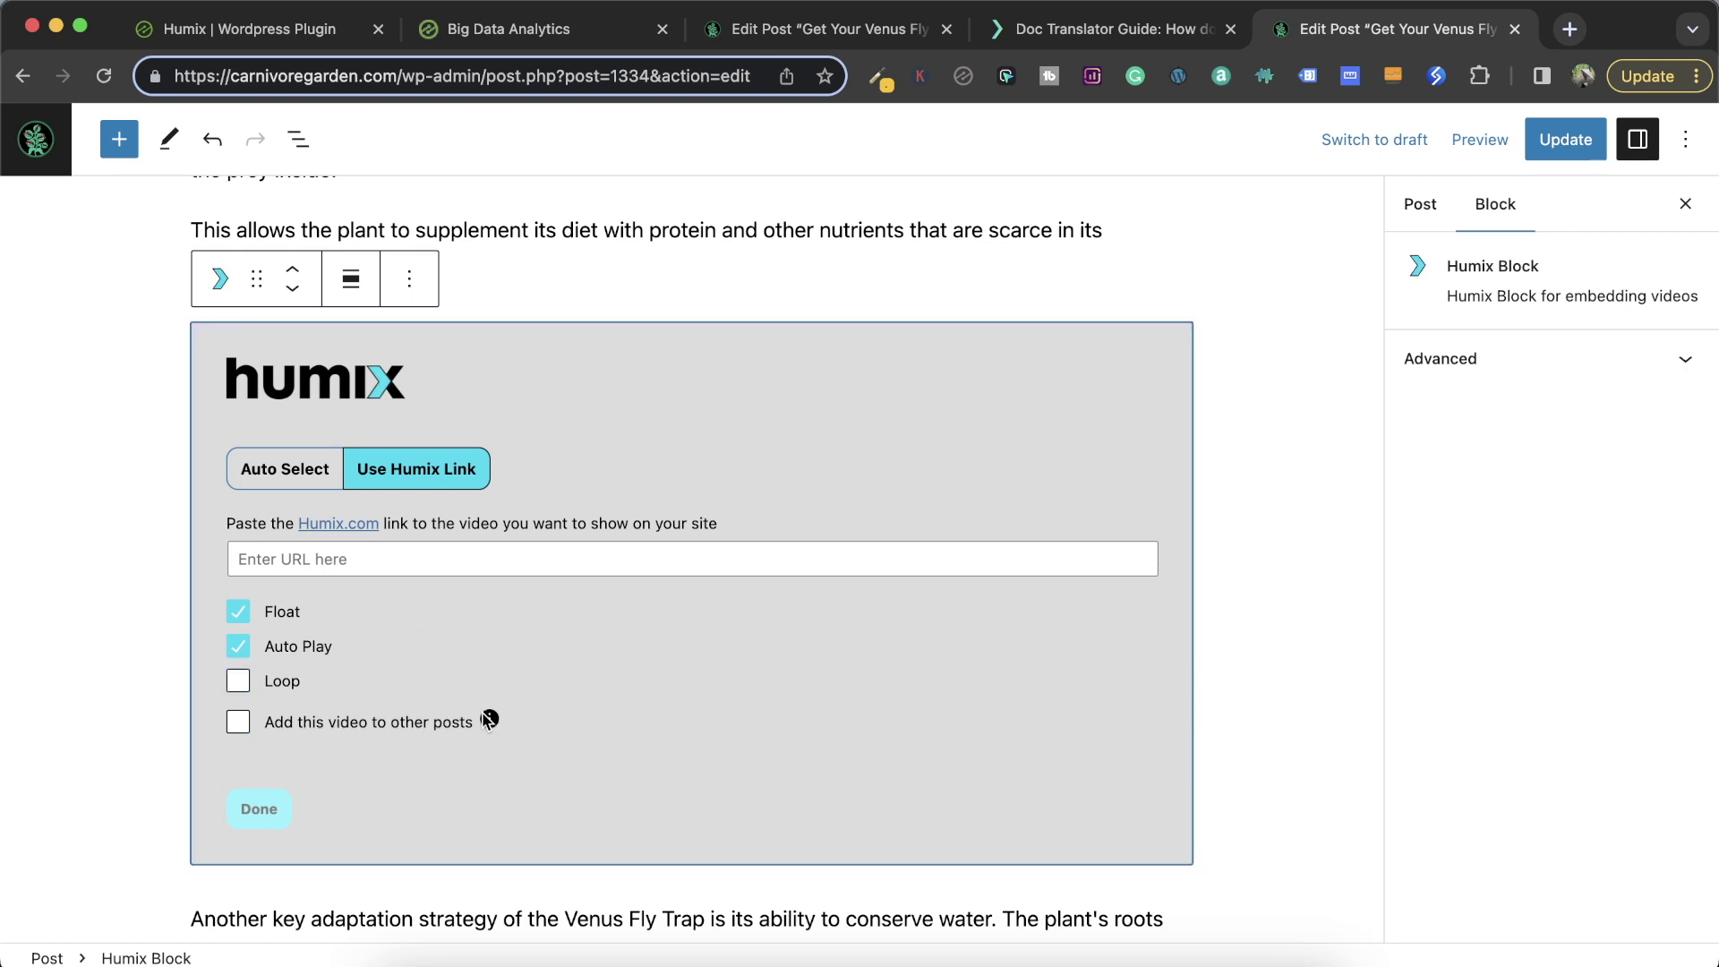
pyautogui.moveTo(489, 720)
pyautogui.scroll(15, 573, 409)
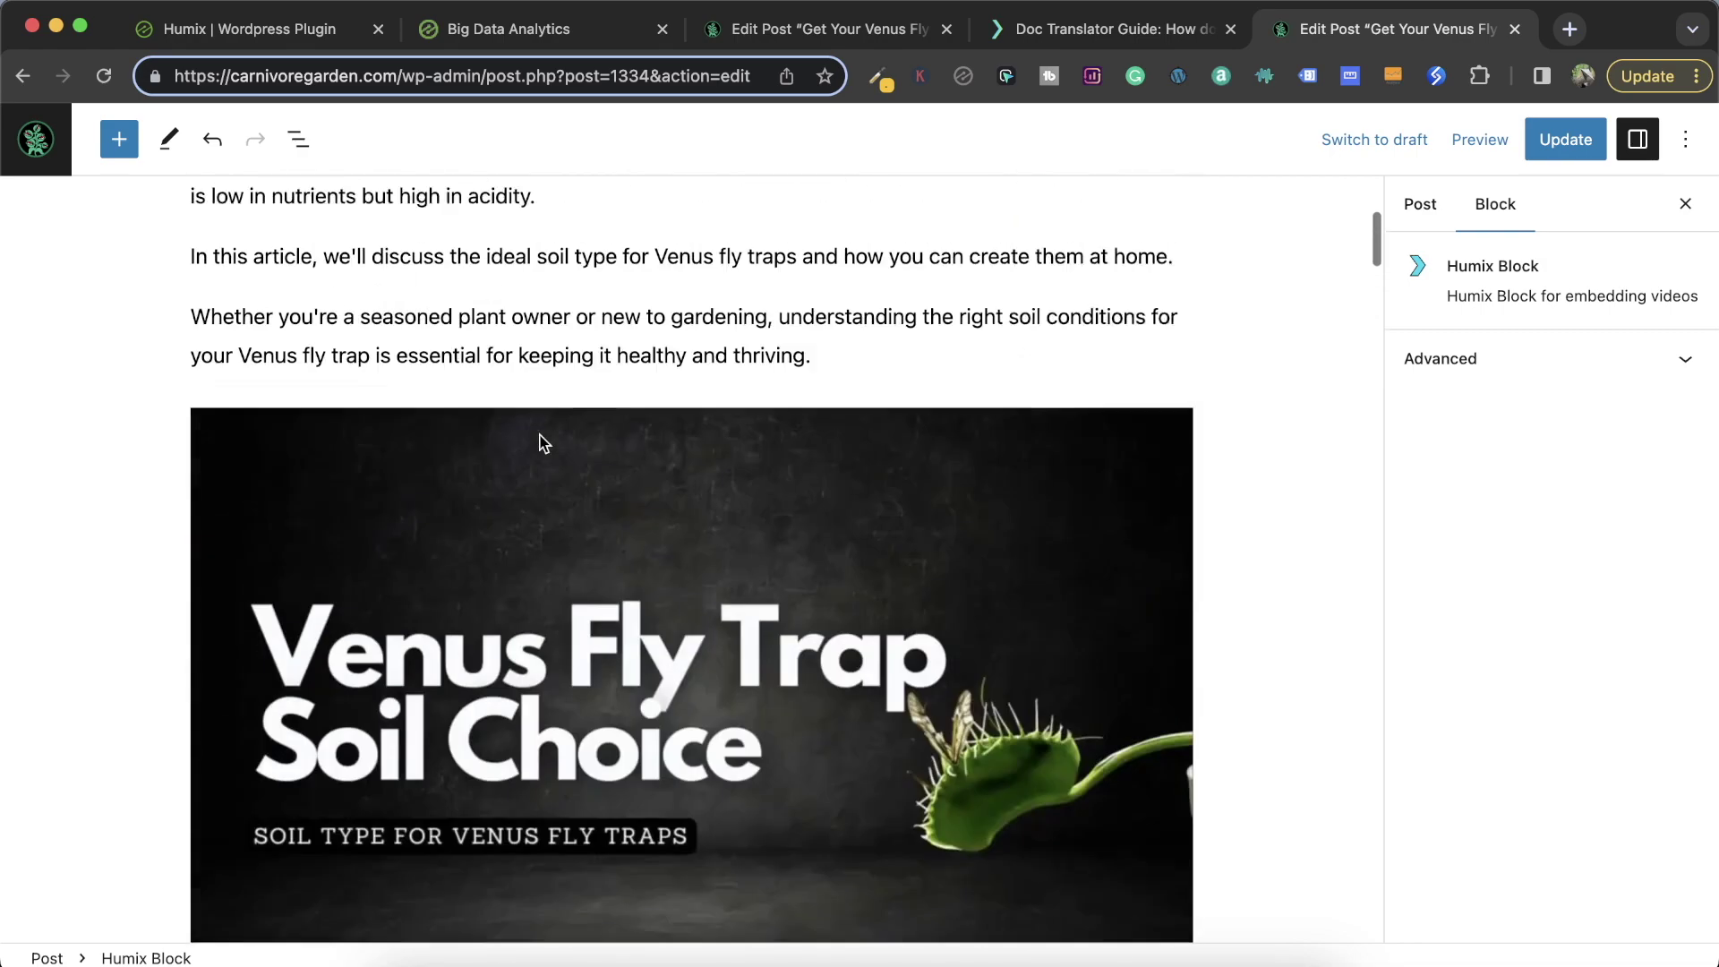
pyautogui.scroll(-15, 452, 707)
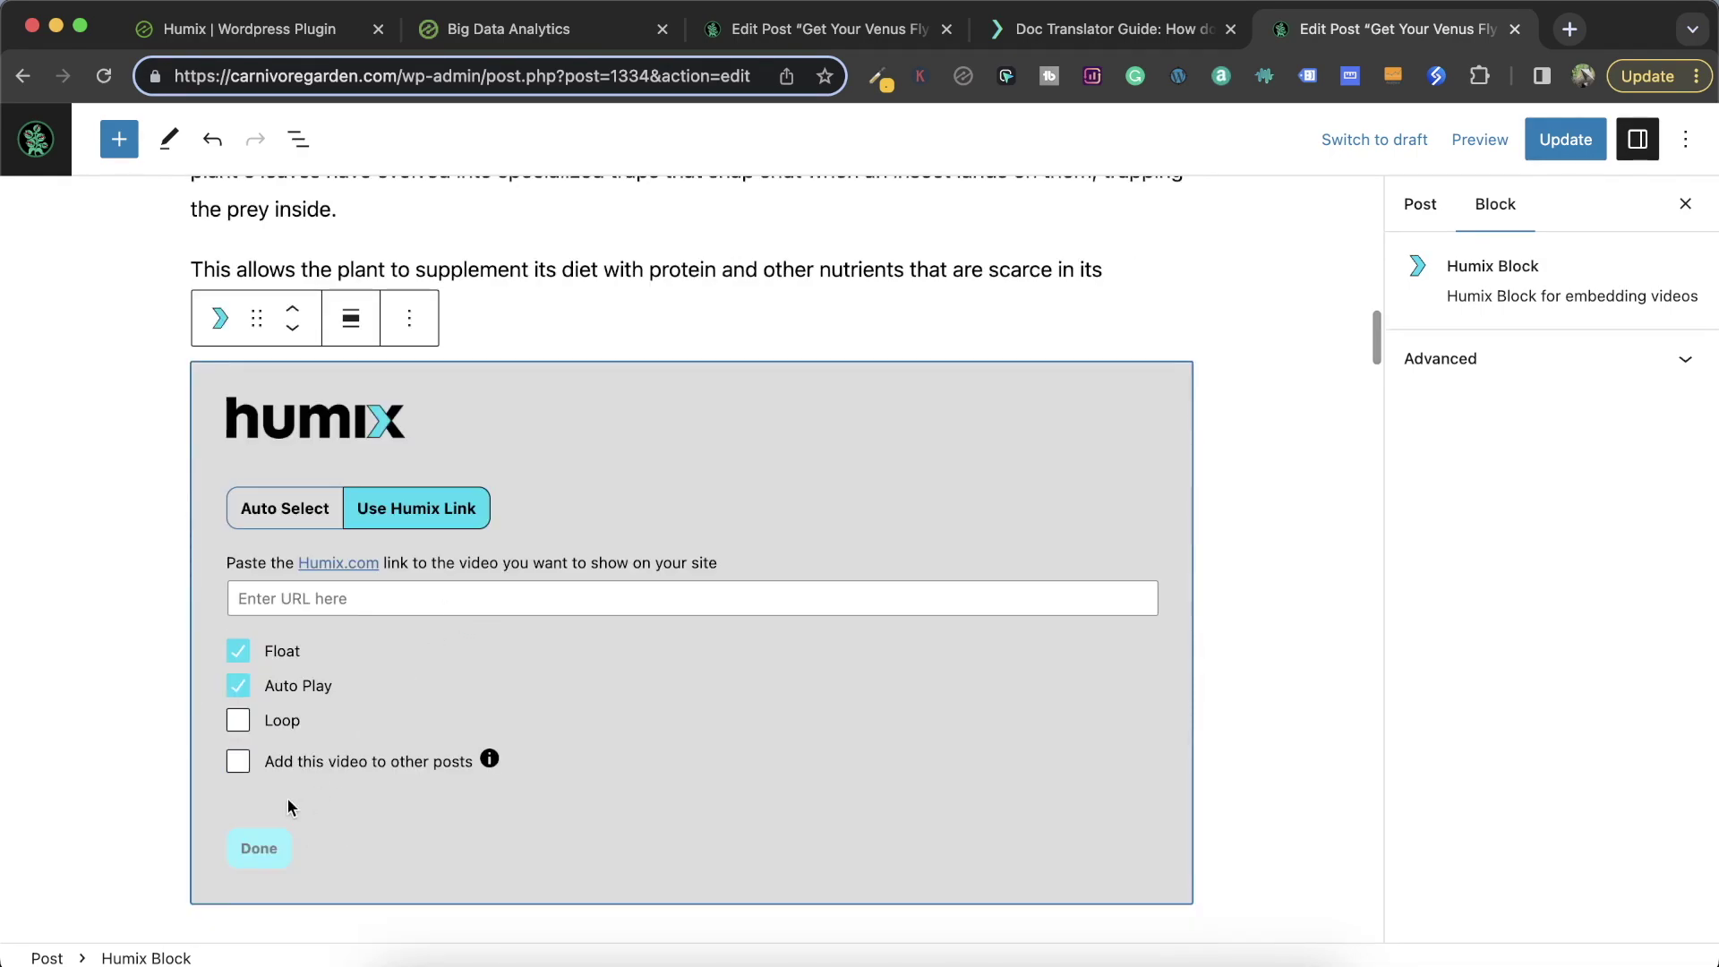
pyautogui.click(238, 761)
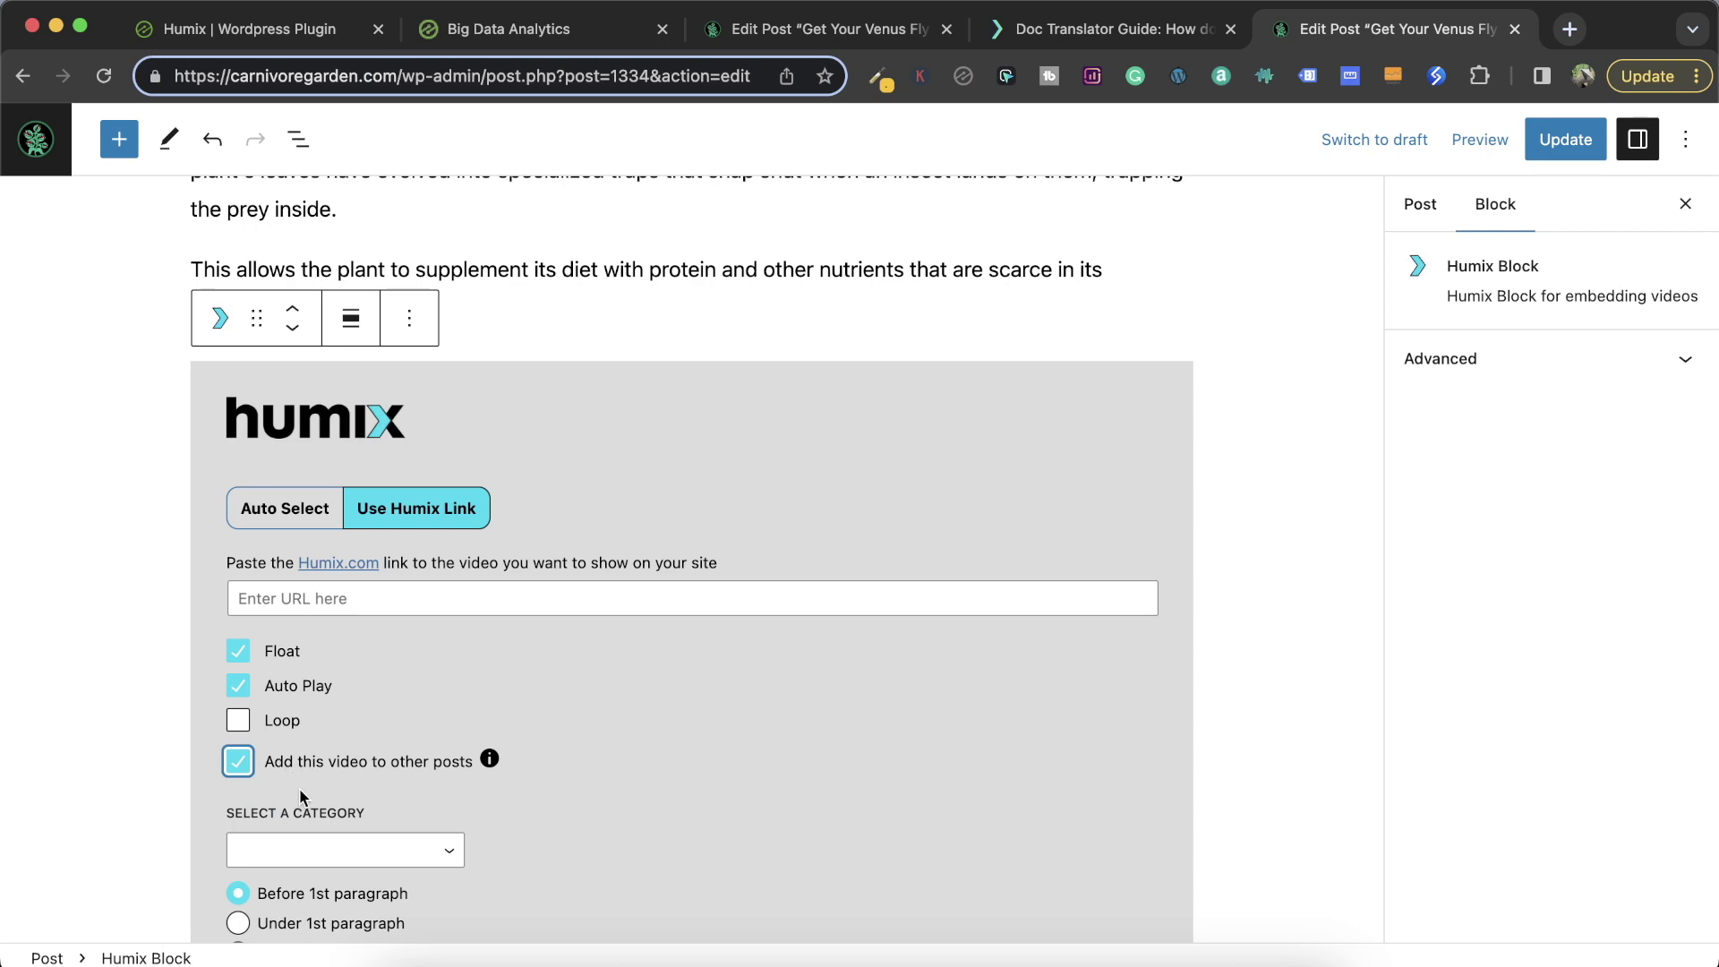
# Select Venus Flytraps as the Humix video's target category.
pyautogui.click(351, 851)
pyautogui.scroll(-2, 370, 883)
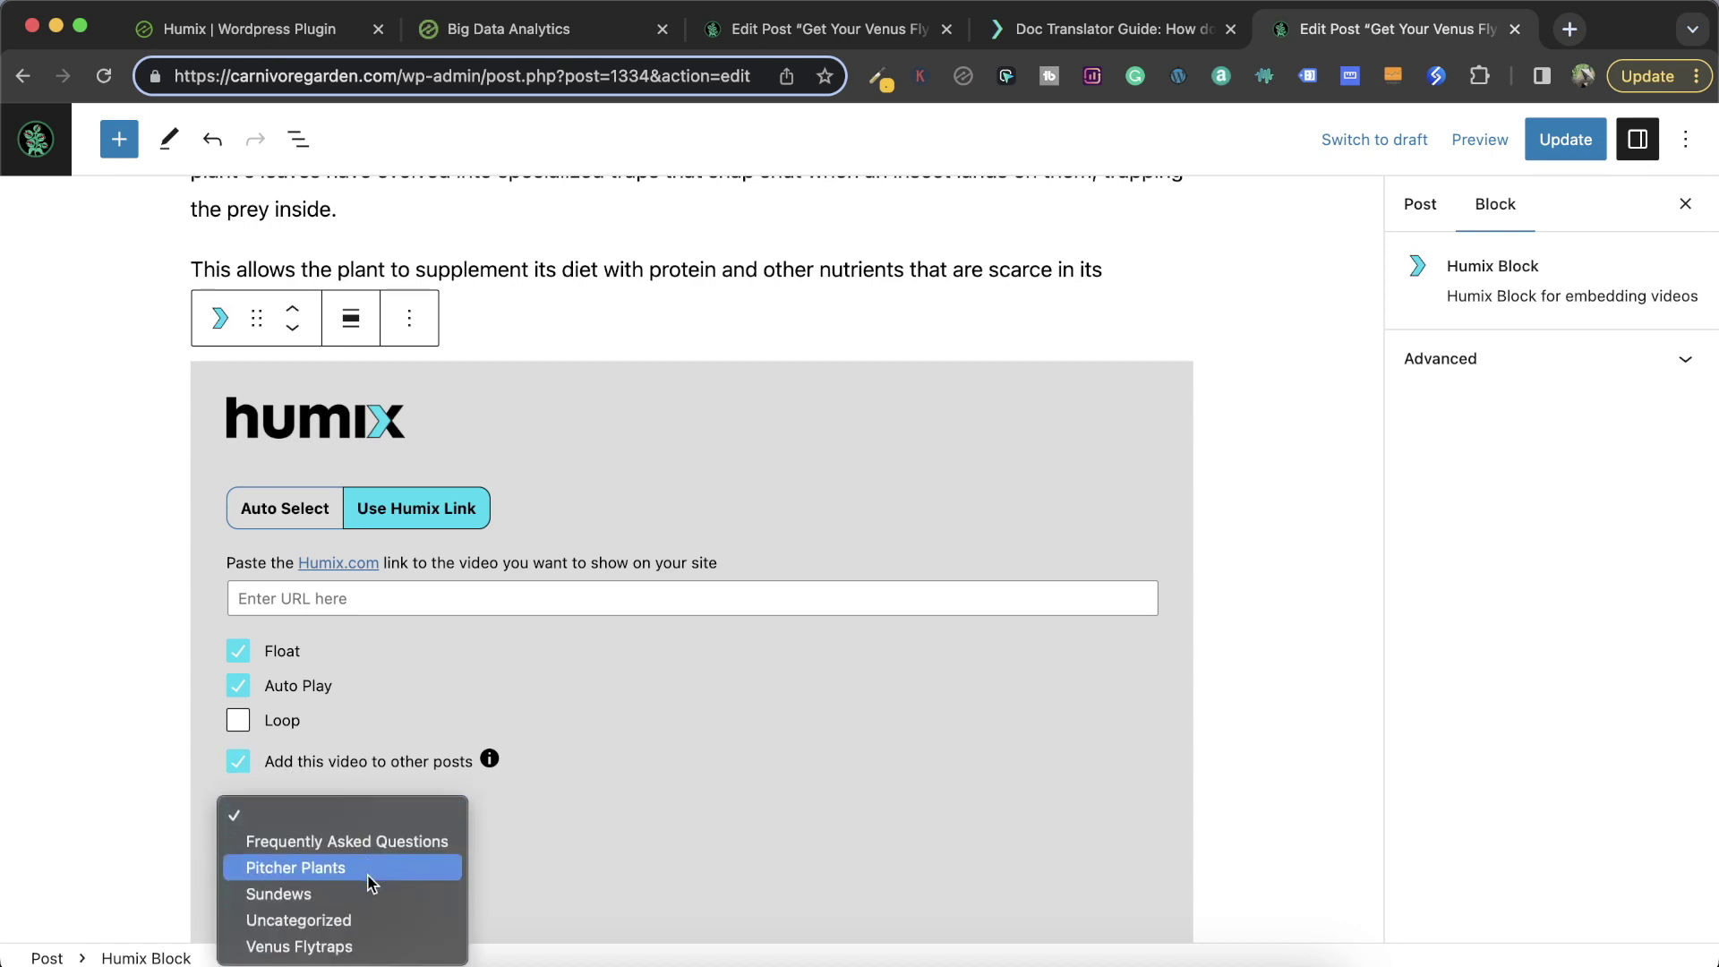
pyautogui.click(340, 946)
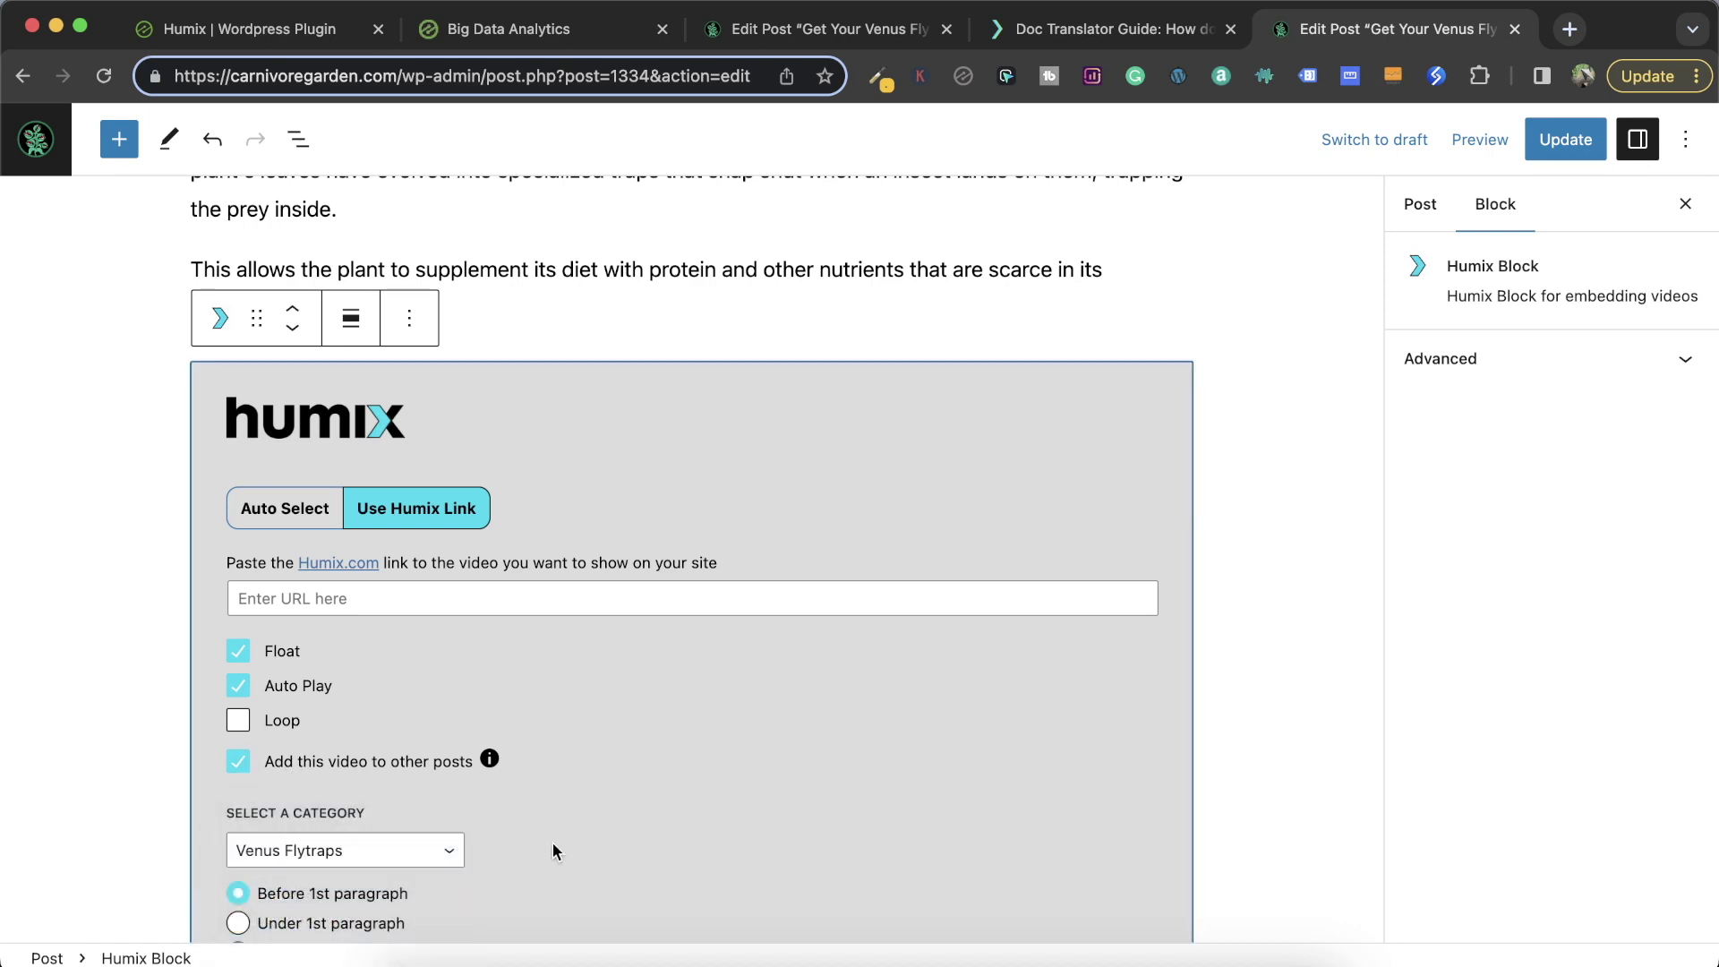
# Review the placement options, then go to Humix.com in a new tab to find a video.
pyautogui.scroll(-3, 552, 846)
pyautogui.scroll(-1, 552, 848)
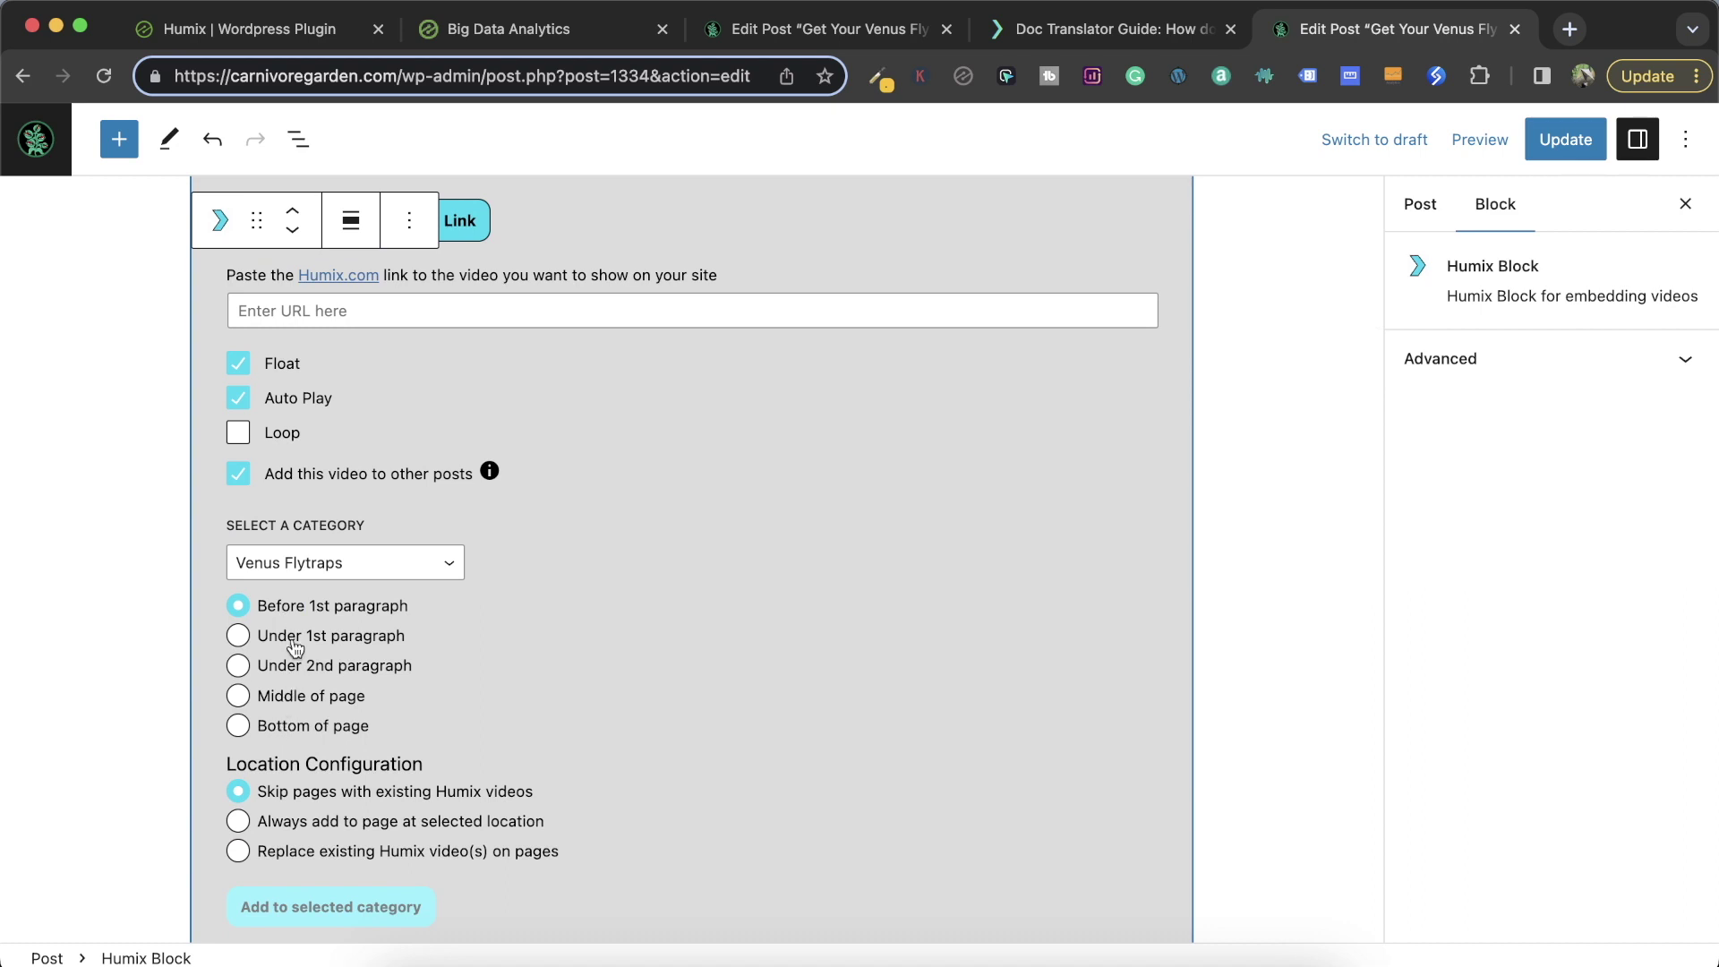
pyautogui.scroll(-2, 564, 856)
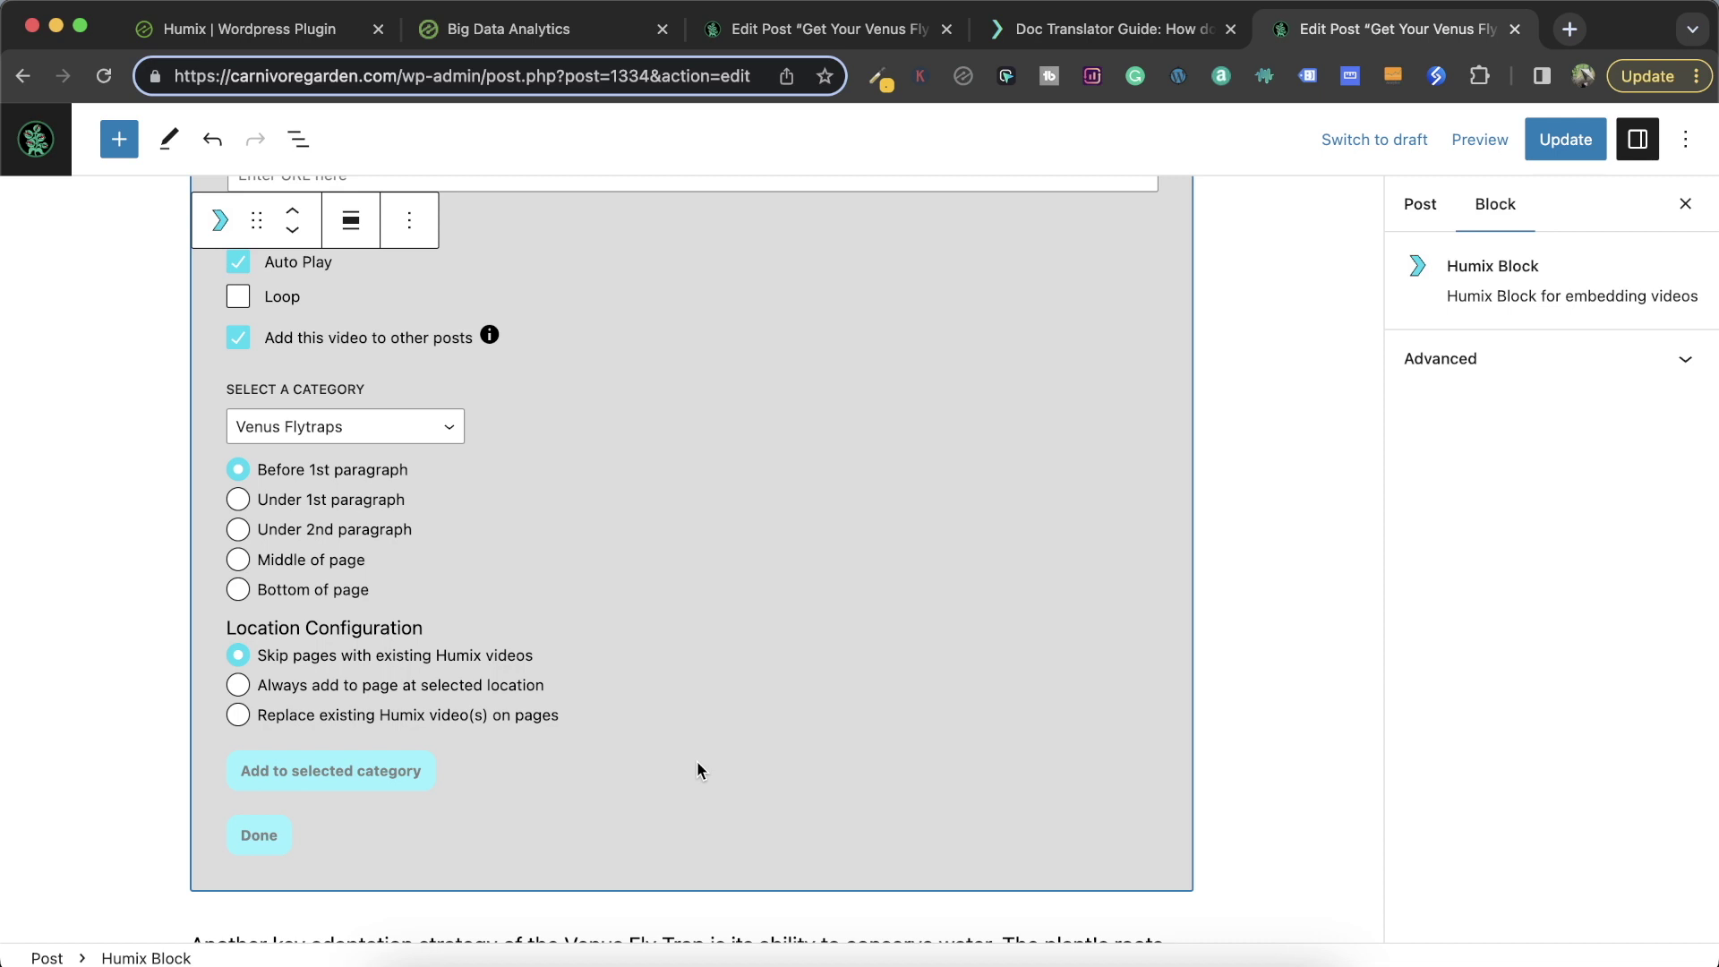
pyautogui.scroll(3, 979, 315)
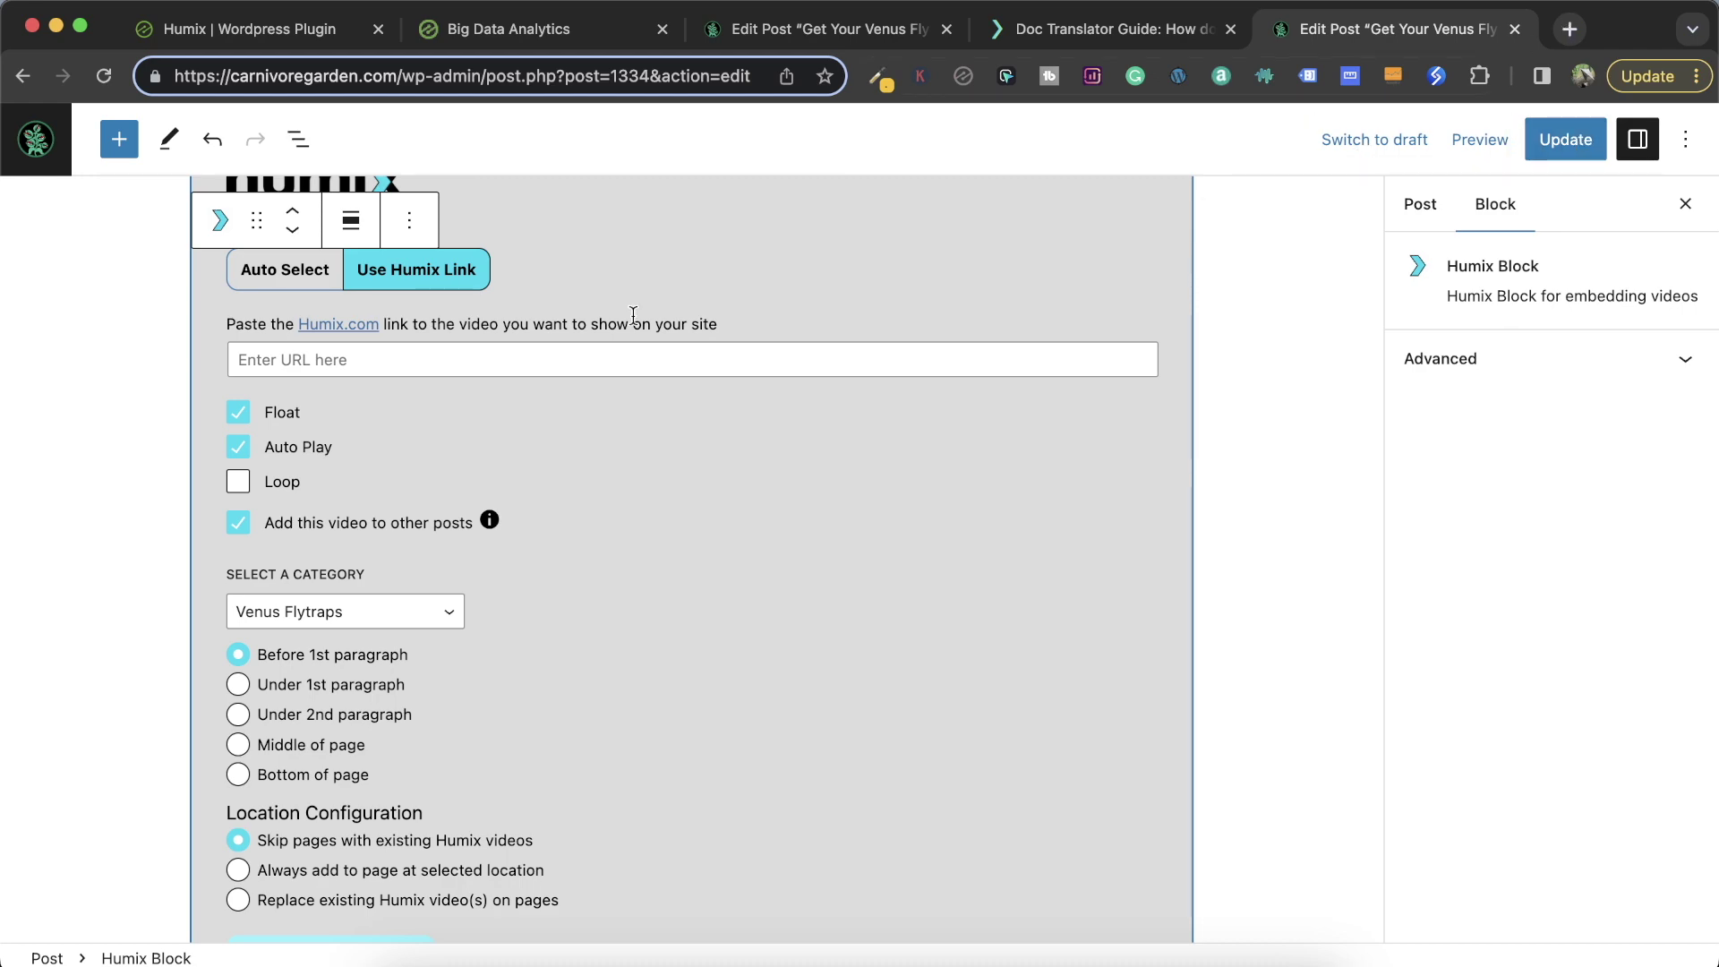
pyautogui.click(346, 326)
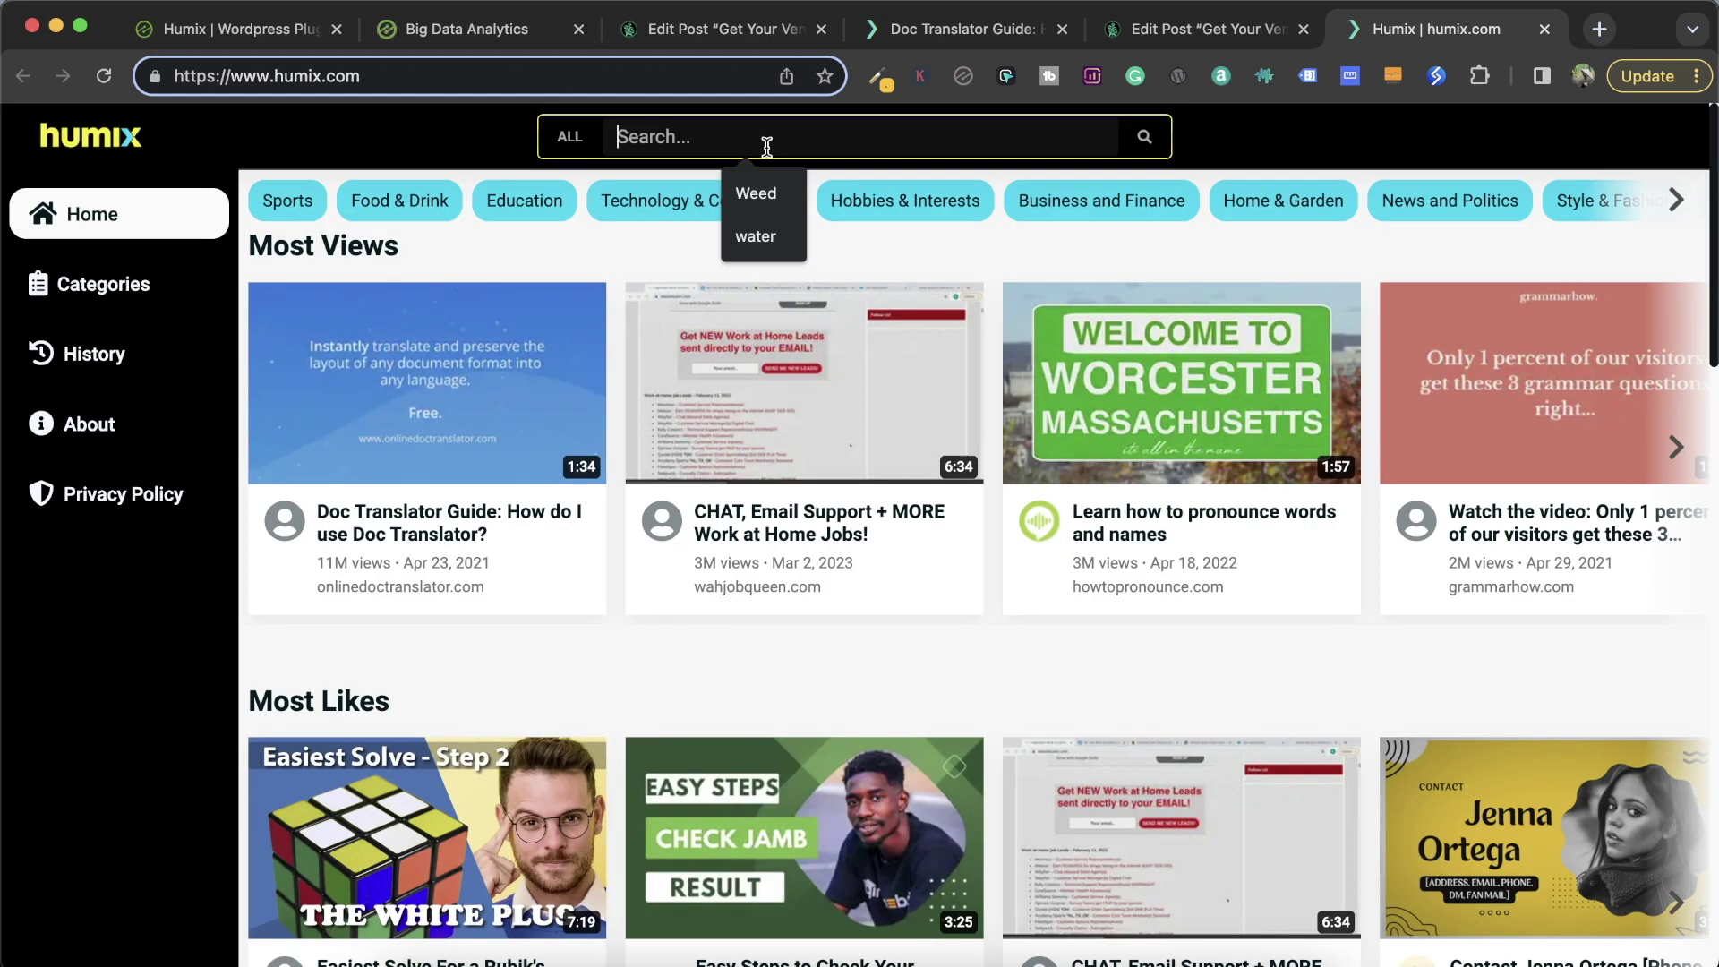
# Search Humix for Venus fly trap videos and open the droopy Venus Fly trap video.
pyautogui.write('fly trap')
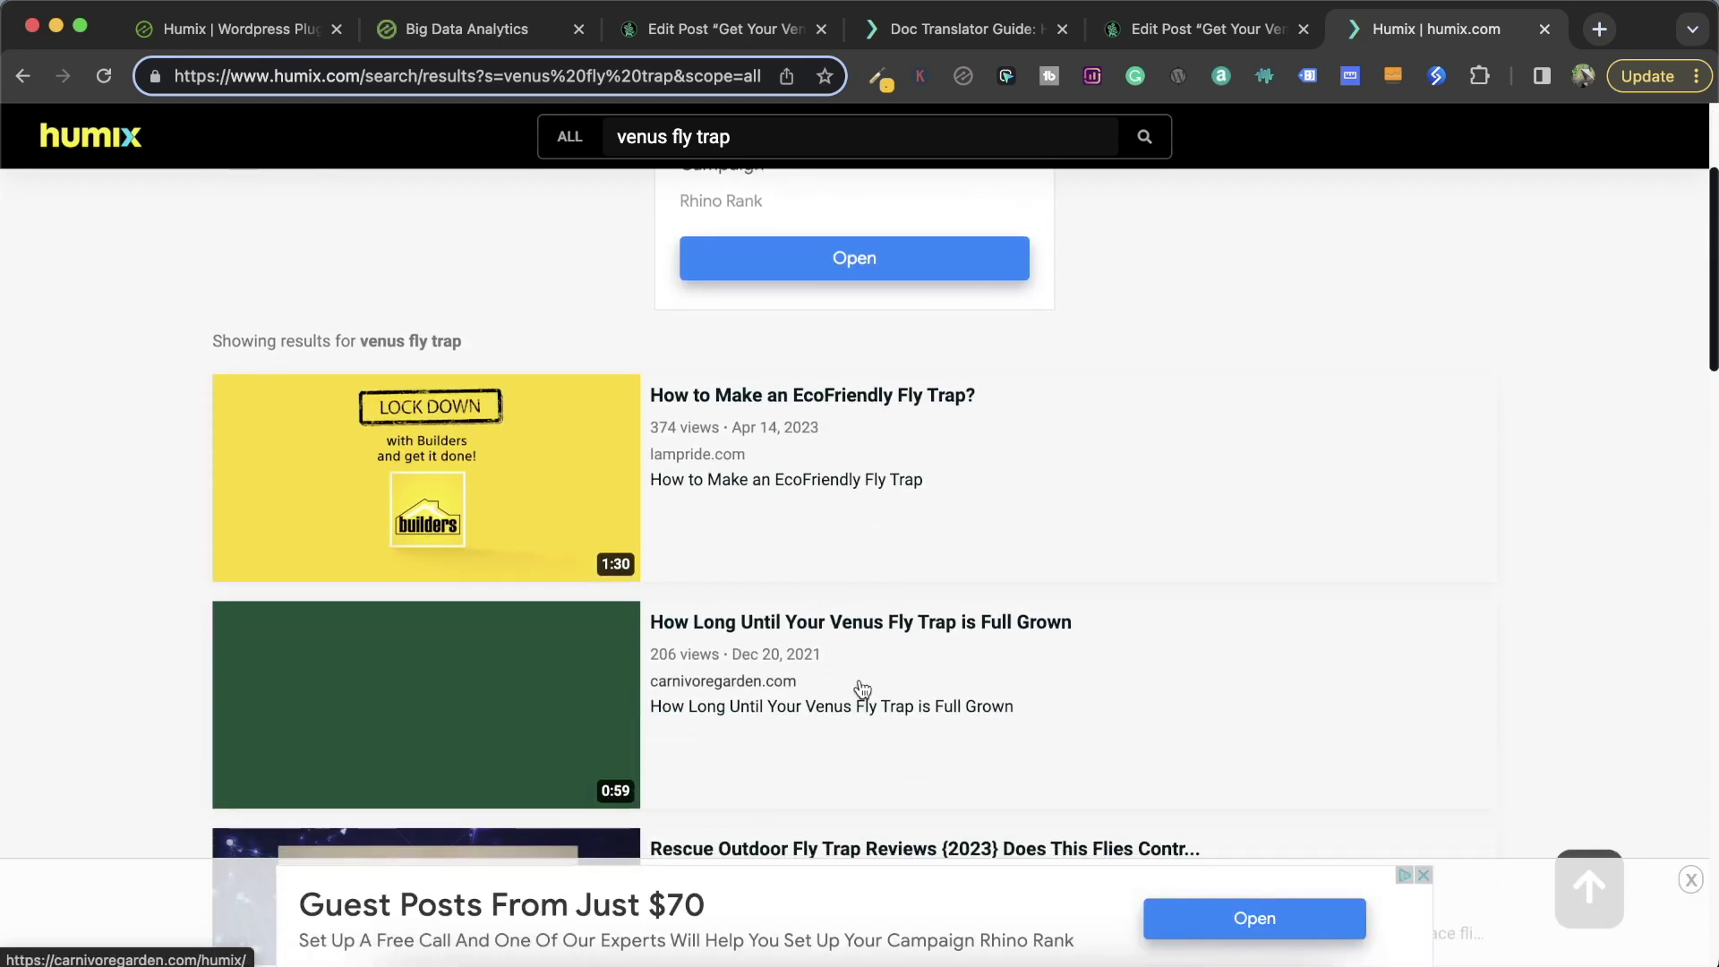
pyautogui.scroll(-5, 862, 690)
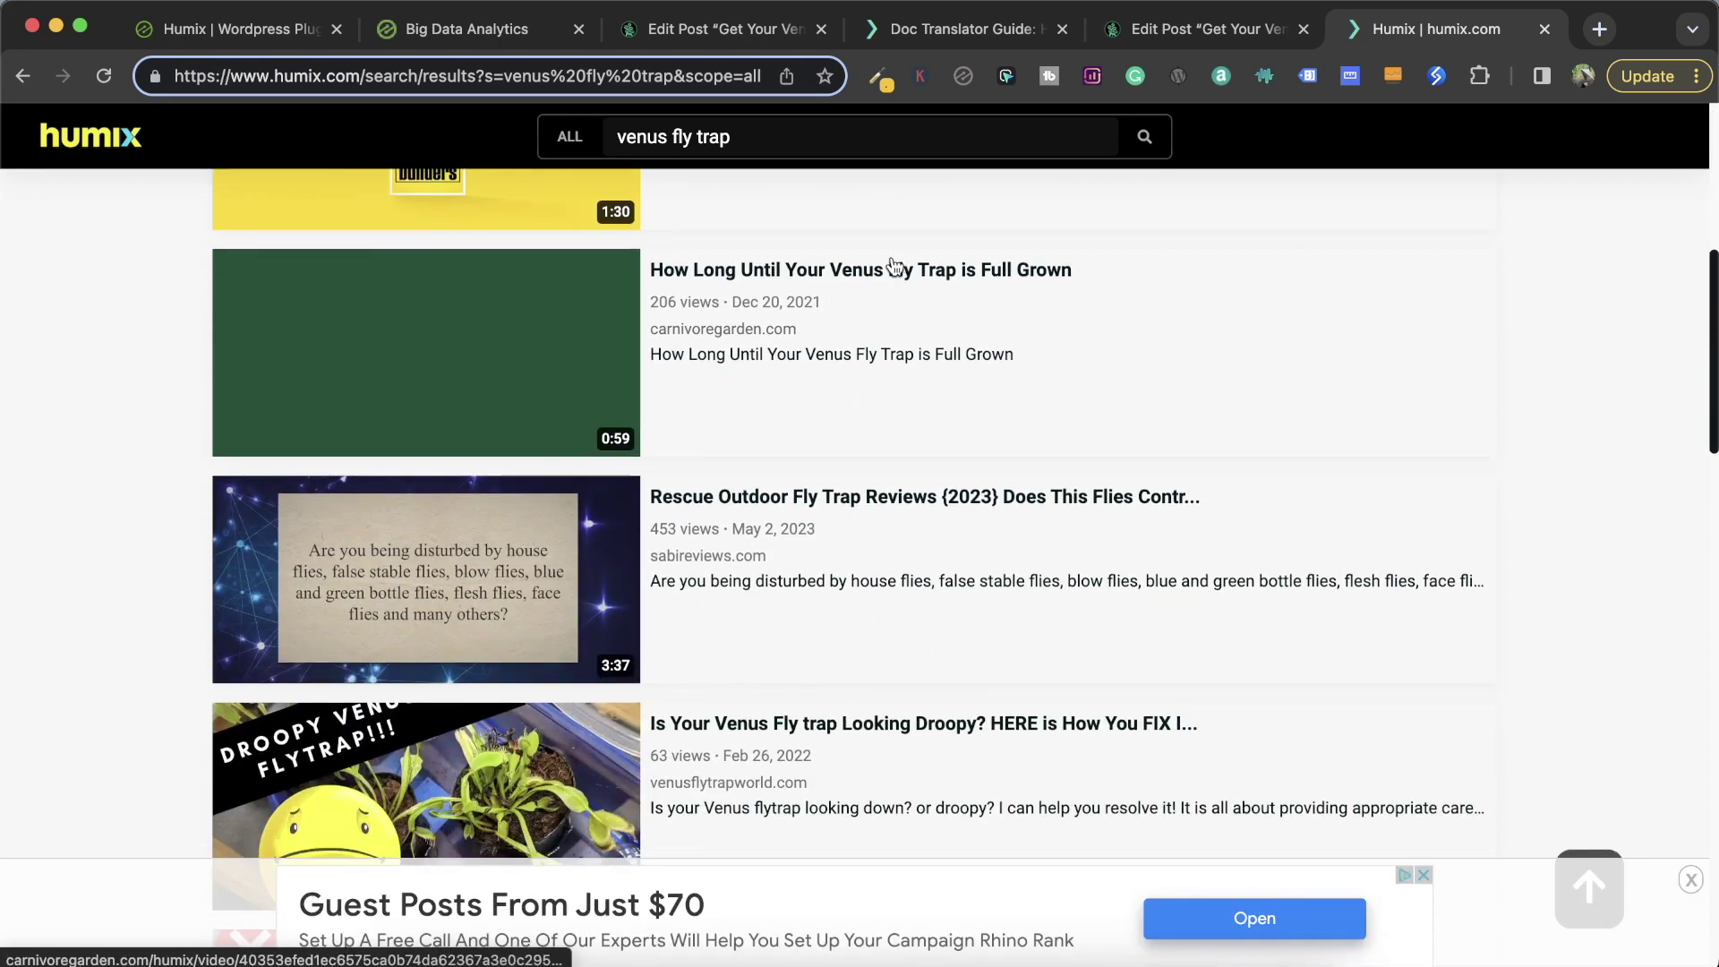
pyautogui.rightClick(834, 280)
pyautogui.click(748, 663)
pyautogui.scroll(-2, 748, 662)
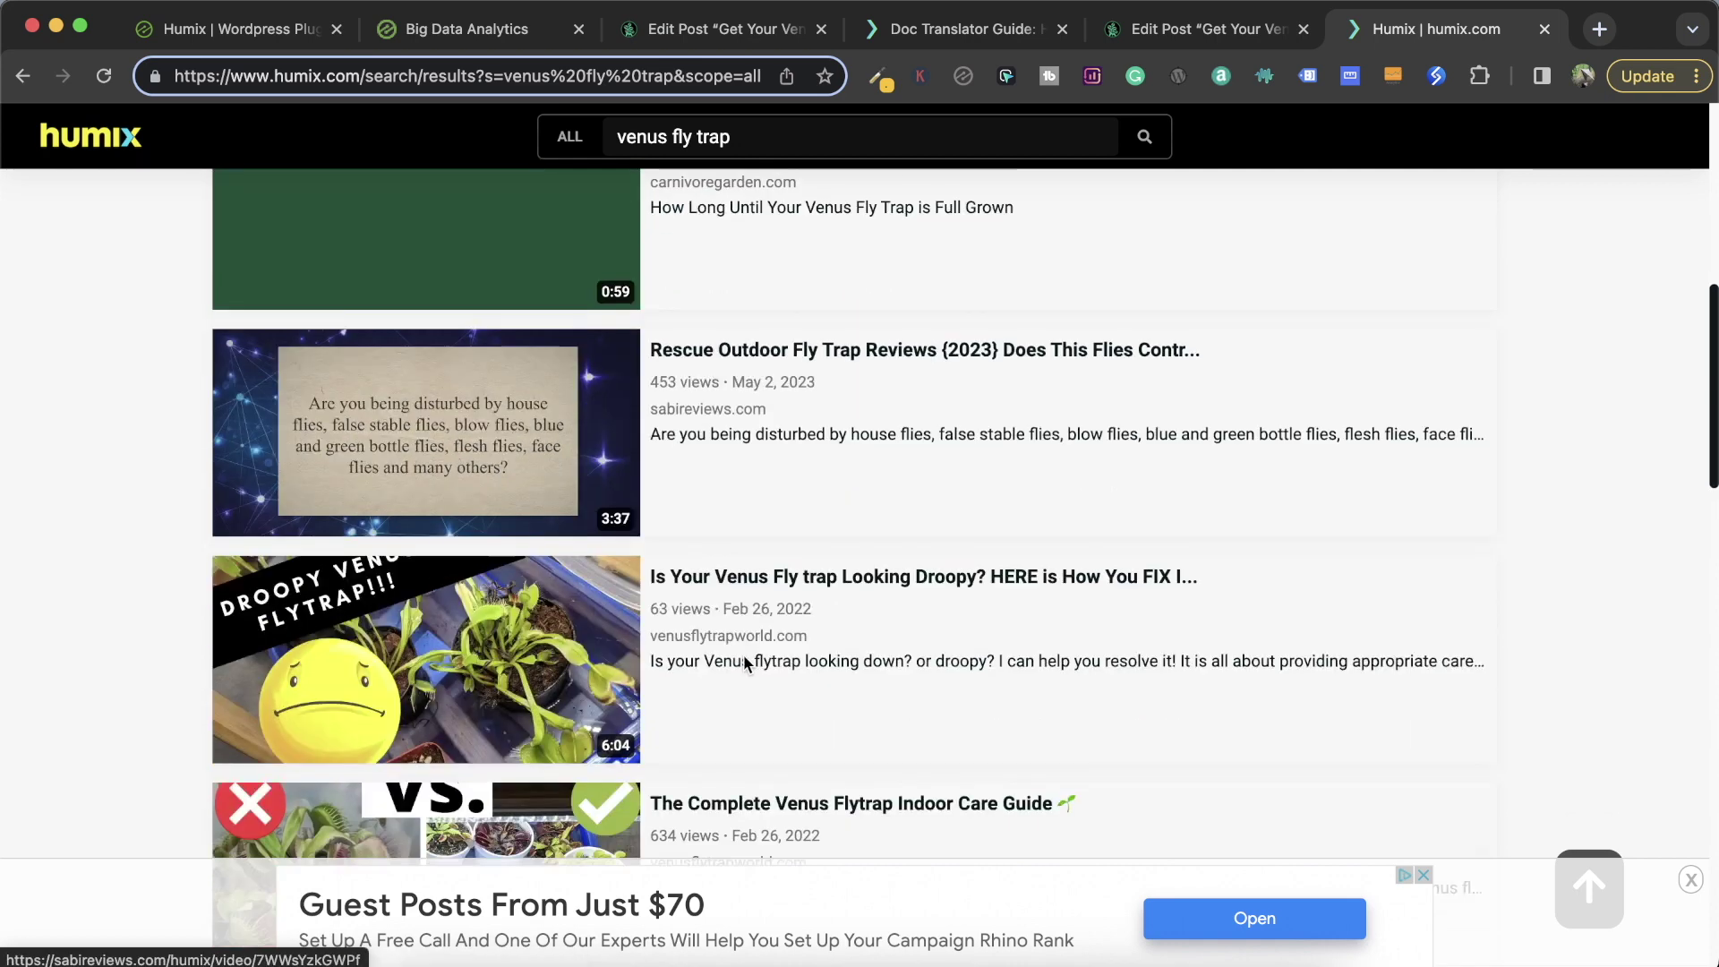
pyautogui.click(849, 548)
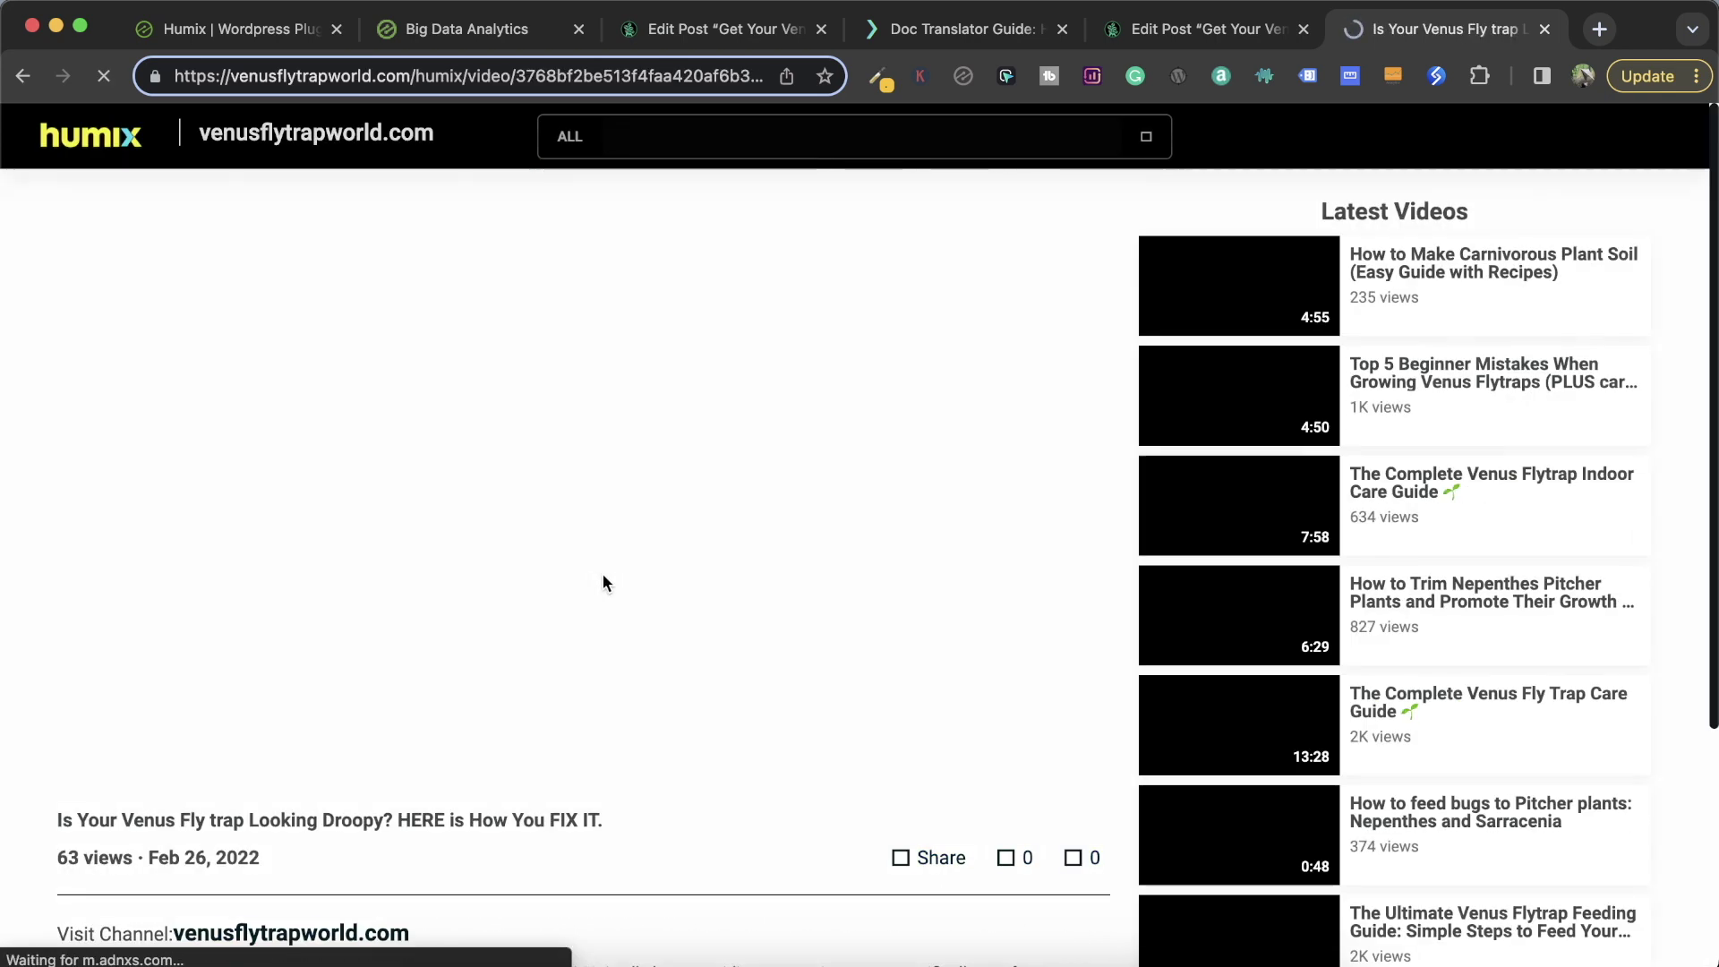
# Copy the droopy Venus Fly trap video's URL and paste it into the Humix block's link field.
pyautogui.click(626, 77)
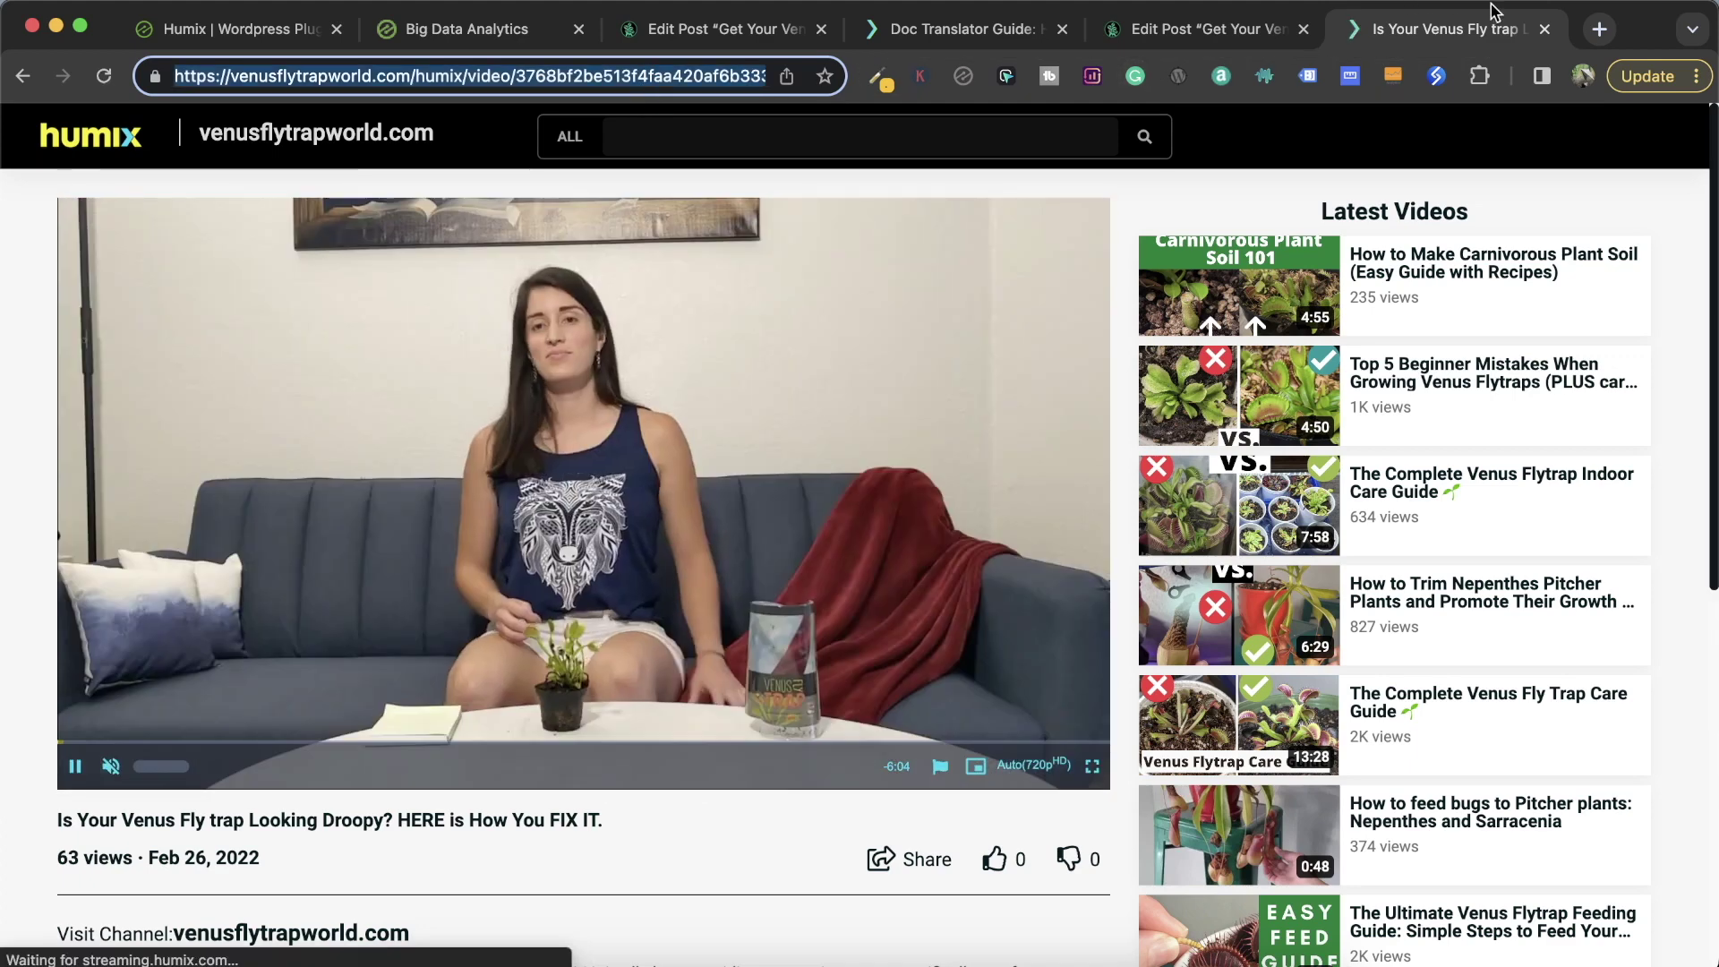
pyautogui.press('super+w')
pyautogui.click(847, 359)
pyautogui.write('https://venusflytrapworld.com/humix/video/3768bf2be513f4faa420af6b33333337b58ad31e202413941e6dec403885459c')
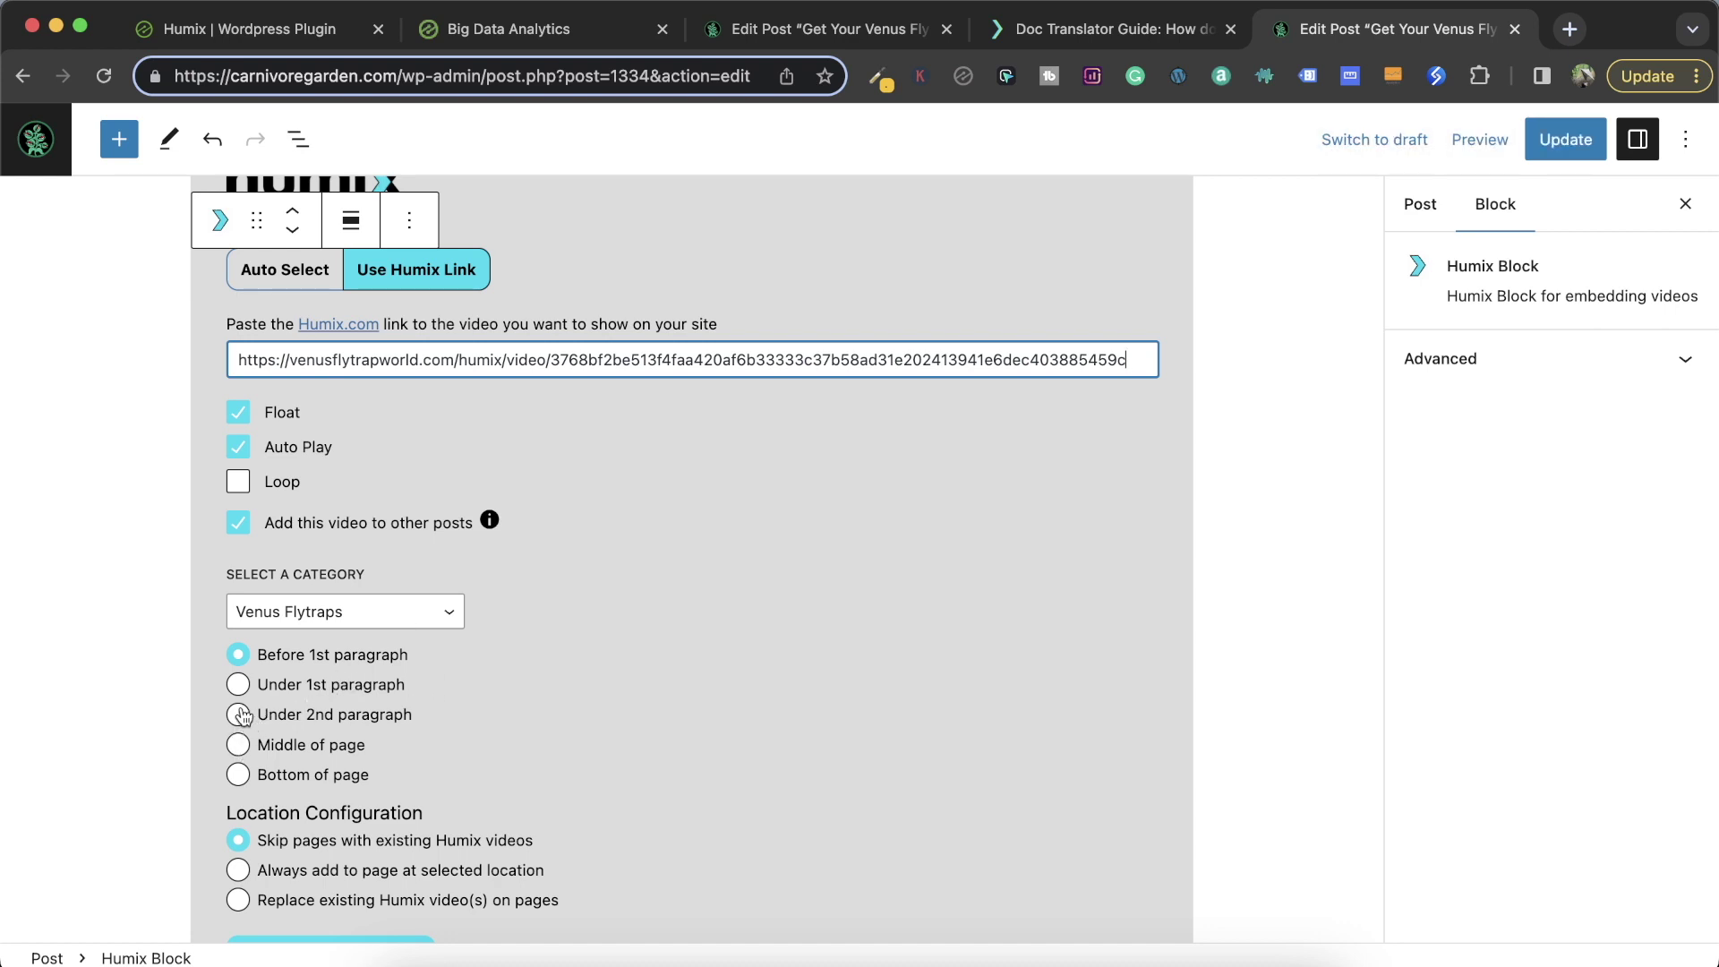
# Set the video placement to 'Before 1st paragraph' for the other posts.
pyautogui.click(248, 653)
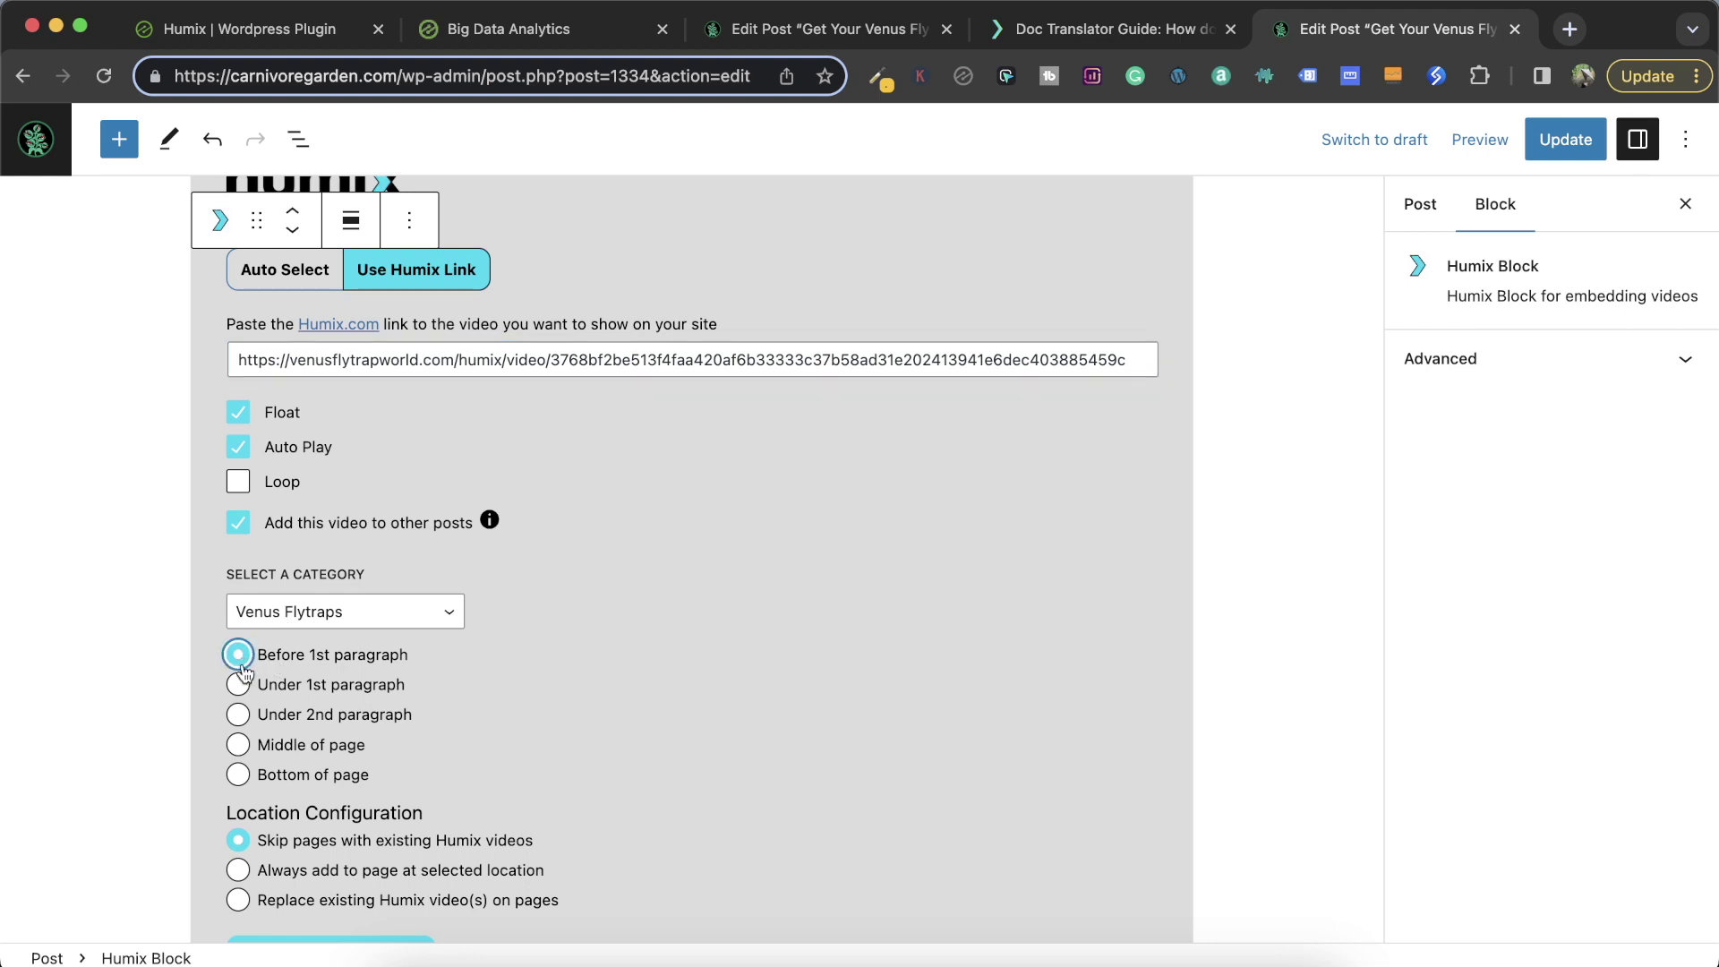
pyautogui.click(238, 746)
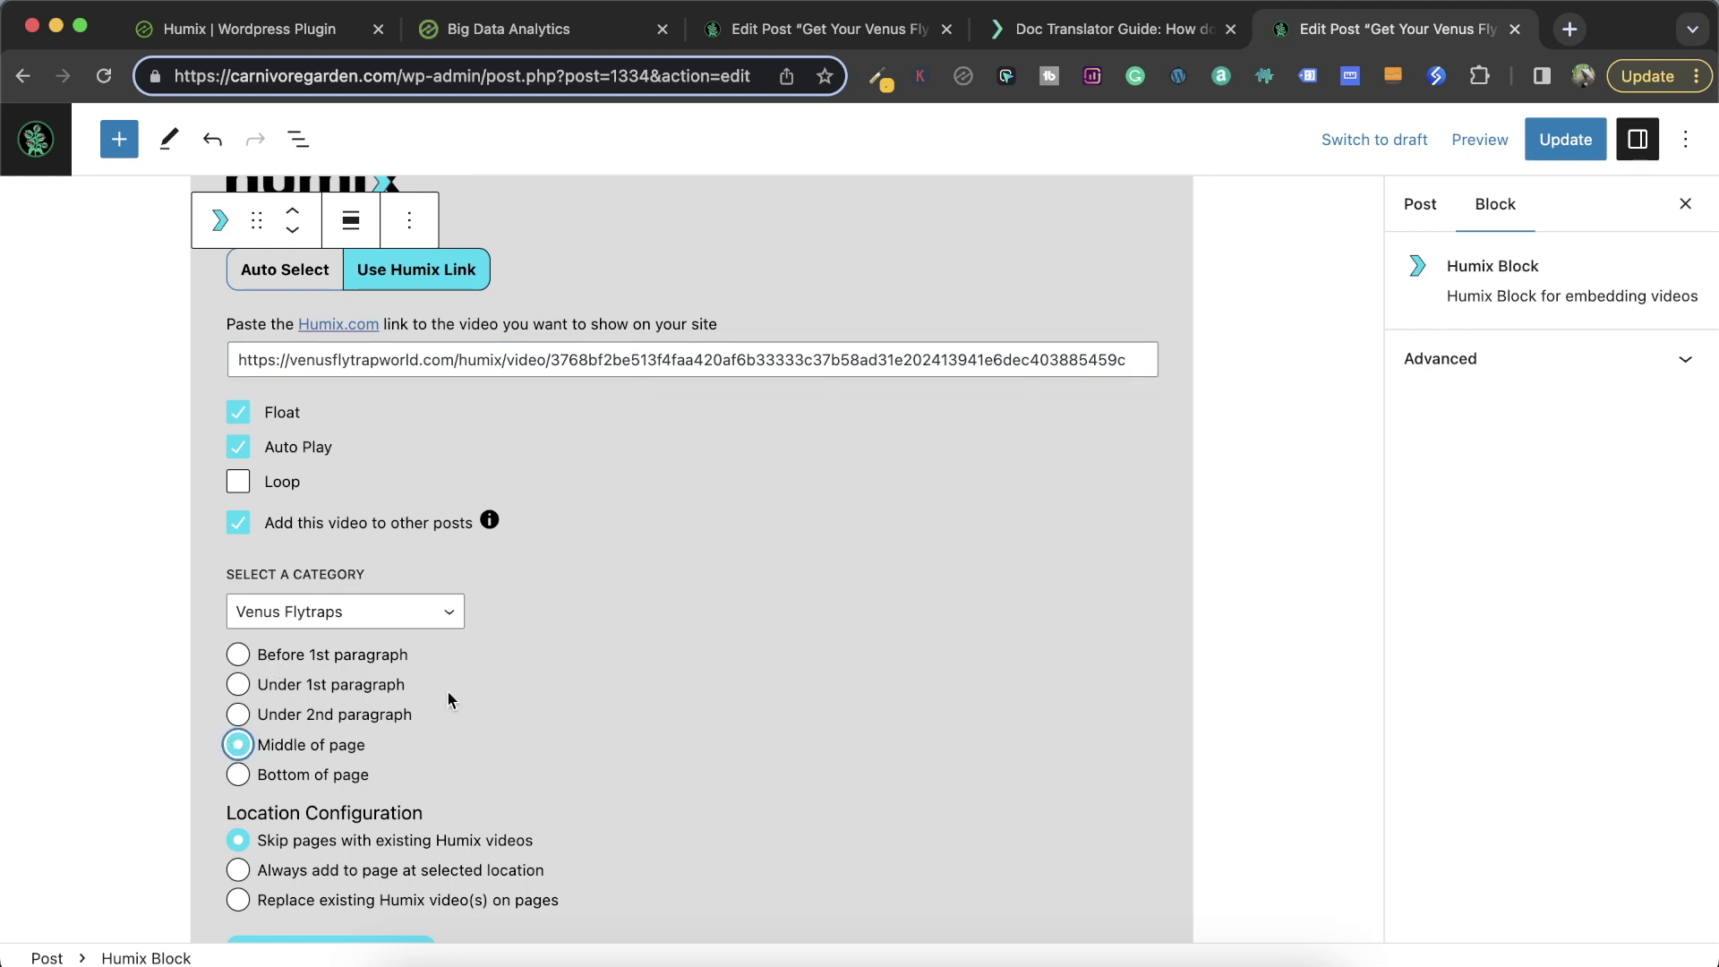
pyautogui.scroll(-5, 515, 754)
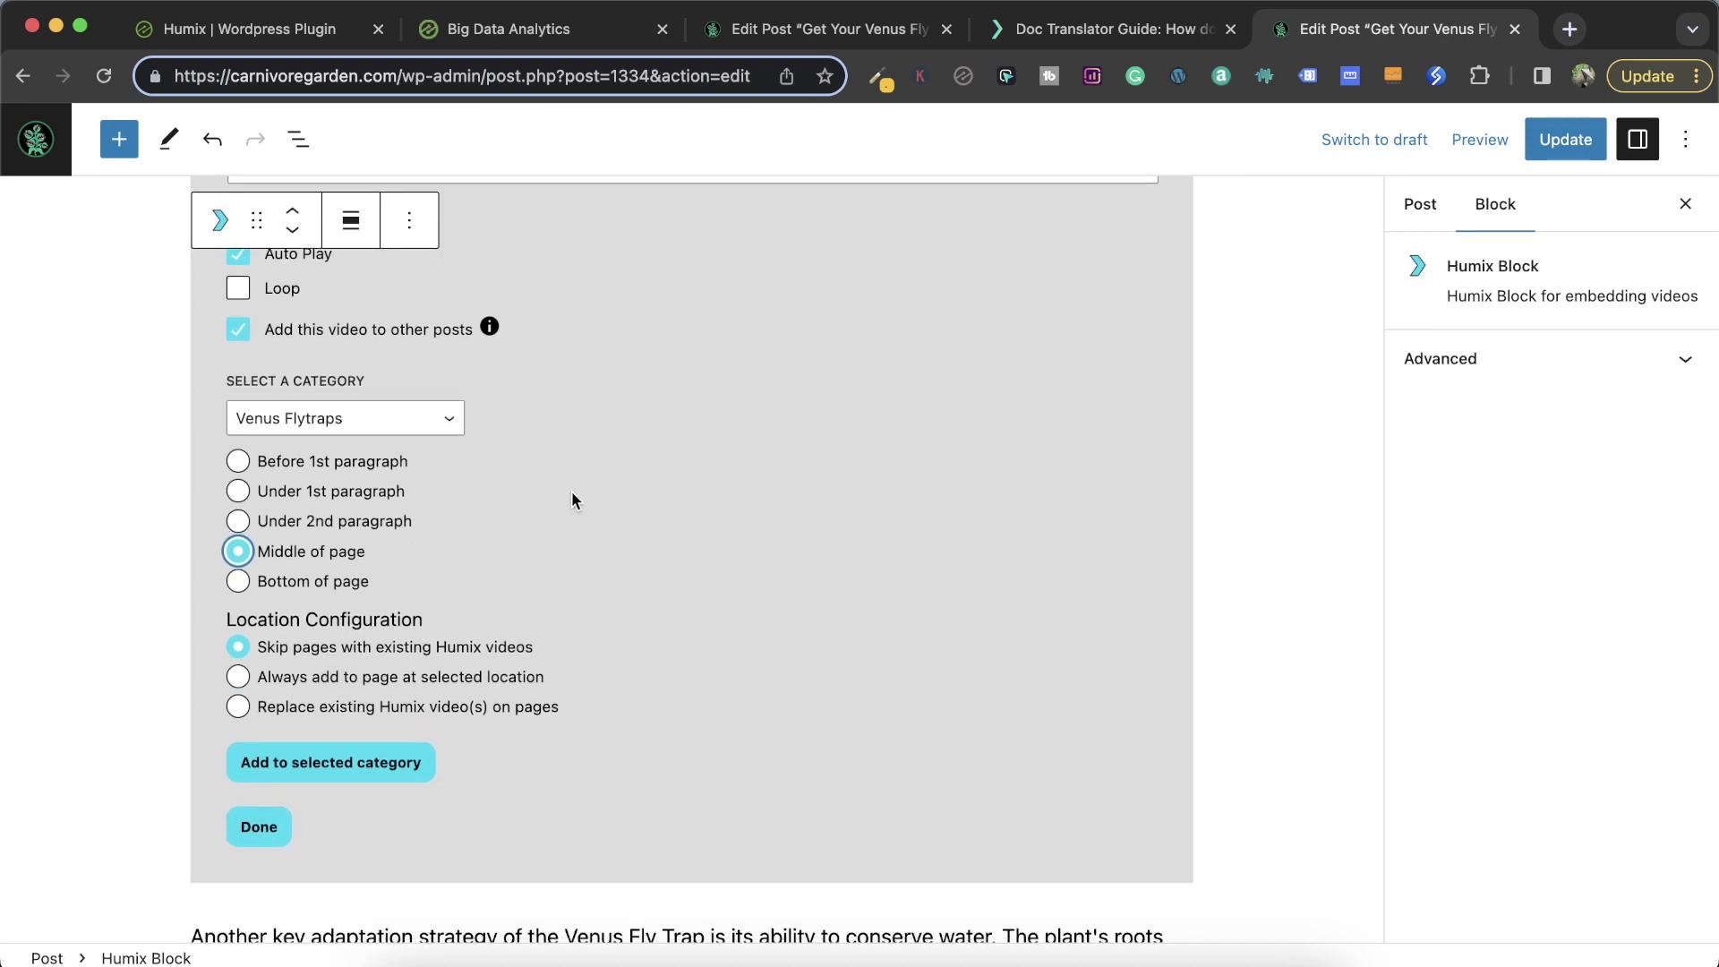
pyautogui.click(347, 450)
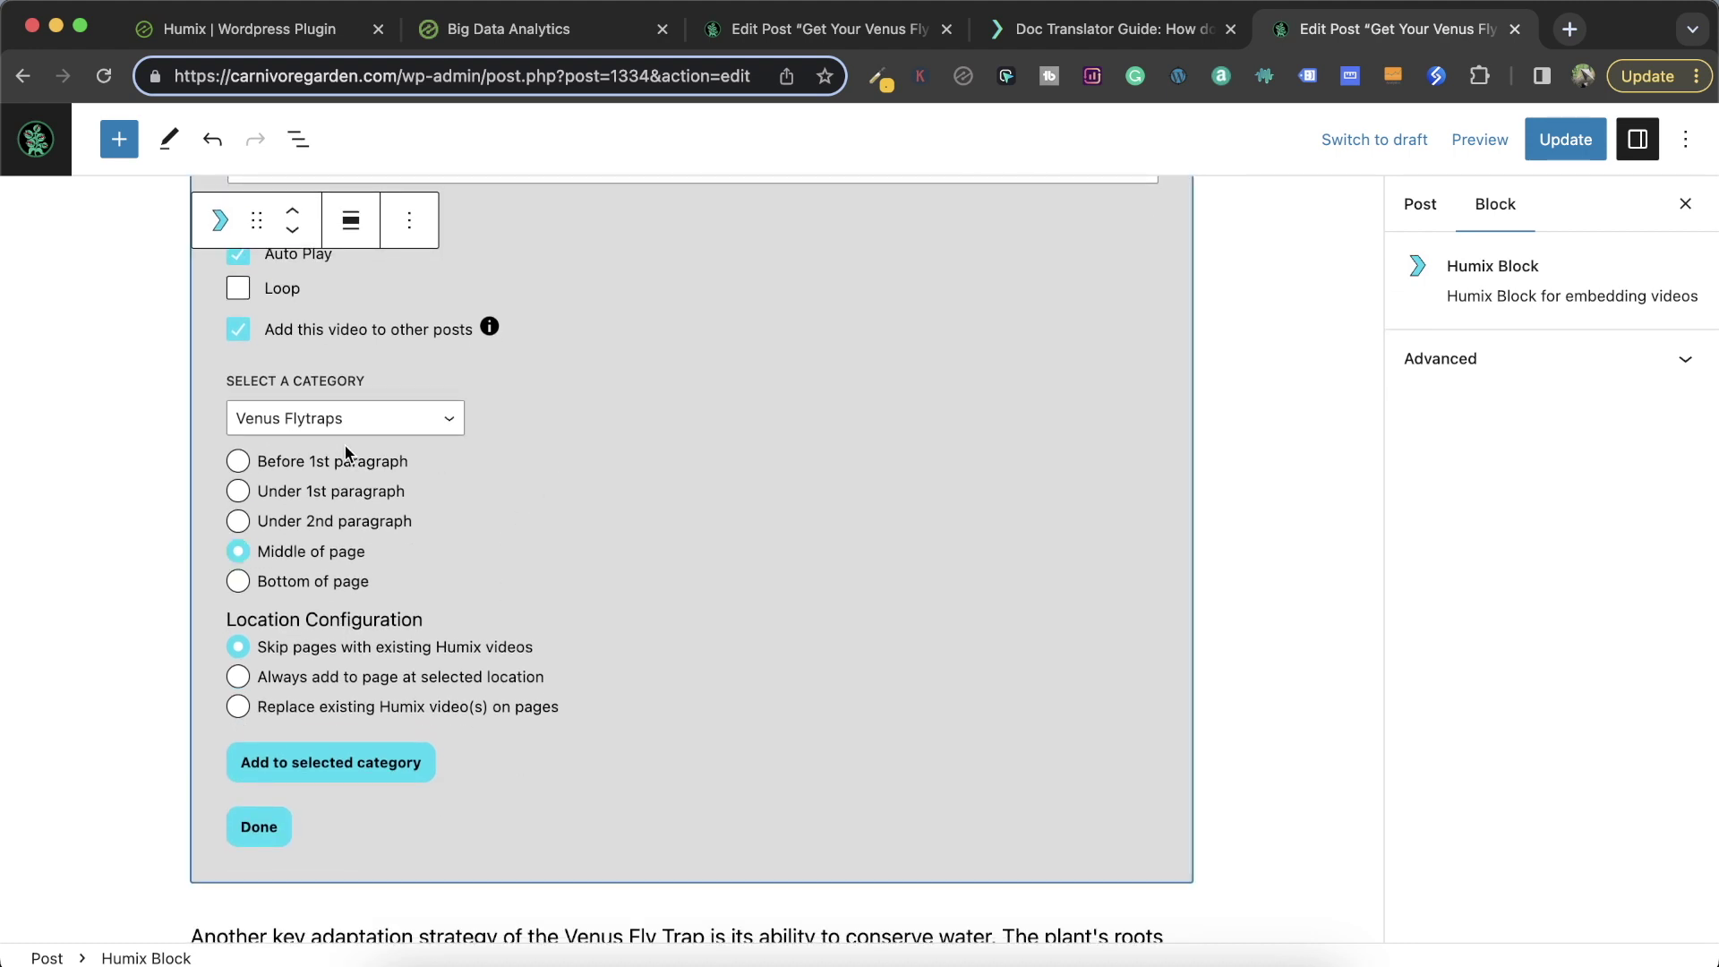
pyautogui.click(256, 462)
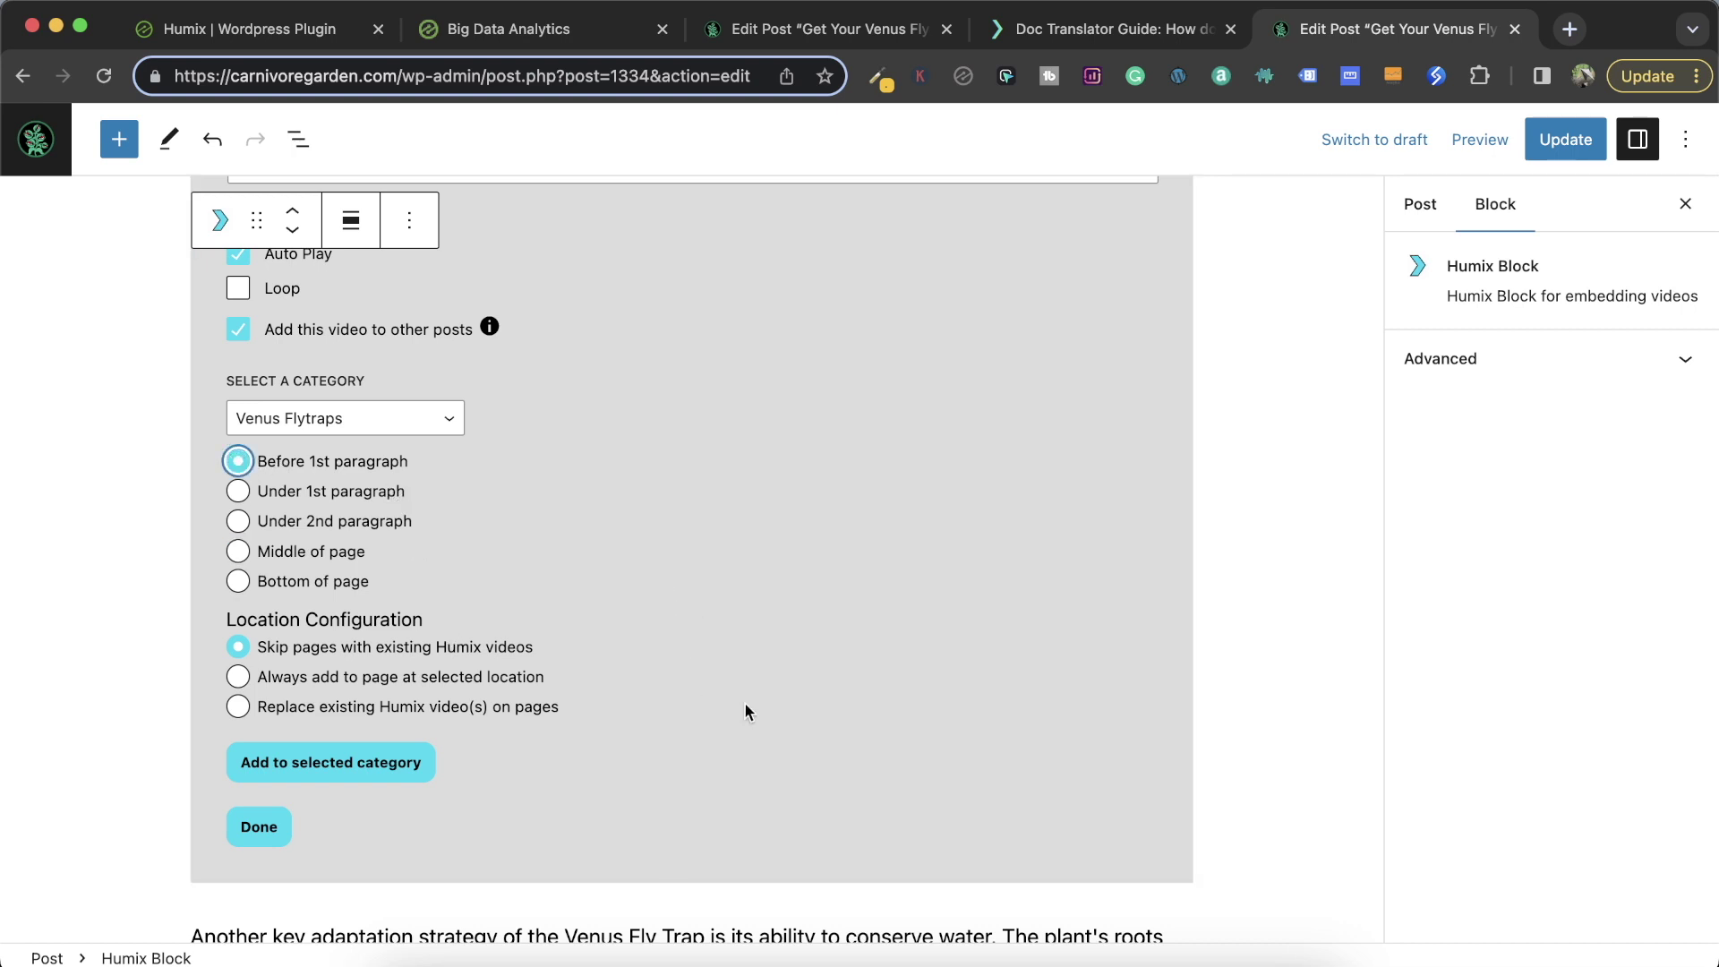
# Add the video to the 9 Venus Flytraps posts and mark the Humix block Done.
pyautogui.click(393, 770)
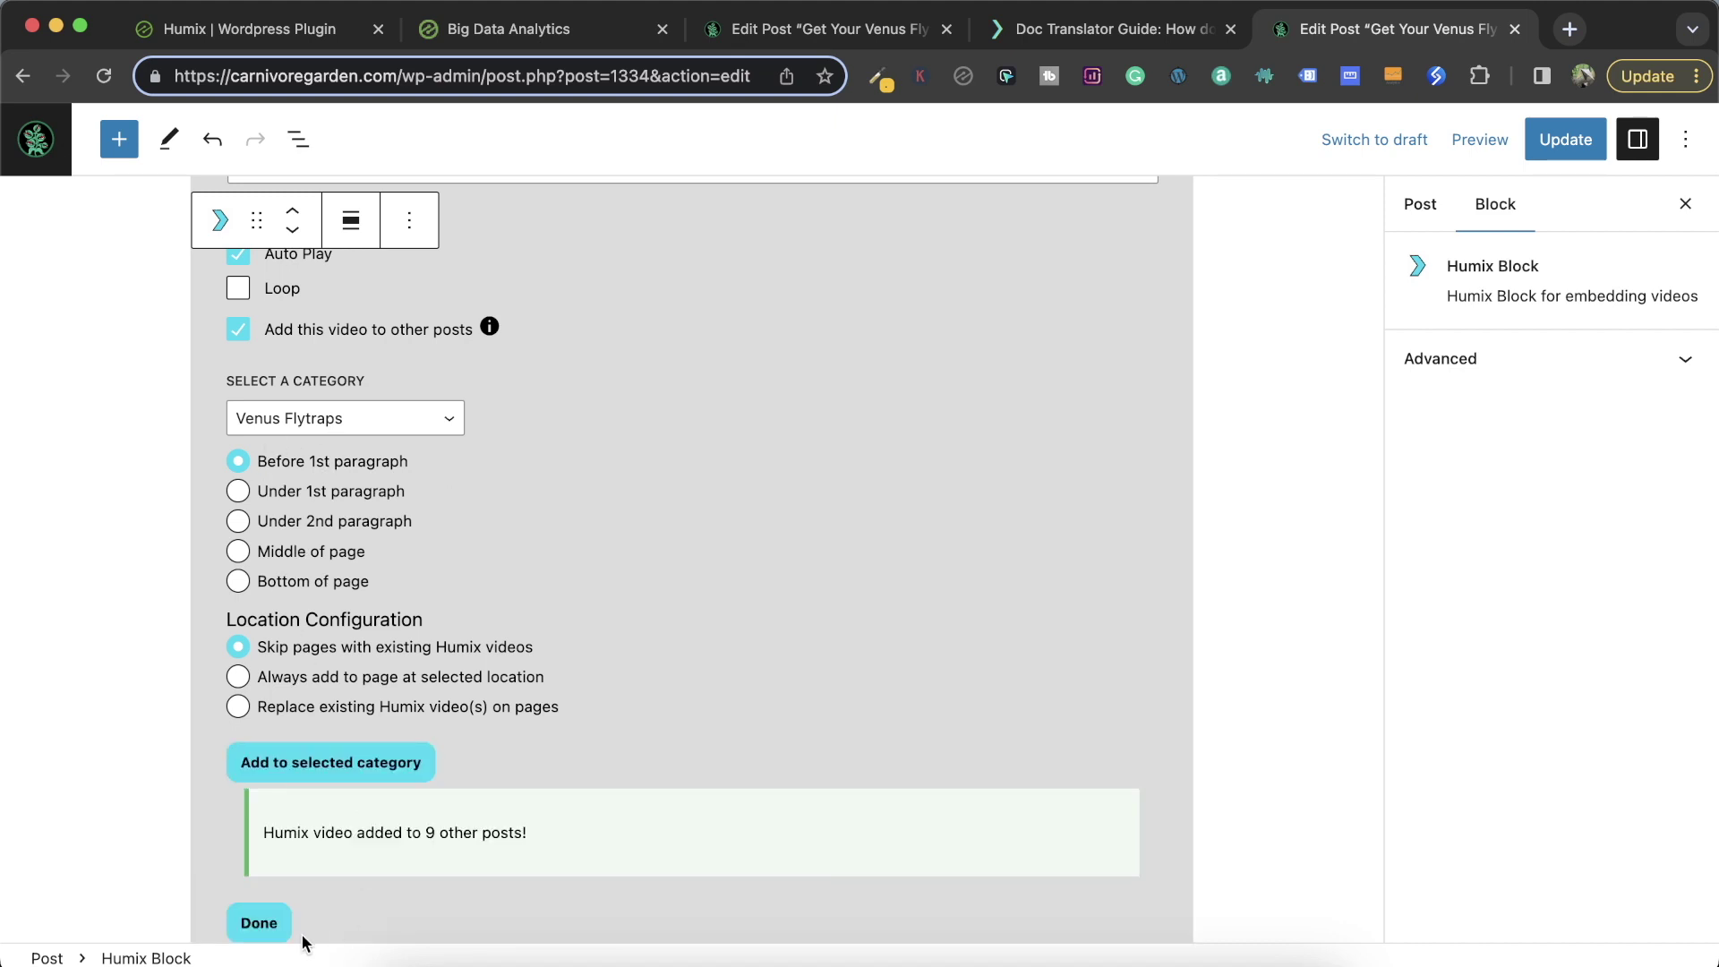
pyautogui.click(277, 927)
pyautogui.scroll(5, 798, 561)
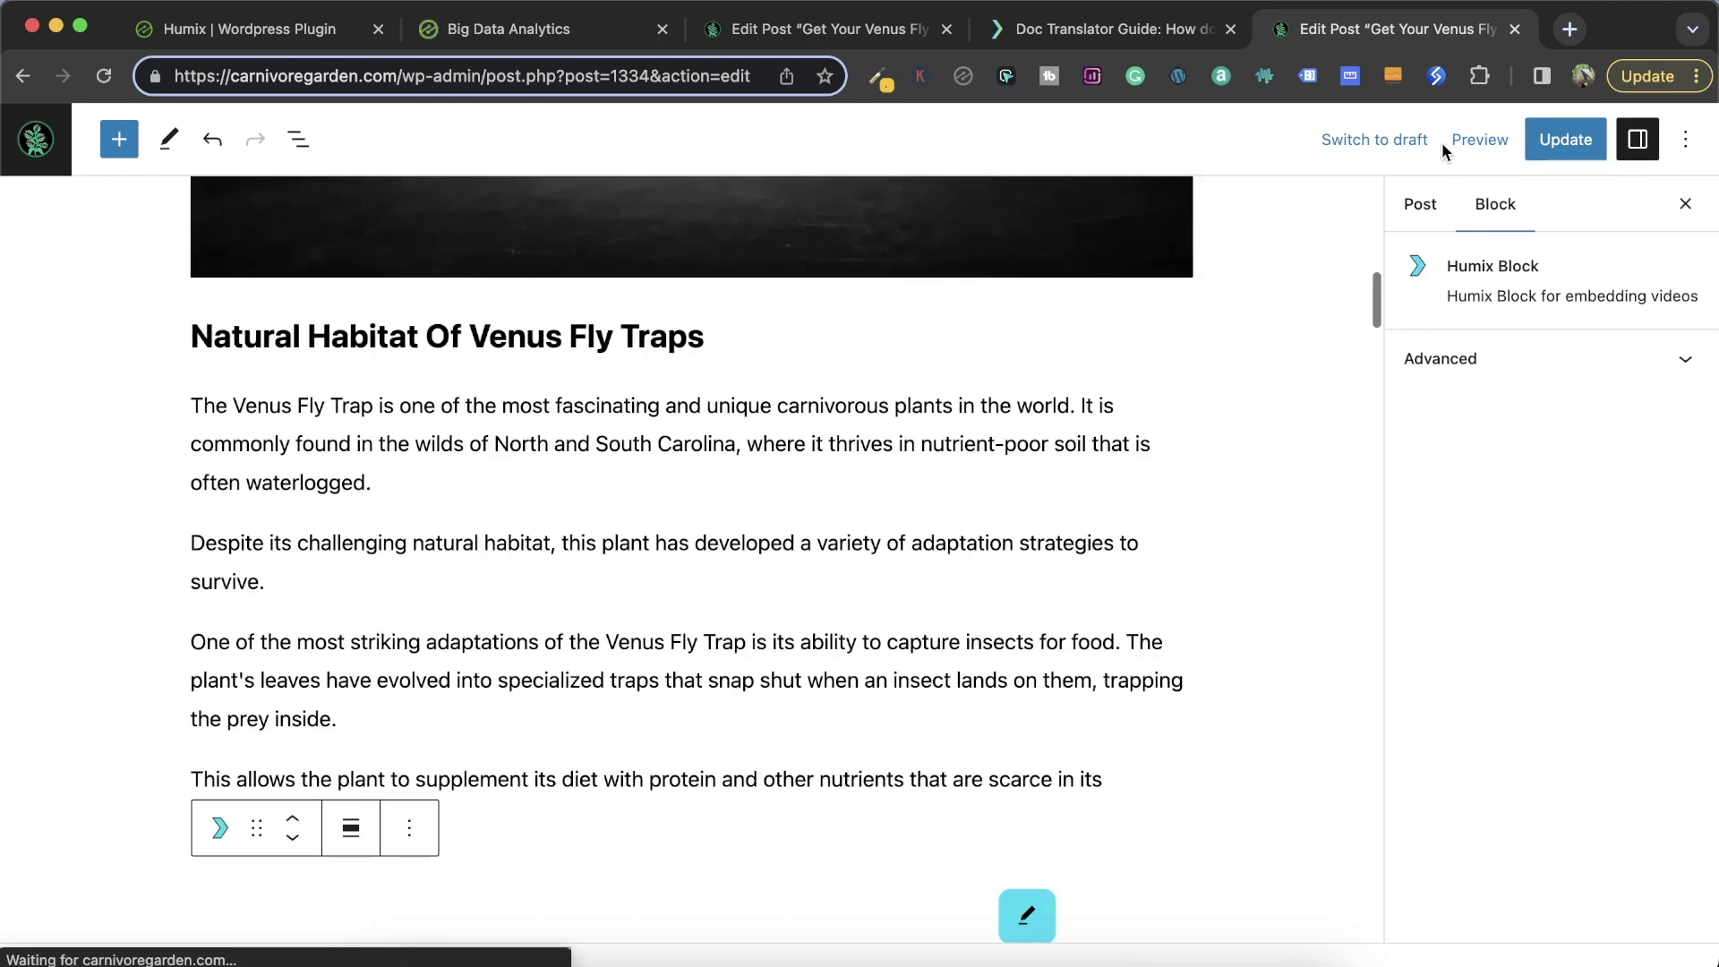